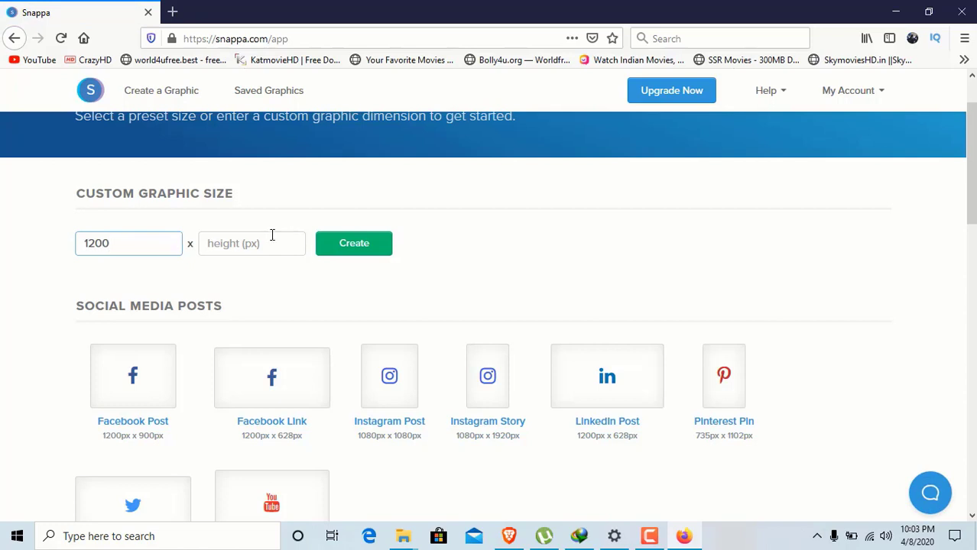
Step: Enter 300 px as the custom graphic height
left_click(261, 242)
type("300")
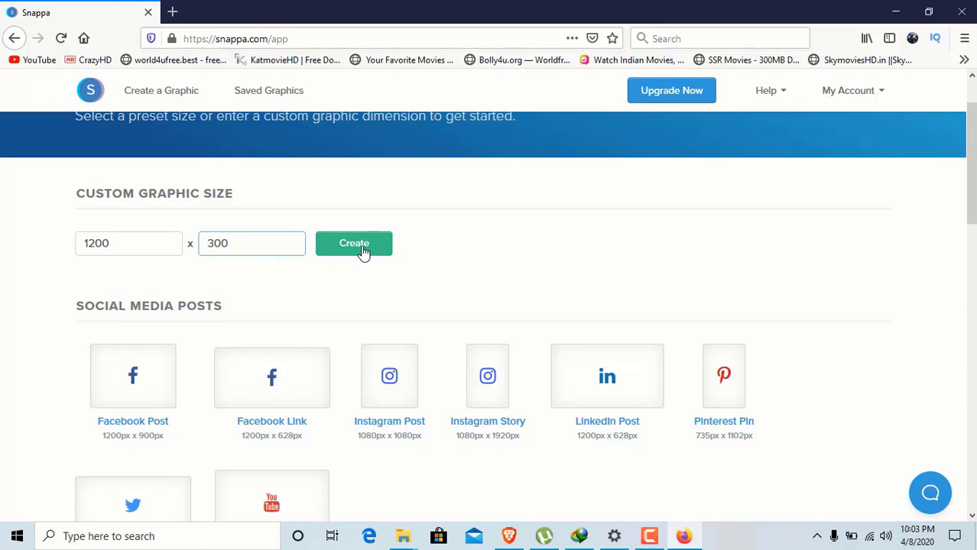
Step: Look through the preset graphic sizes for social media posts, blogging and infographics, headers and banners, and social and display ads
scroll(430, 265, "down", 2)
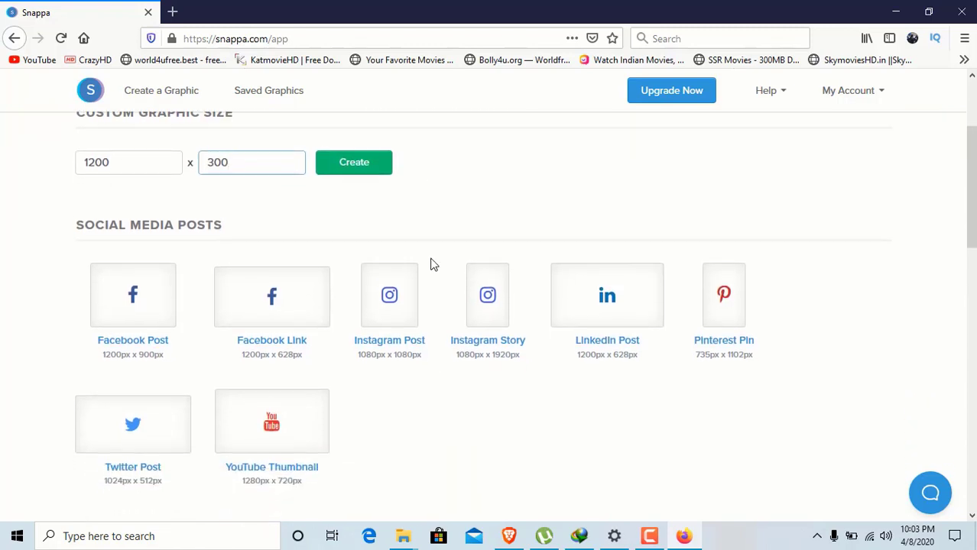
scroll(430, 265, "down", 1)
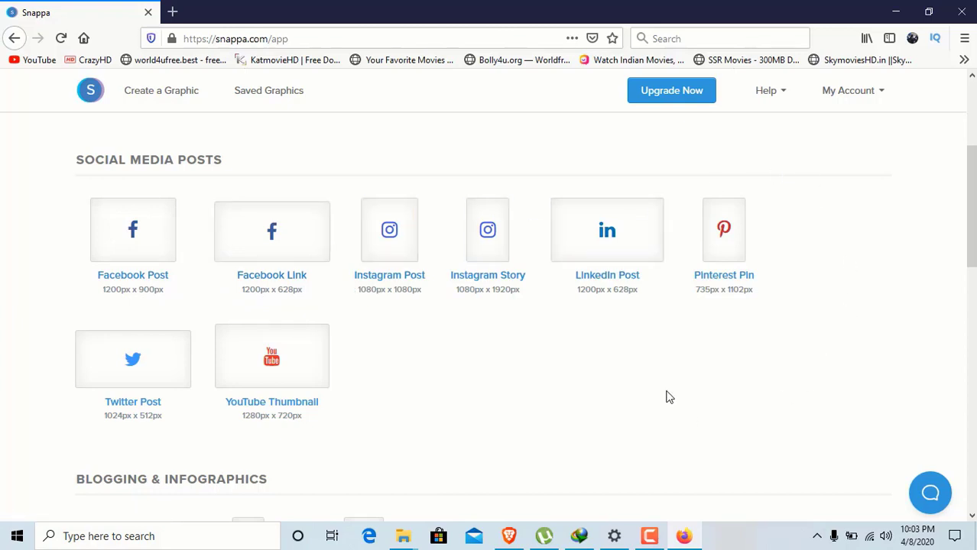
scroll(667, 397, "down", 2)
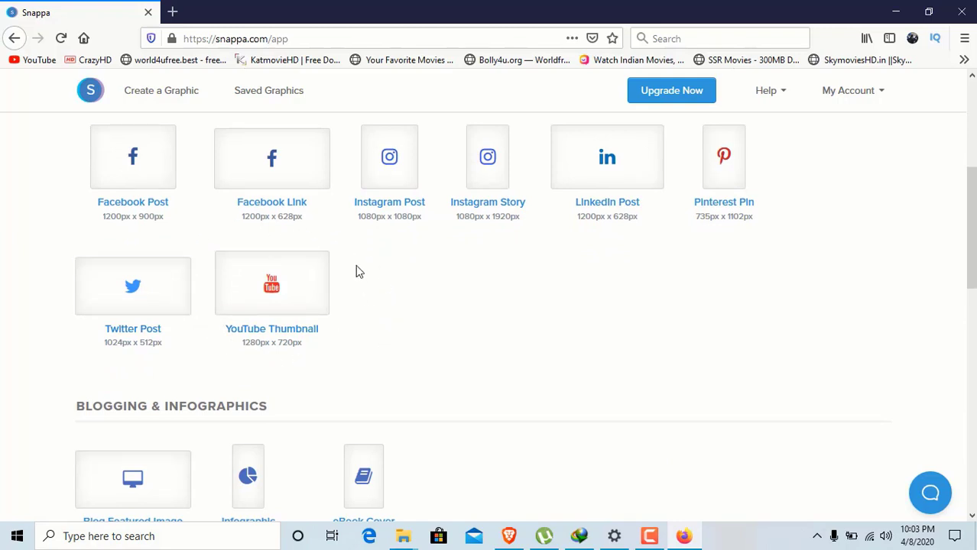
scroll(452, 321, "down", 2)
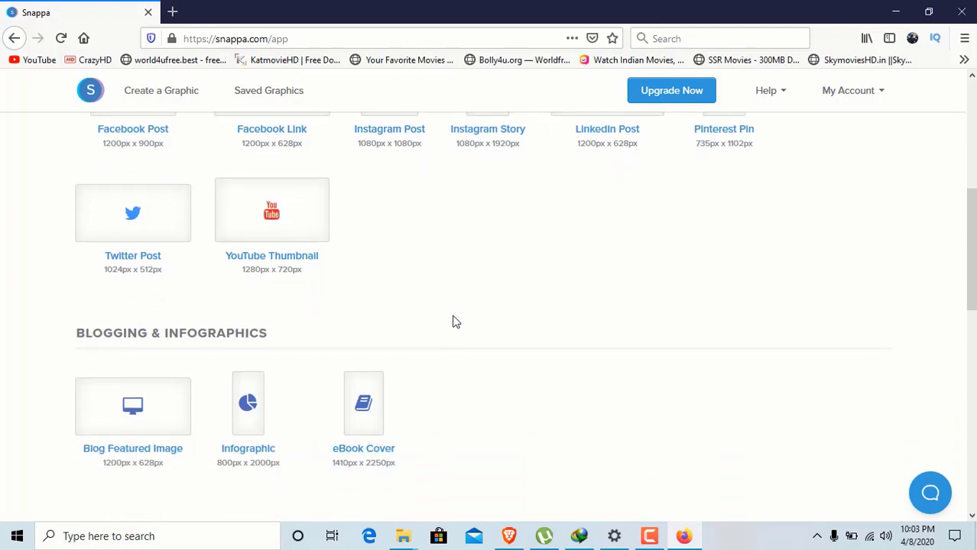
scroll(447, 316, "down", 4)
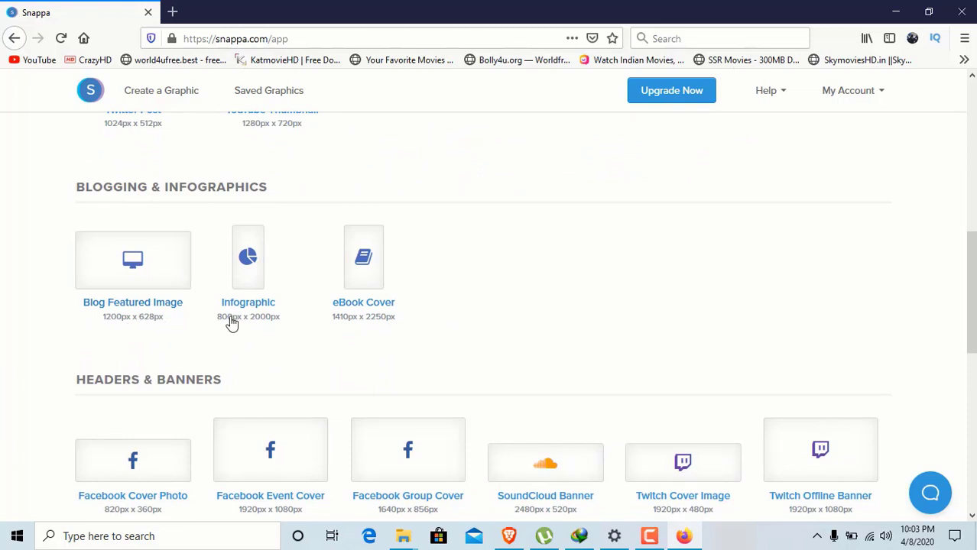
scroll(470, 344, "down", 3)
scroll(468, 345, "down", 3)
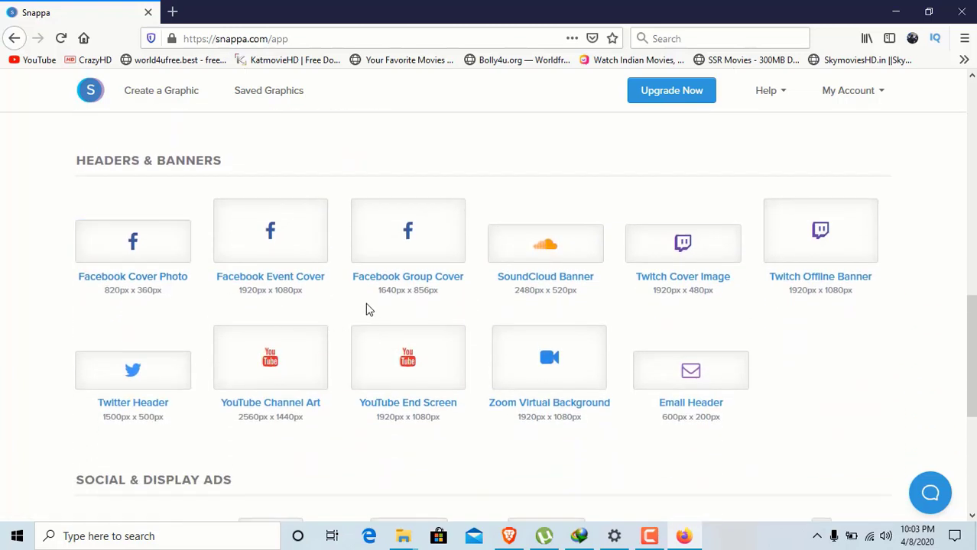
scroll(668, 372, "down", 3)
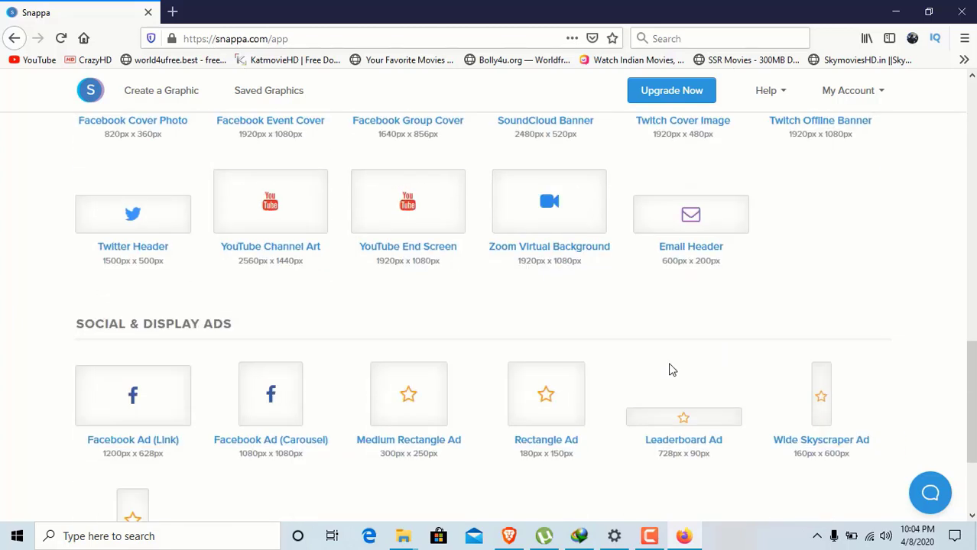
scroll(668, 372, "down", 3)
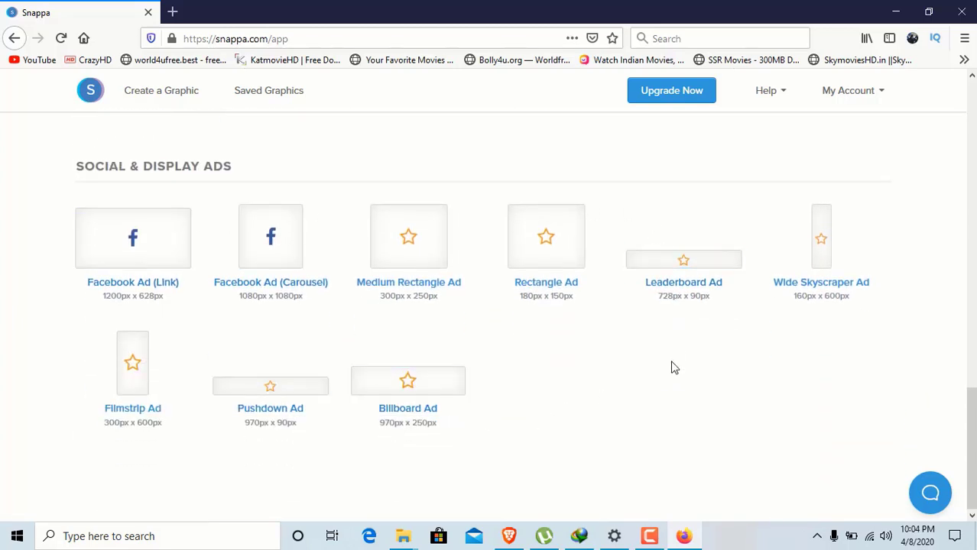
Step: Choose the YouTube Channel Art preset size and start a design from the TMB Summit 2020 template
scroll(673, 369, "up", 4)
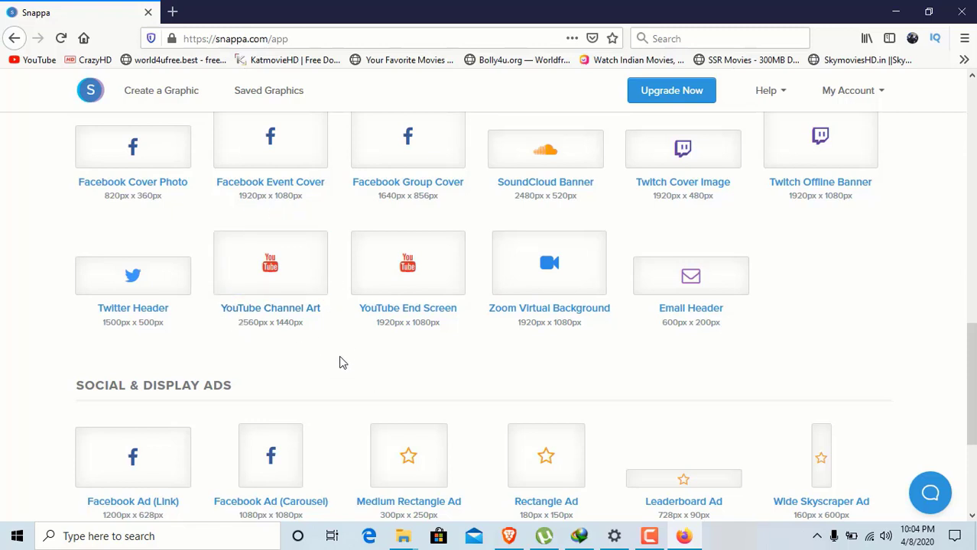
left_click(293, 319)
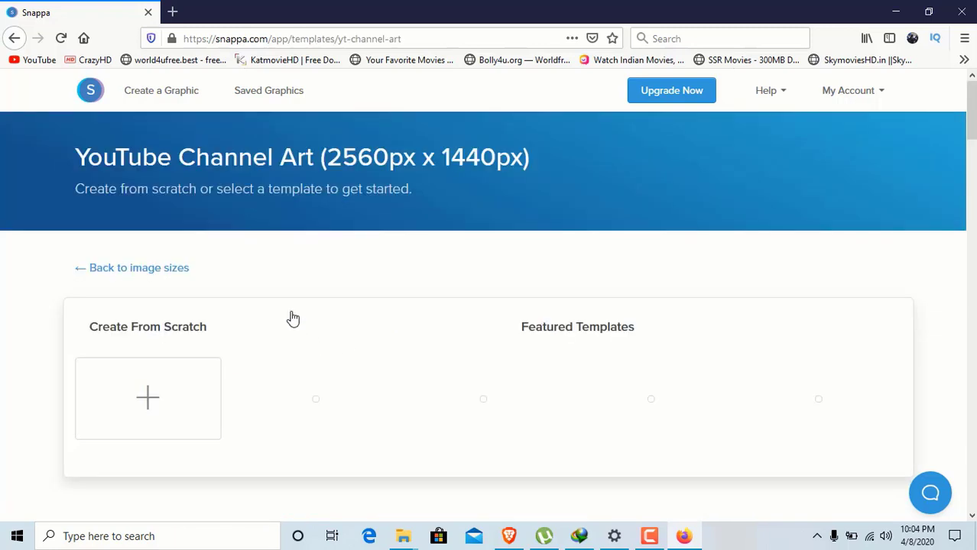
scroll(340, 329, "down", 2)
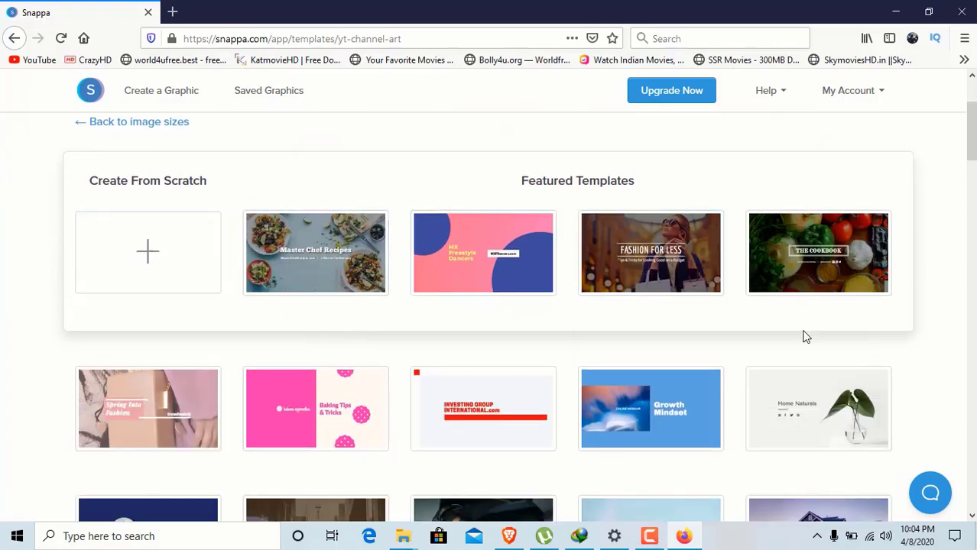
scroll(490, 413, "down", 1)
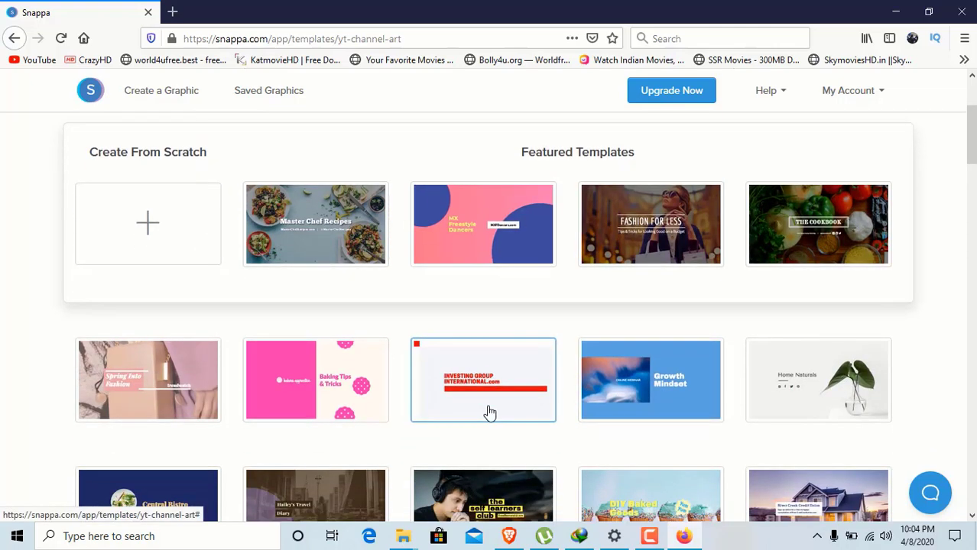
scroll(490, 412, "down", 1)
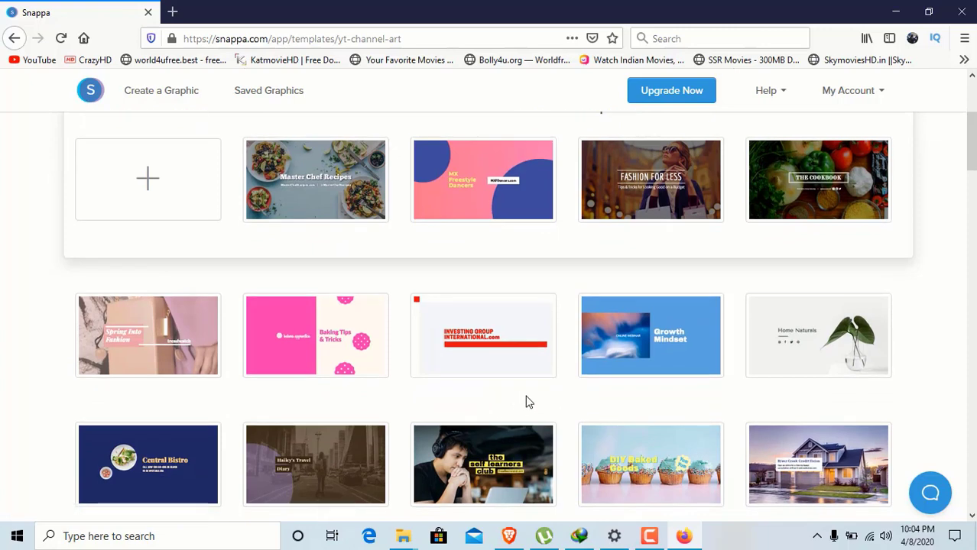
scroll(621, 393, "down", 3)
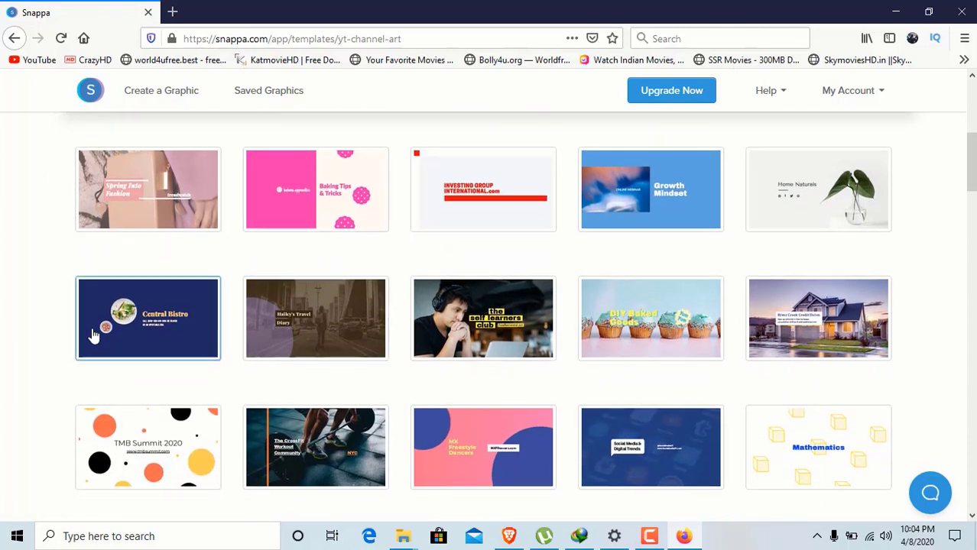
scroll(517, 367, "down", 2)
scroll(517, 370, "down", 2)
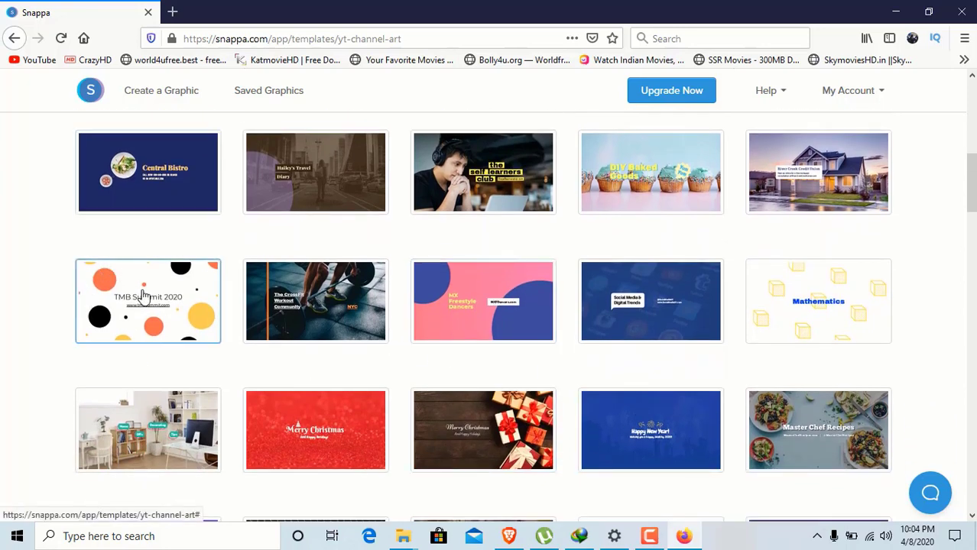
left_click(139, 279)
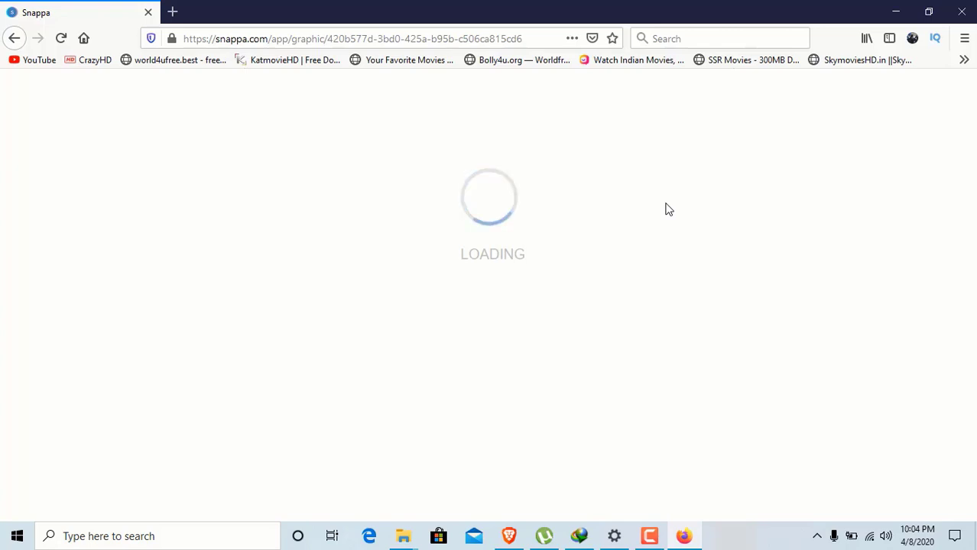
Step: Replace the template's headline text with "Teach Quick"
scroll(691, 252, "down", 2)
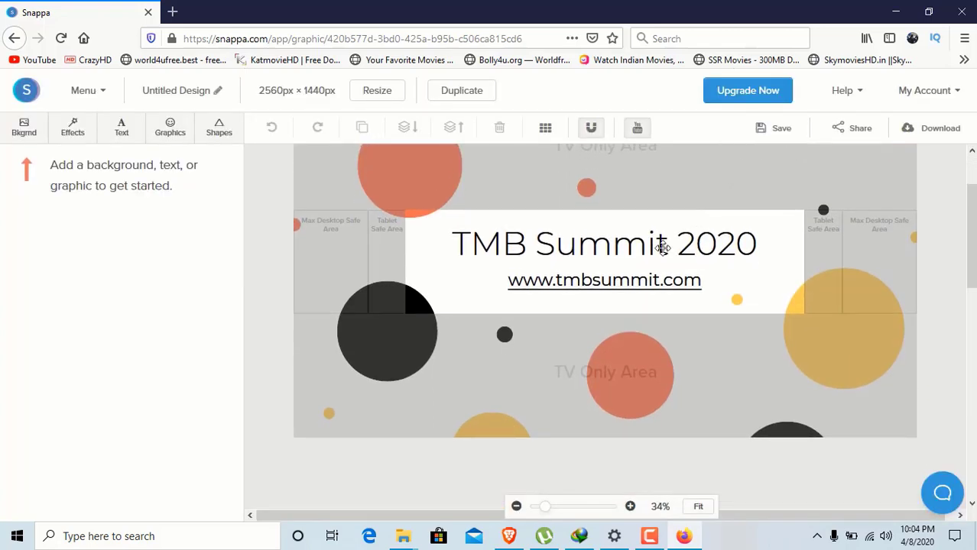
double_click(667, 246)
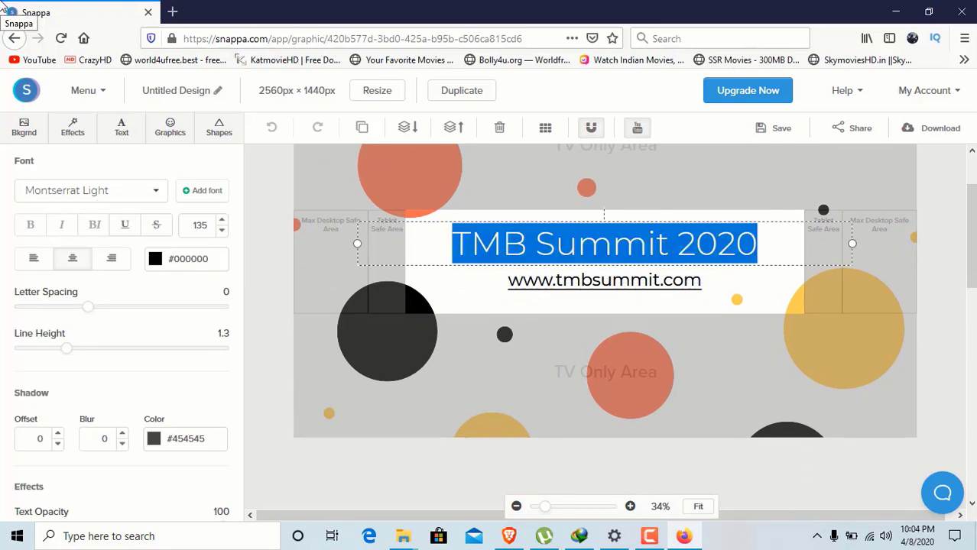
type("tea")
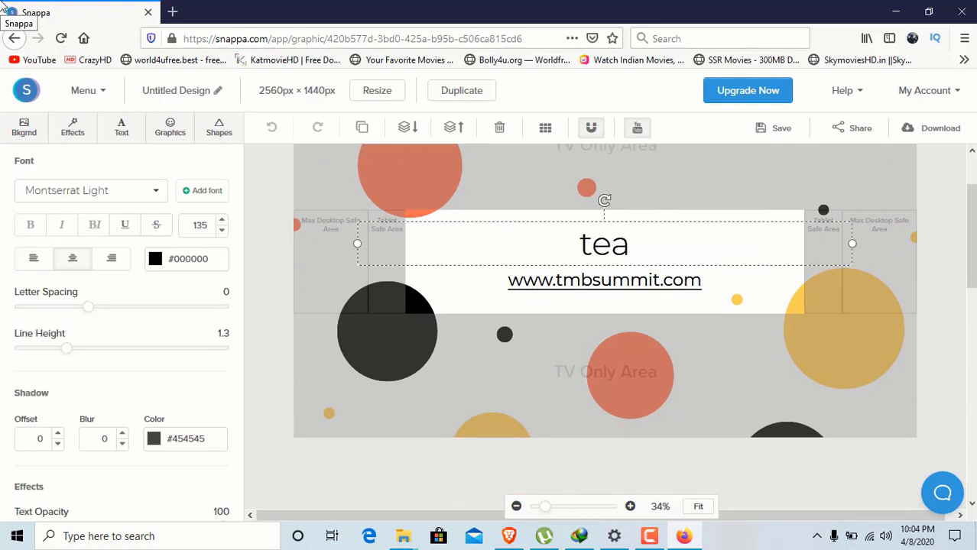
key("BackSpace")
key("BackSpace")
key("BackSpace")
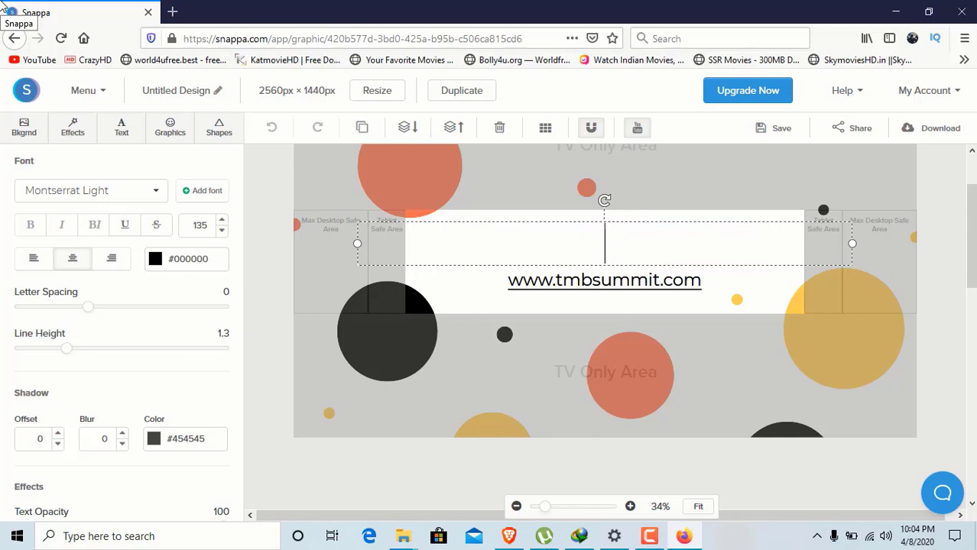
type("Teach")
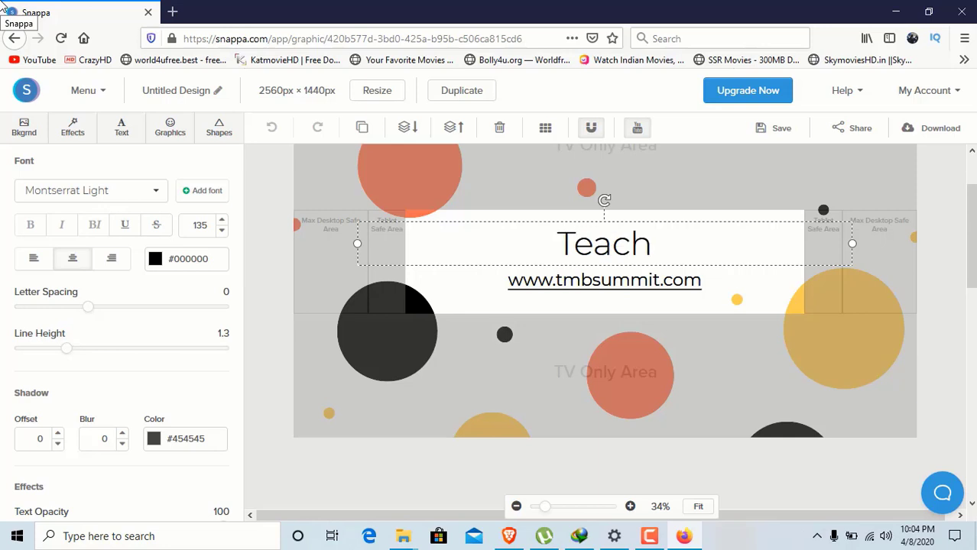
type(" quick")
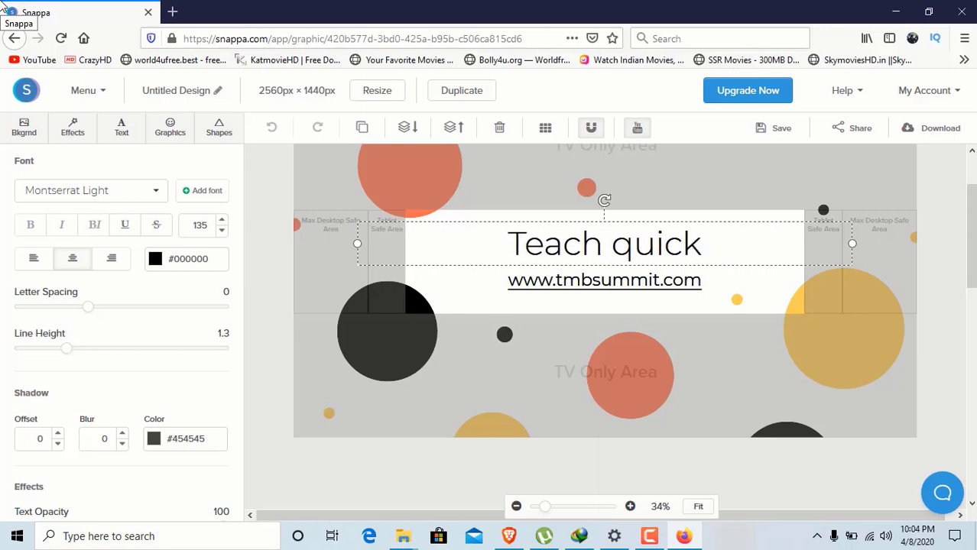
left_click(634, 263)
key("BackSpace")
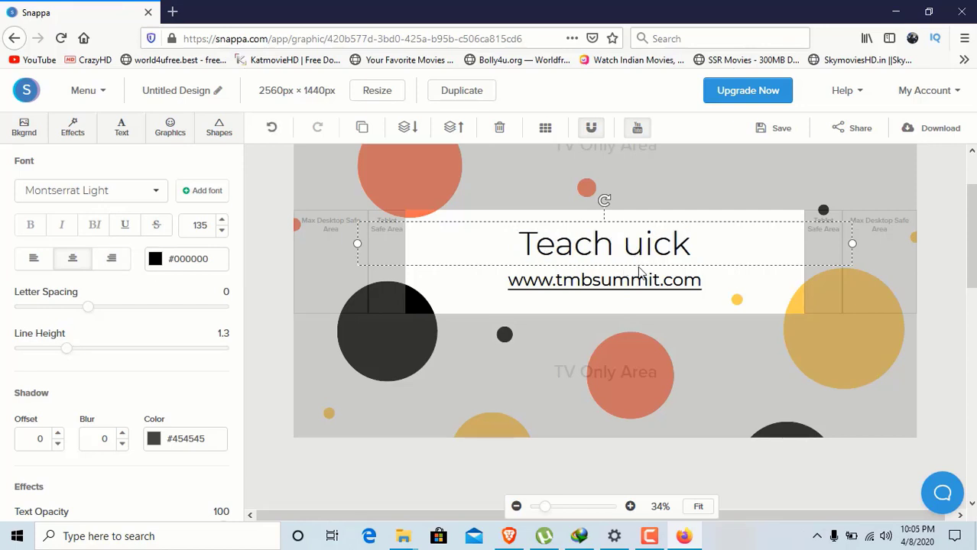
type("Q")
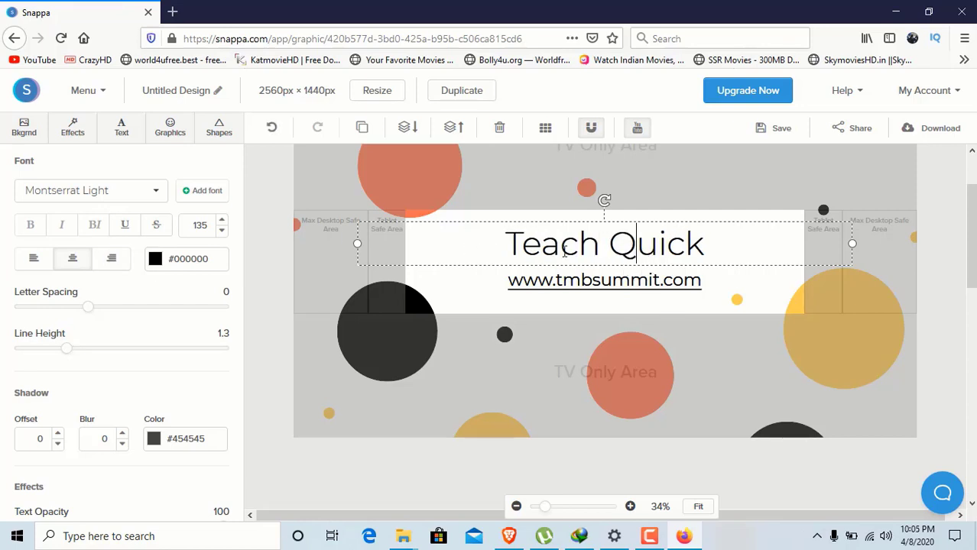
Step: Replace the underlined web address below the headline with "tech & tips"
left_click(646, 281)
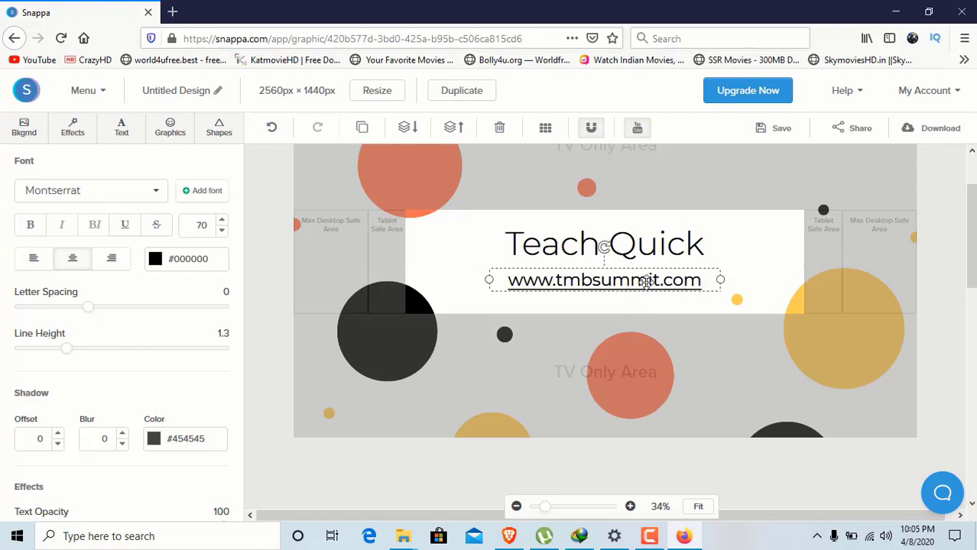
double_click(649, 282)
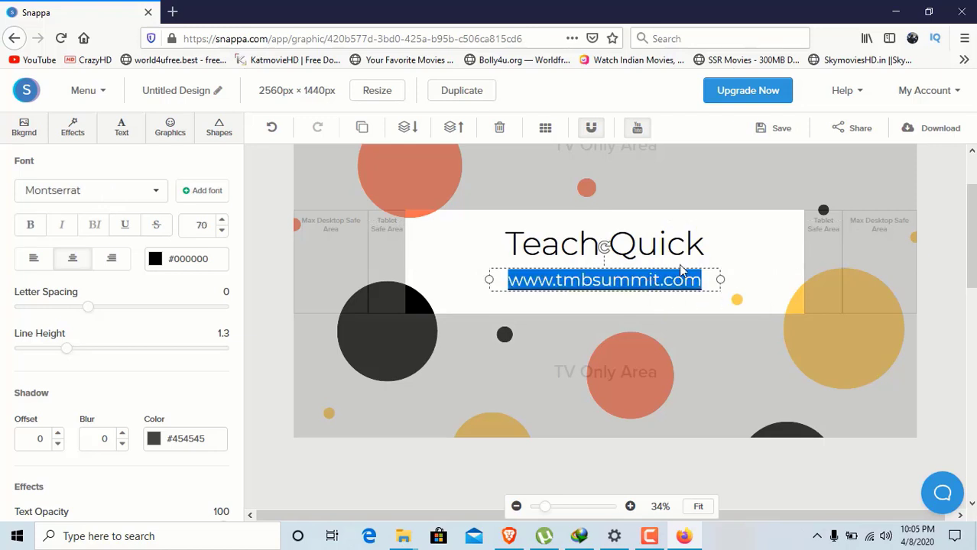
key("BackSpace")
type("tech")
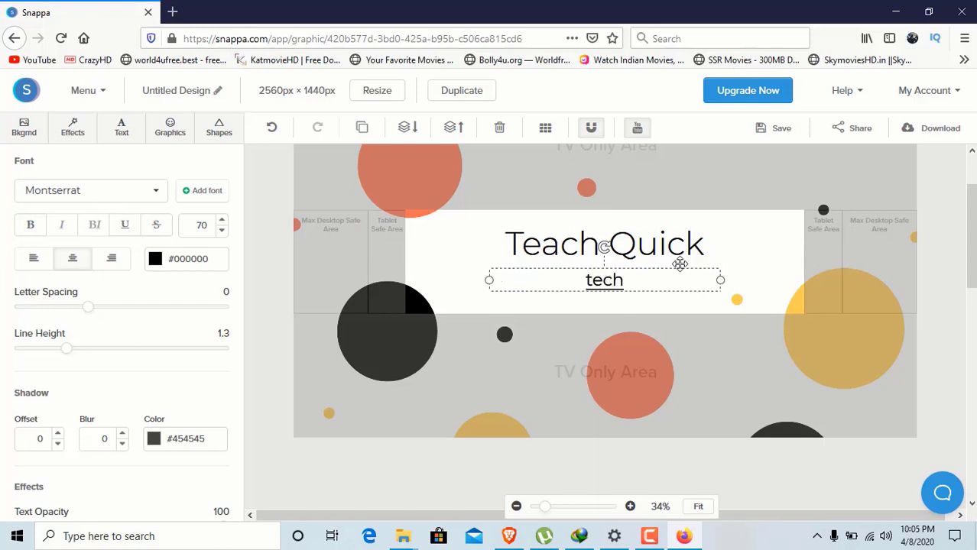
type(" &")
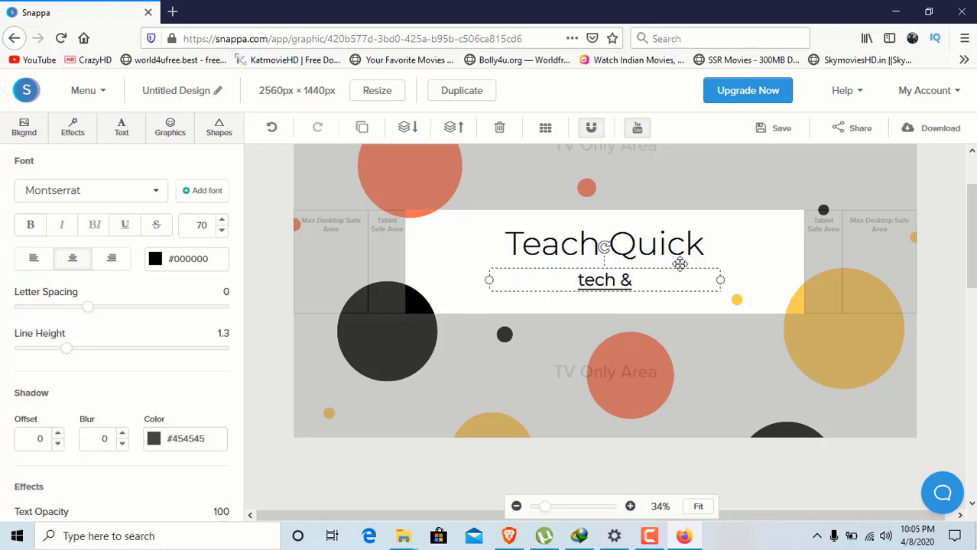
type(" t")
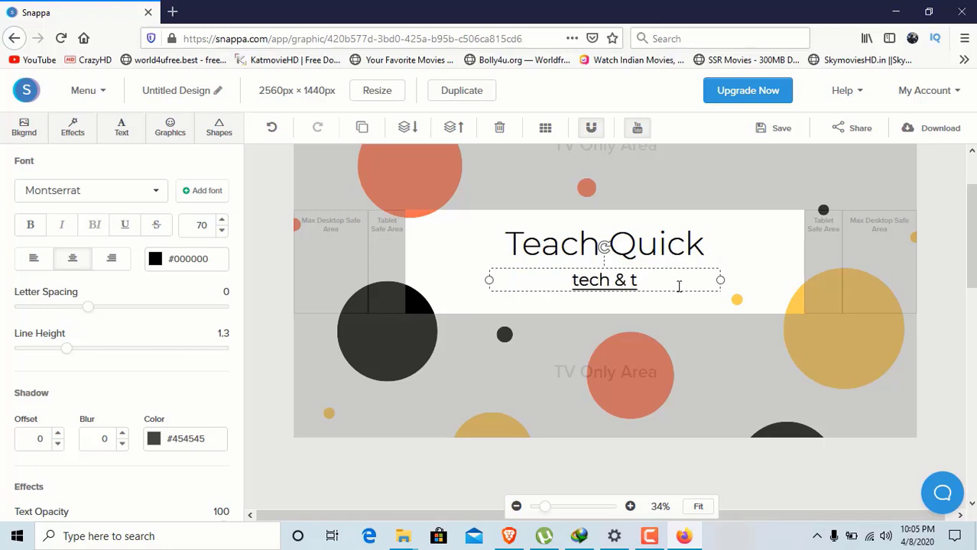
type("ips")
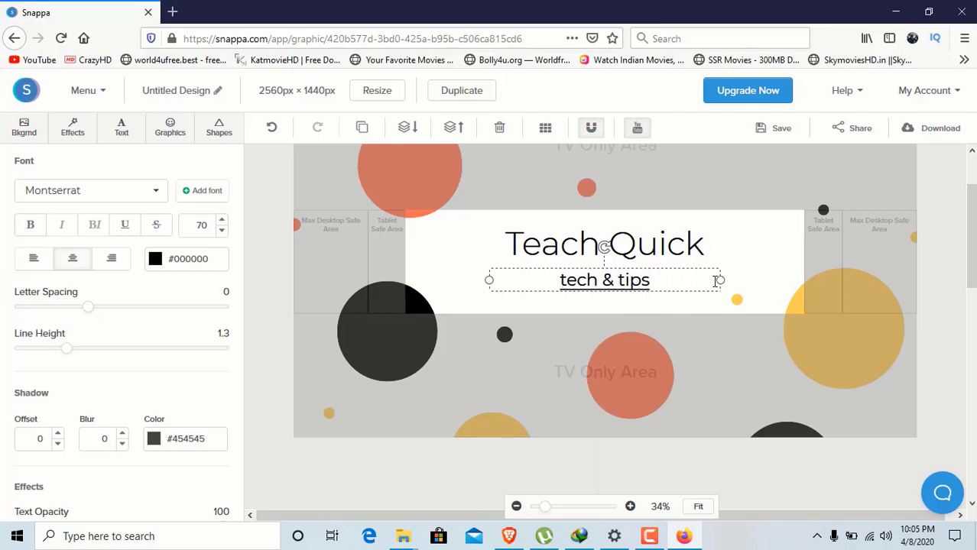
Step: Change the font of the "Teach Quick" headline to Monoton and deselect the text
left_click(549, 243)
double_click(549, 244)
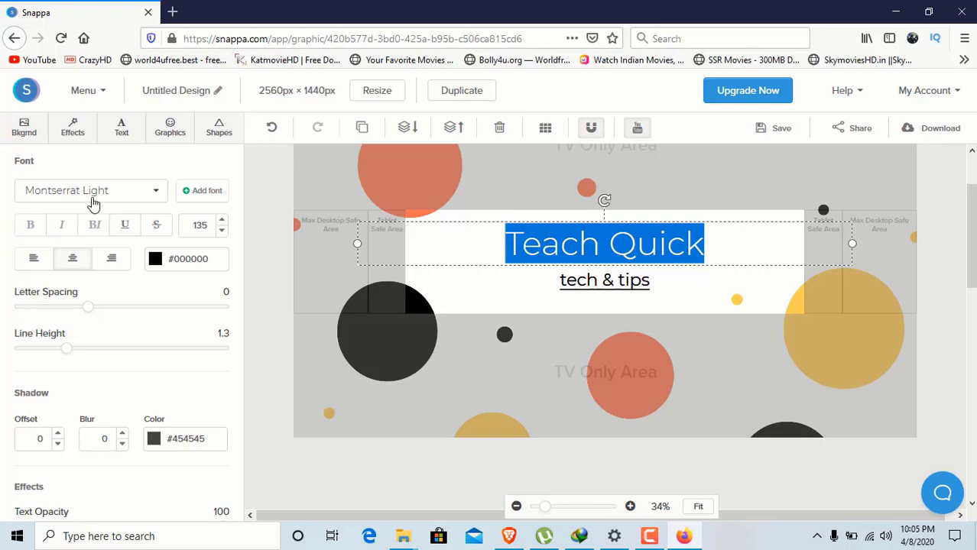
left_click(152, 195)
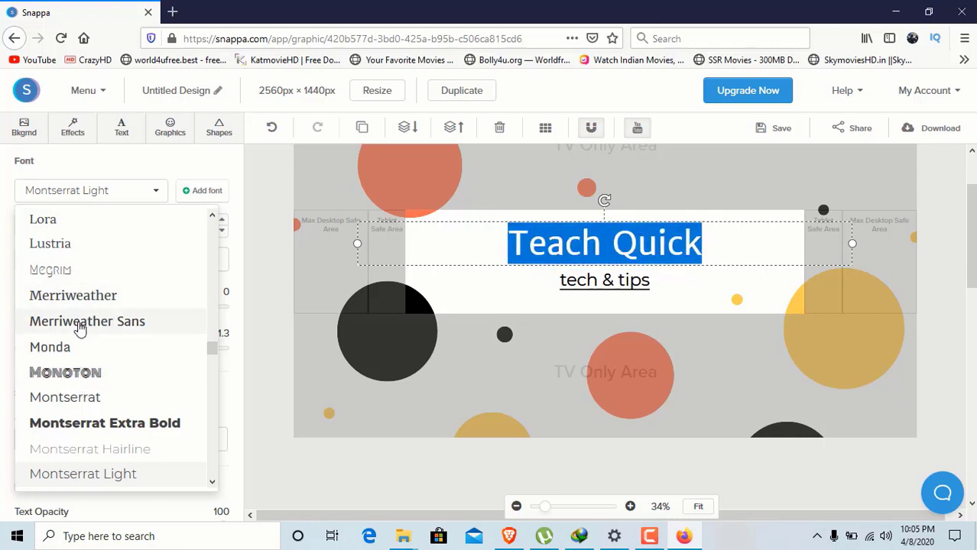
left_click(76, 372)
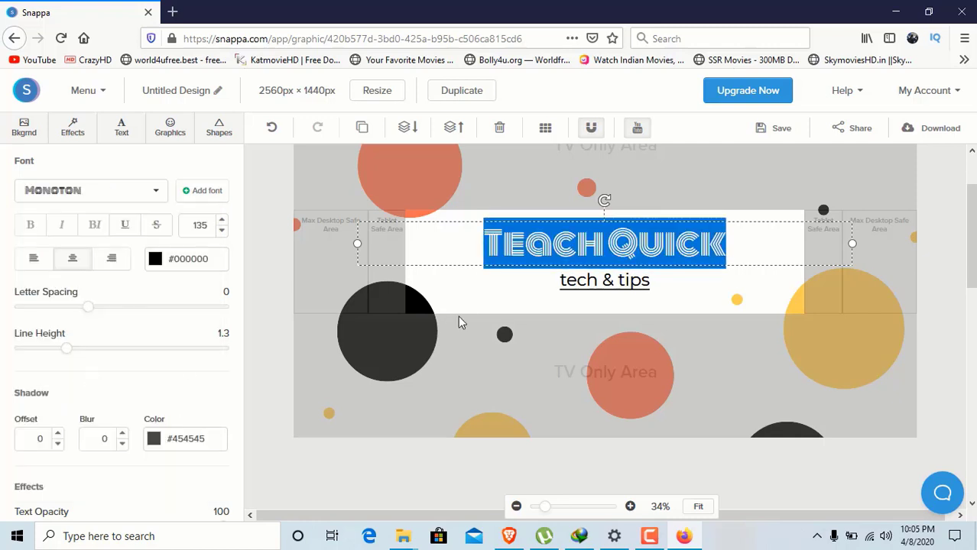
left_click(469, 302)
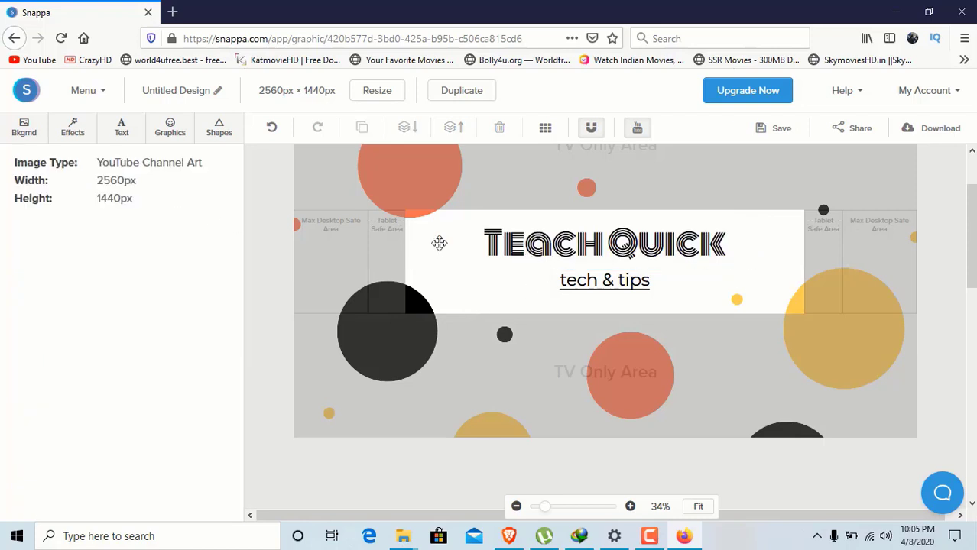
Step: Change the shadow colour of the "Teach Quick" headline to light blue #4fc1e9 and deselect the text
double_click(496, 244)
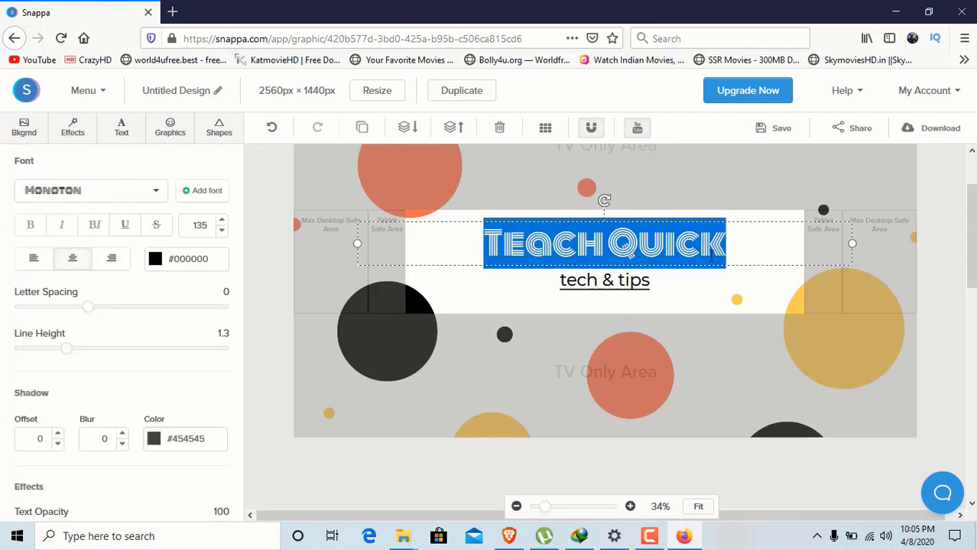
scroll(206, 476, "down", 1)
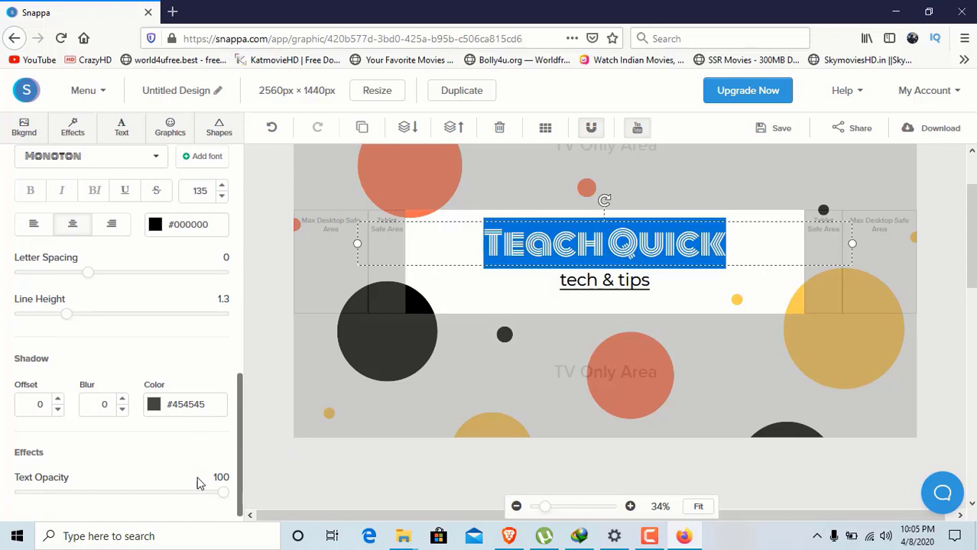
left_click(154, 405)
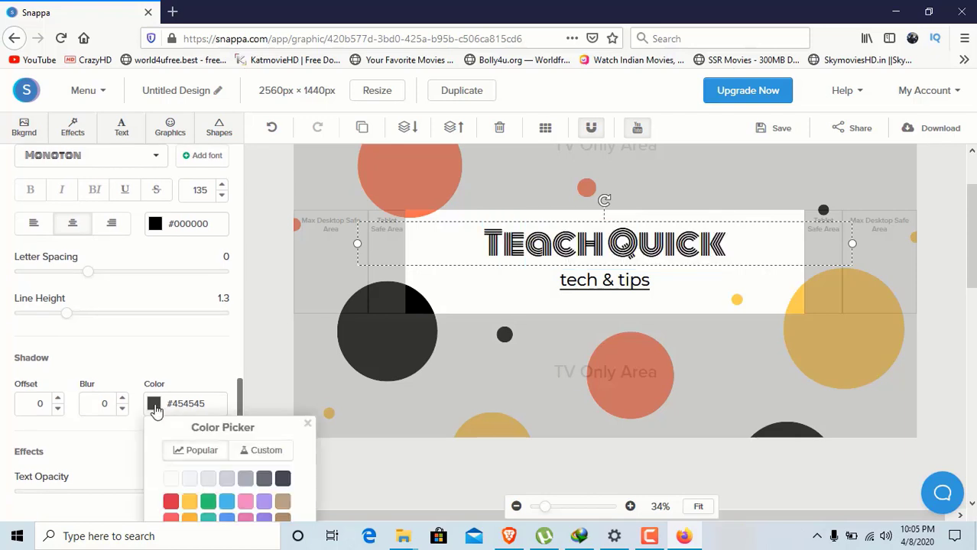
left_click(226, 501)
left_click(537, 327)
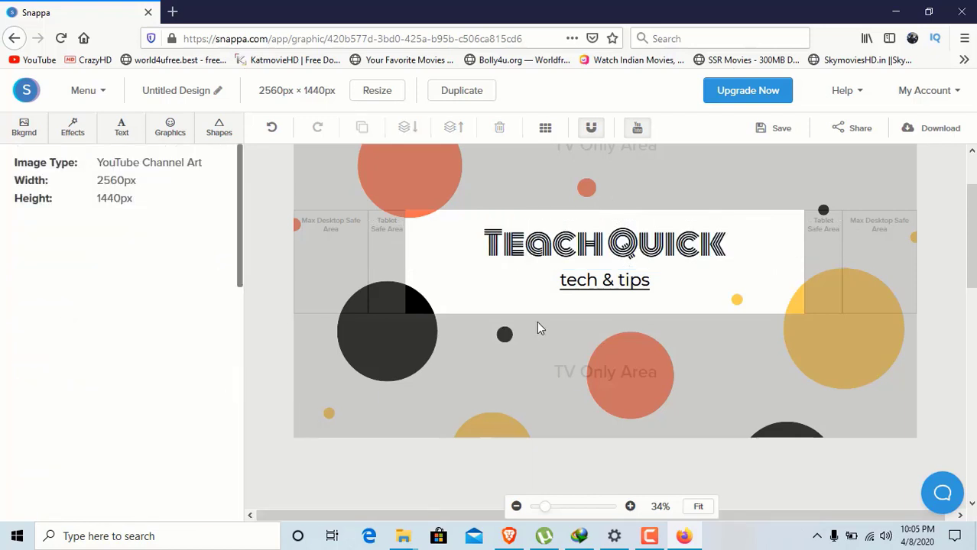
Step: Set the "Teach Quick" headline's shadow to a custom pink, #eb178c, after trying the blue #17b2eb
double_click(516, 252)
triple_click(517, 252)
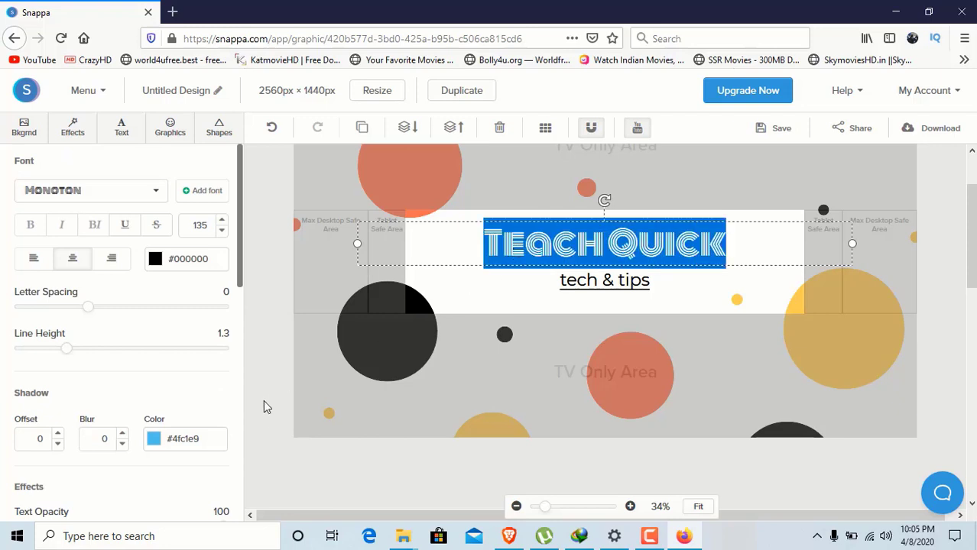
left_click(154, 441)
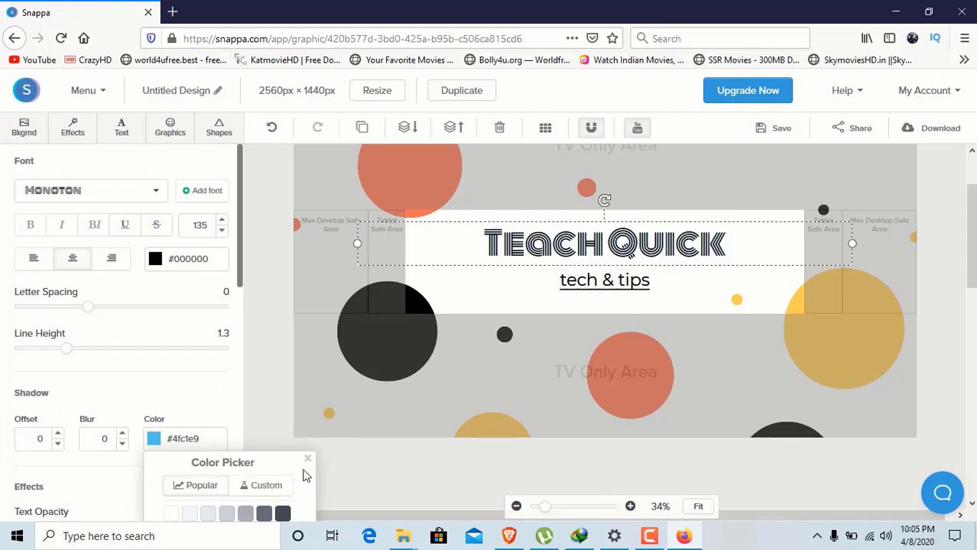
left_click(277, 486)
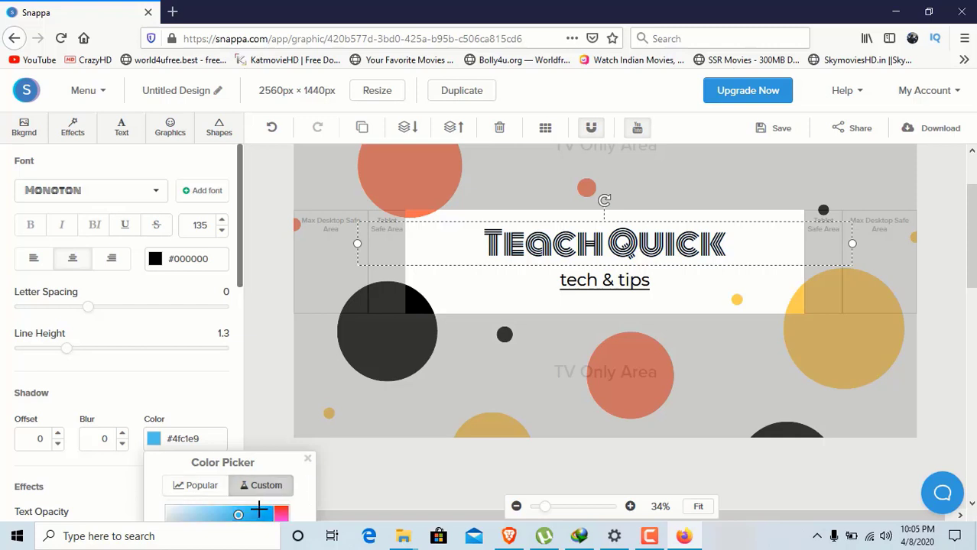
left_click(262, 514)
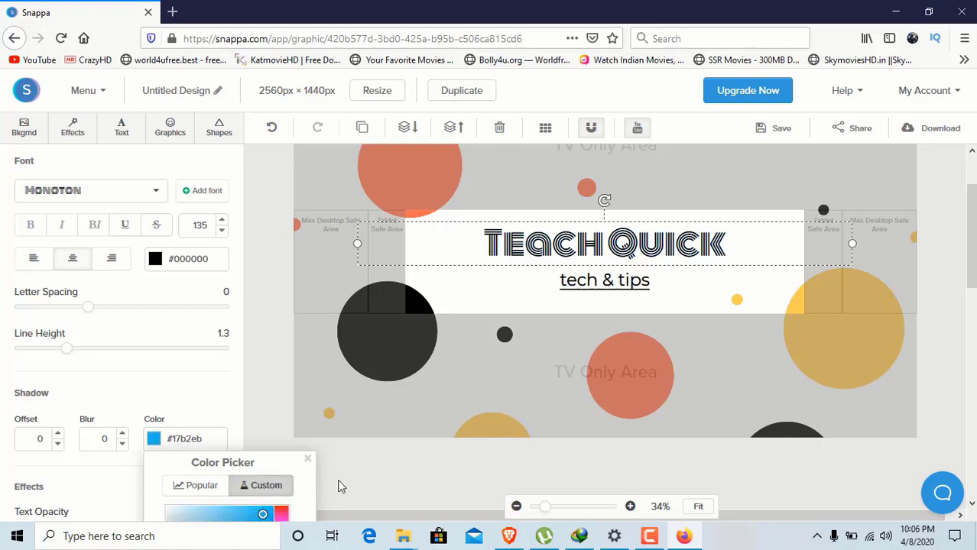
scroll(340, 480, "down", 2)
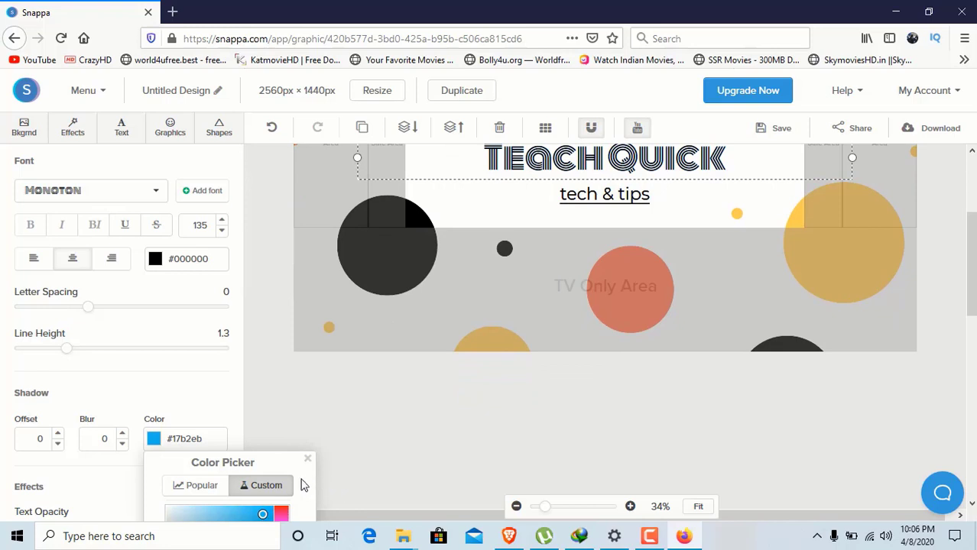
left_click(283, 515)
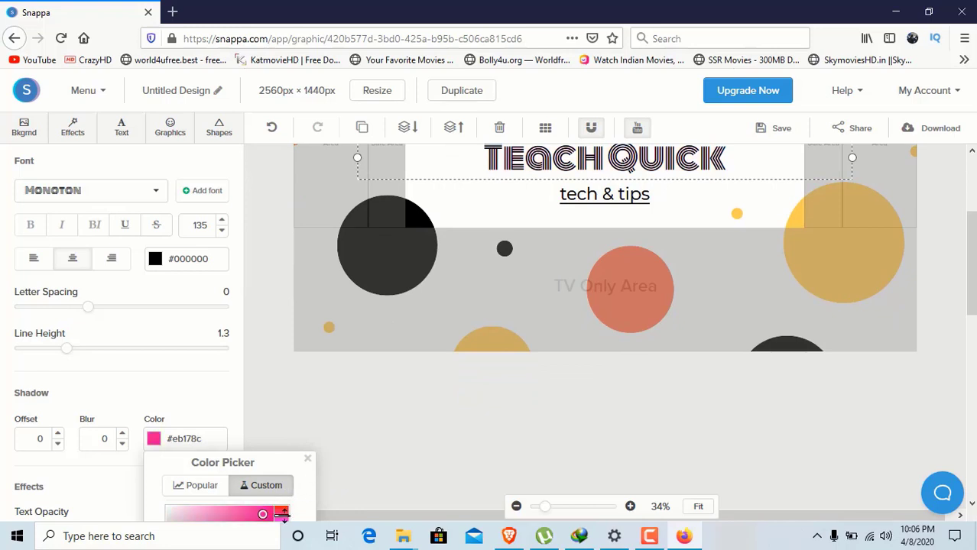
left_click(307, 460)
Step: Change the "Teach Quick" headline's text colour to a custom bright red, #eb1515
scroll(467, 409, "up", 4)
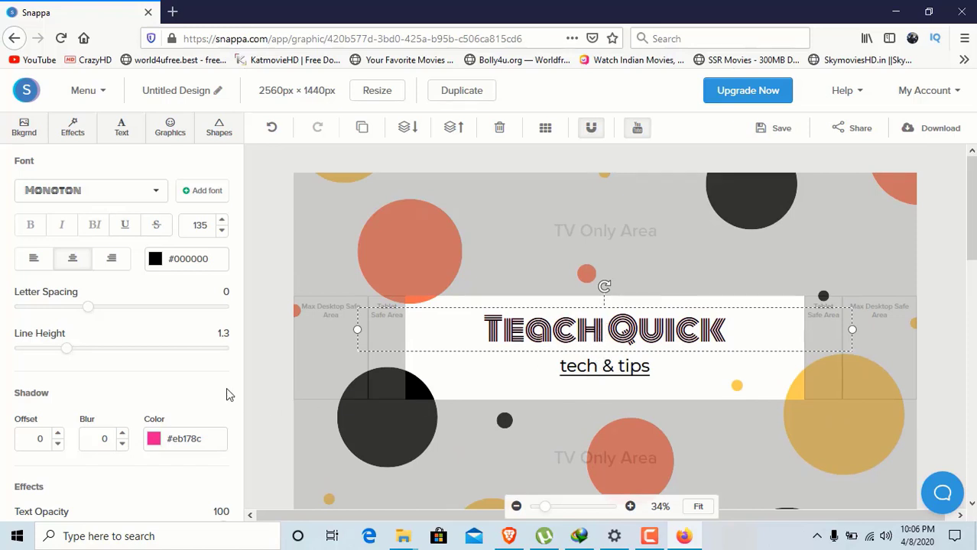
left_click(156, 259)
triple_click(526, 336)
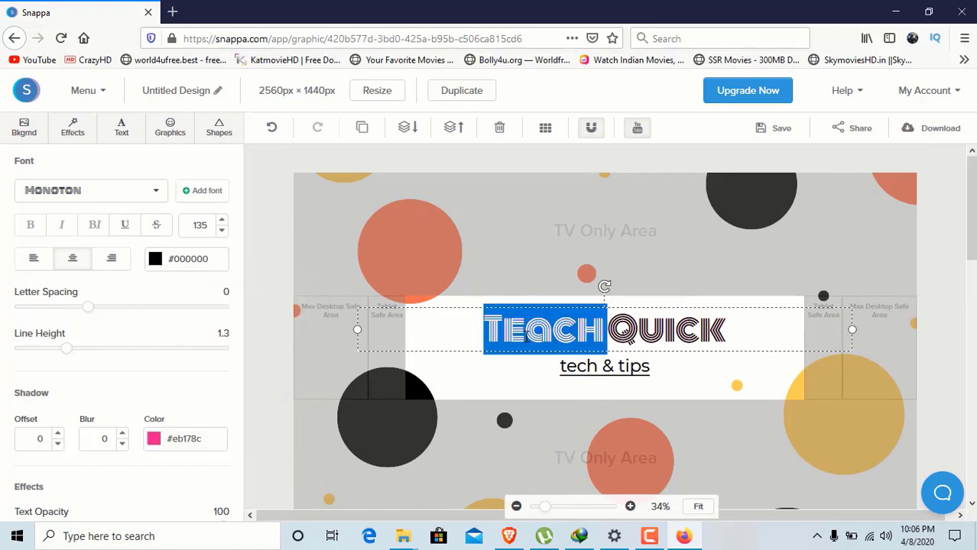
left_click(168, 261)
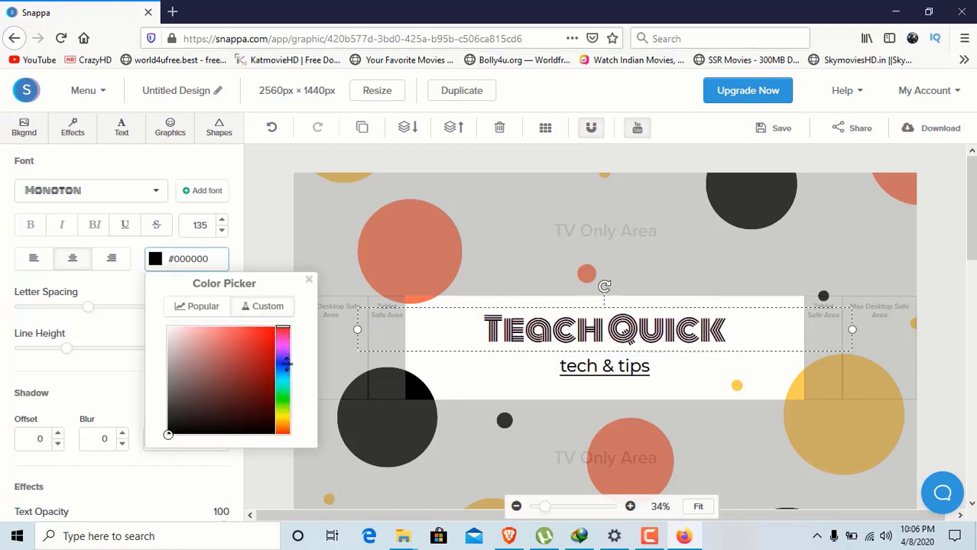
left_click(264, 346)
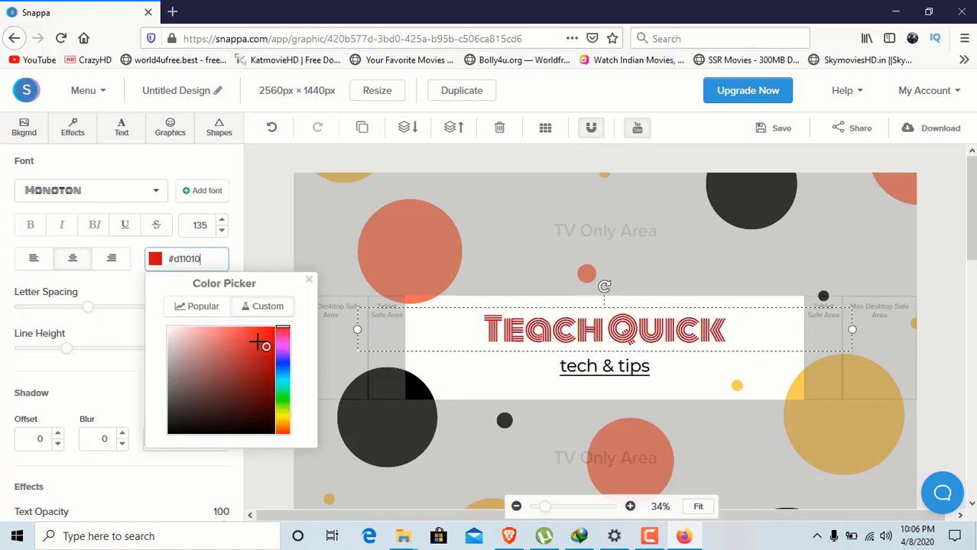
left_click(249, 337)
left_click(264, 334)
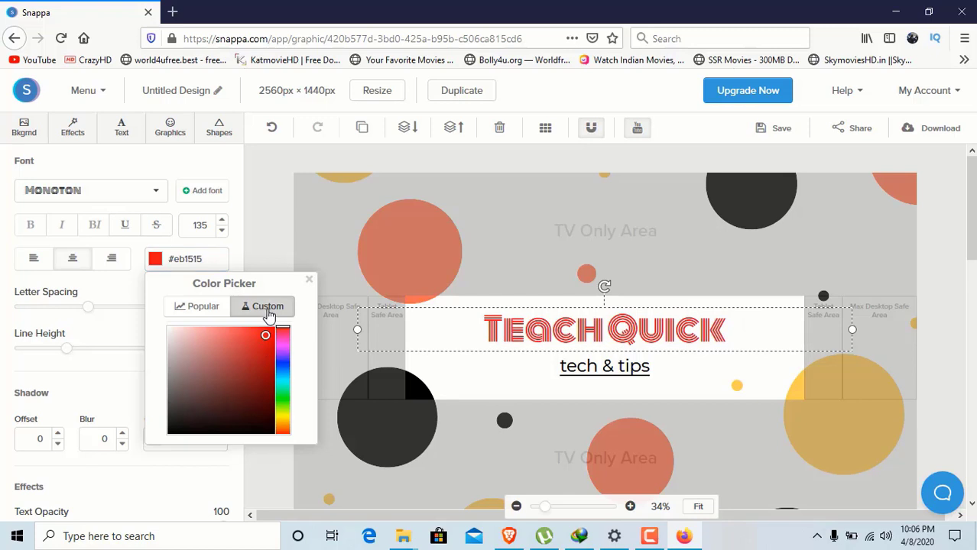
Step: Try preset light blue, green and light green on the headline text, and settle on the darkest grey preset
left_click(203, 305)
left_click(228, 359)
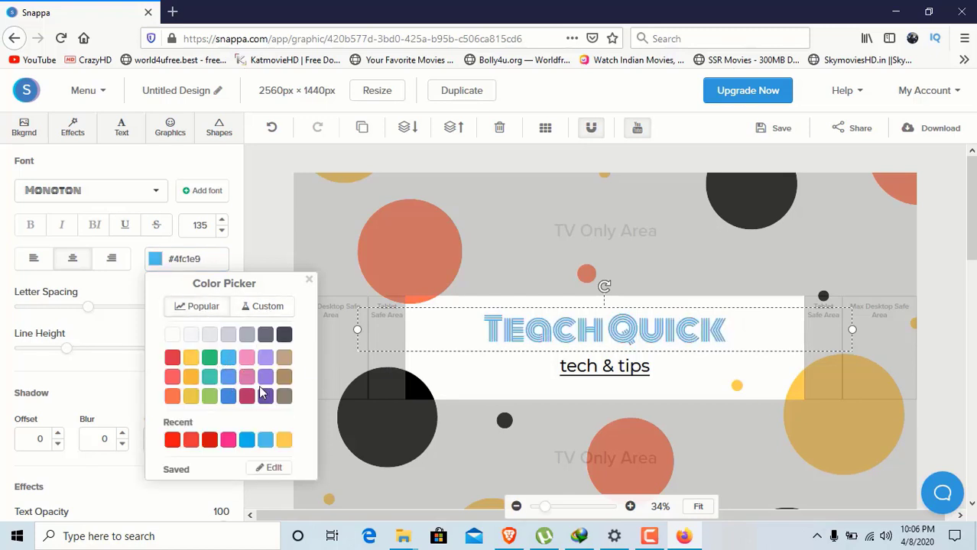
left_click(207, 358)
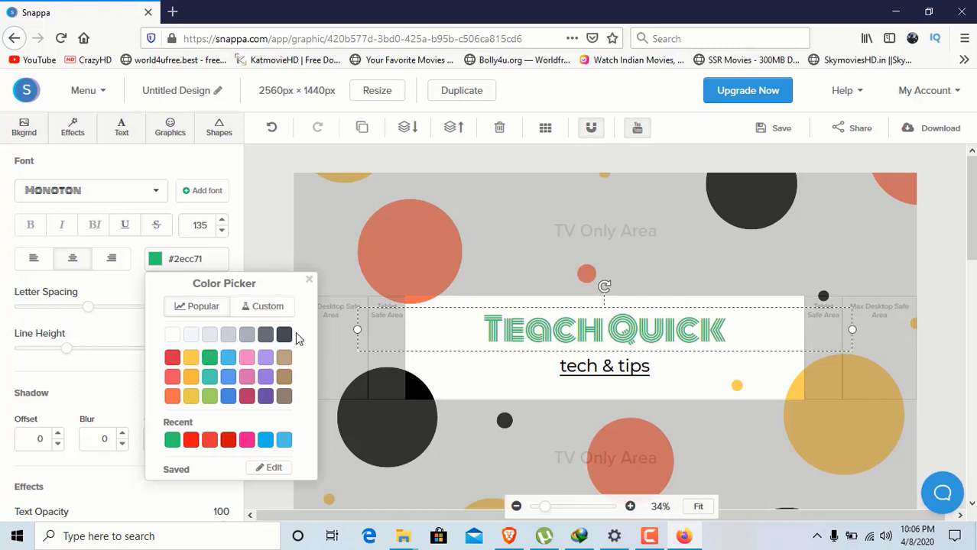
left_click(212, 397)
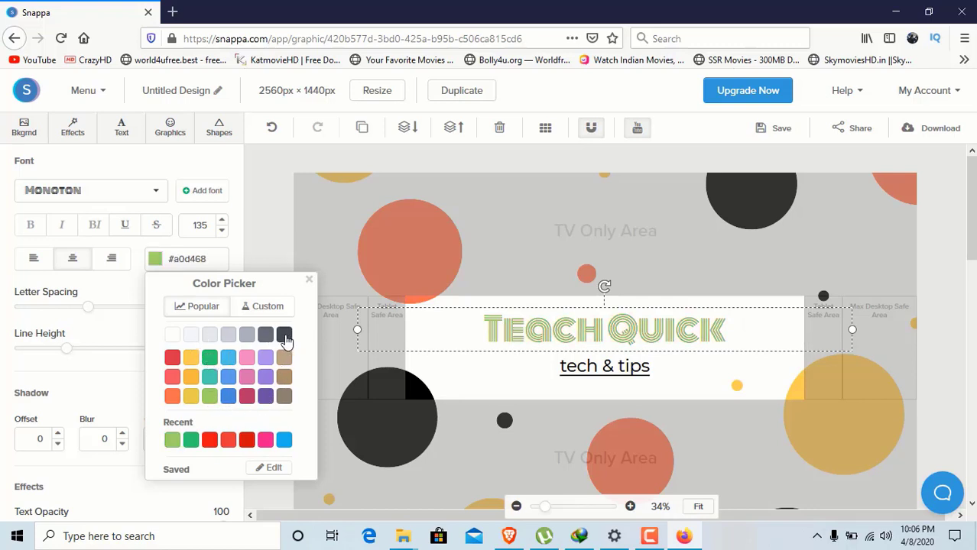
left_click(284, 339)
Step: Change the text colour of the "tech & tips" tagline to the orange preset #fc6e51
left_click(605, 368)
double_click(603, 369)
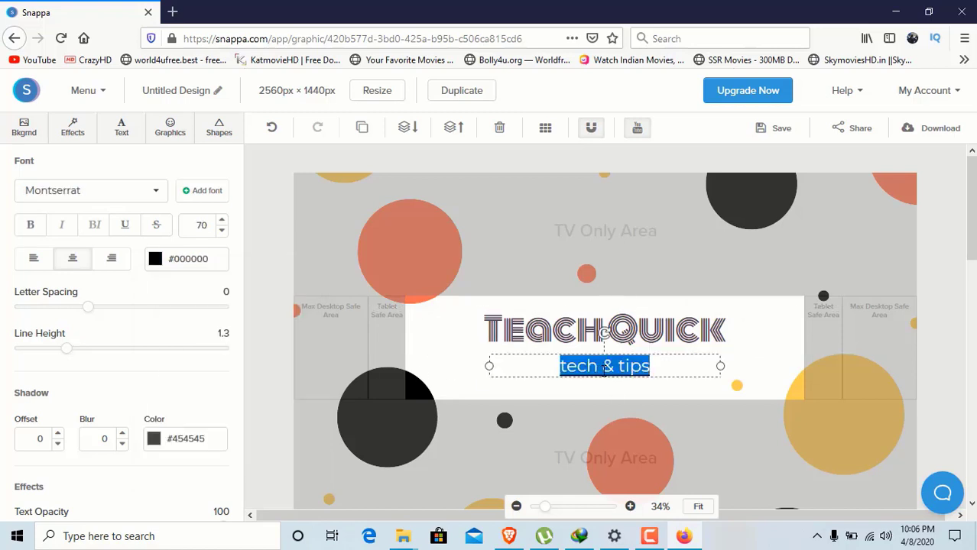
left_click(156, 261)
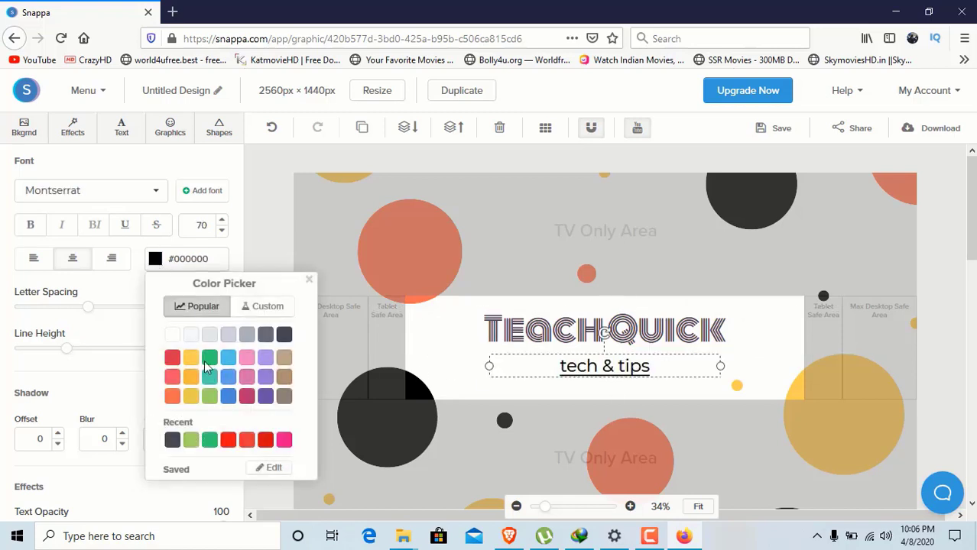
left_click(172, 396)
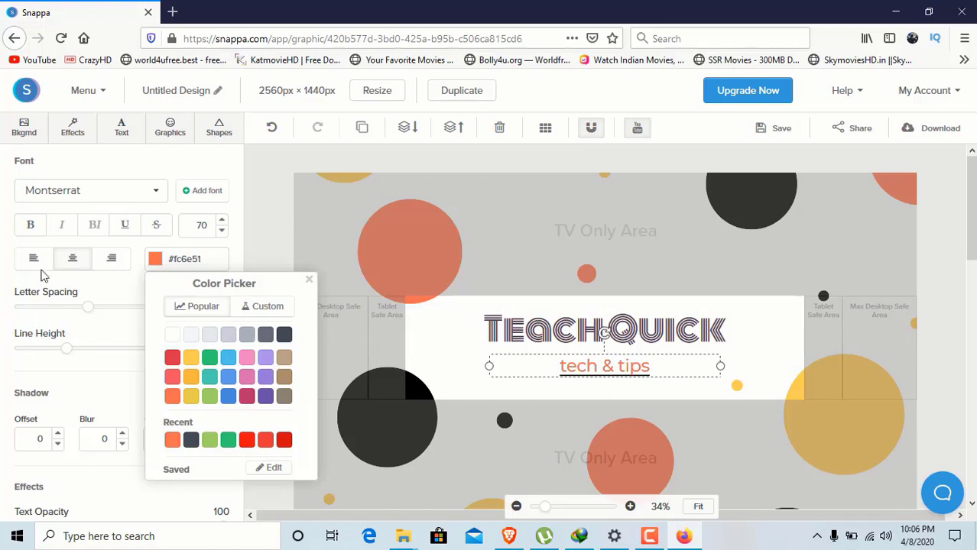
Step: Make the "tech & tips" tagline bold, remove its underline and deselect the text
left_click(31, 225)
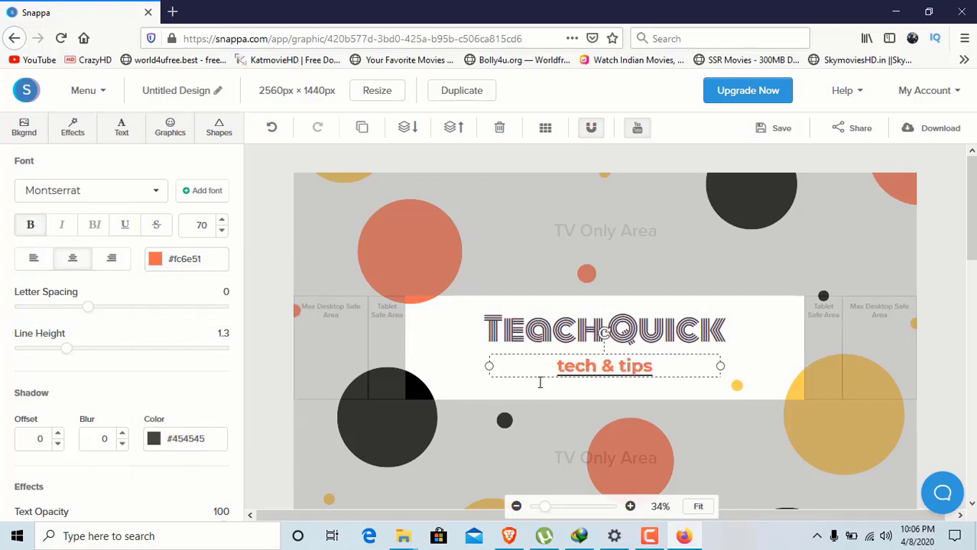
left_click(130, 230)
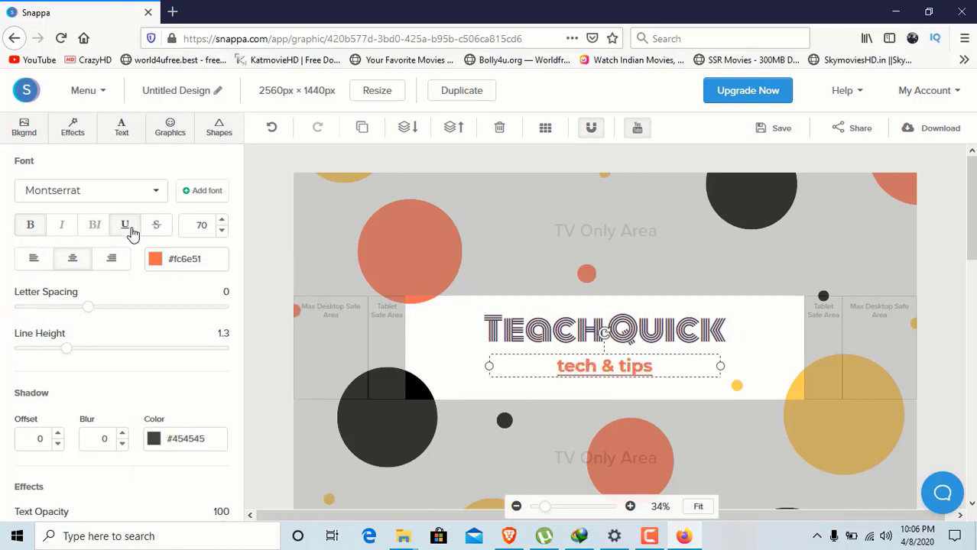
scroll(506, 386, "down", 2)
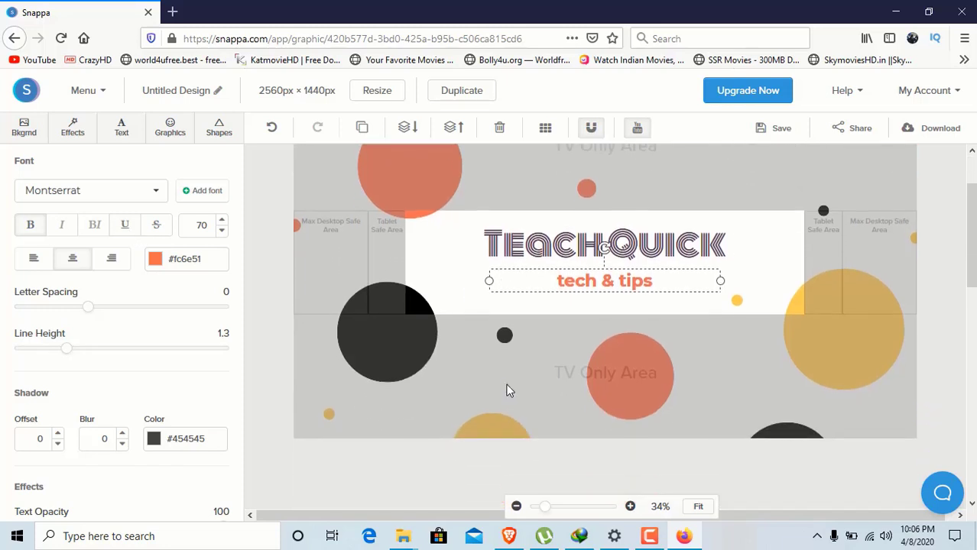
scroll(505, 394, "up", 2)
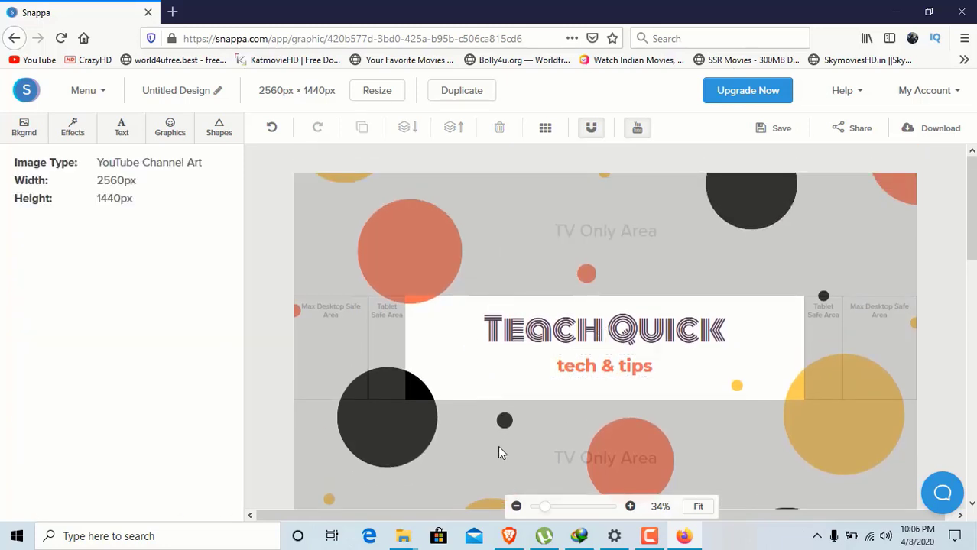
Step: Shrink the large orange circle above the headline slightly and nudge the large yellow circle beside the tagline slightly left
left_click(361, 302)
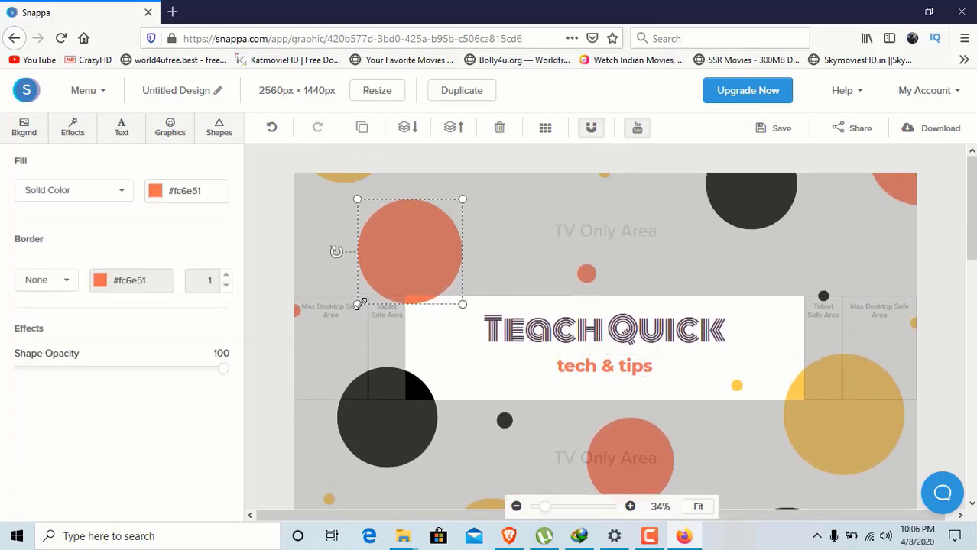
left_click(500, 250)
left_click(372, 236)
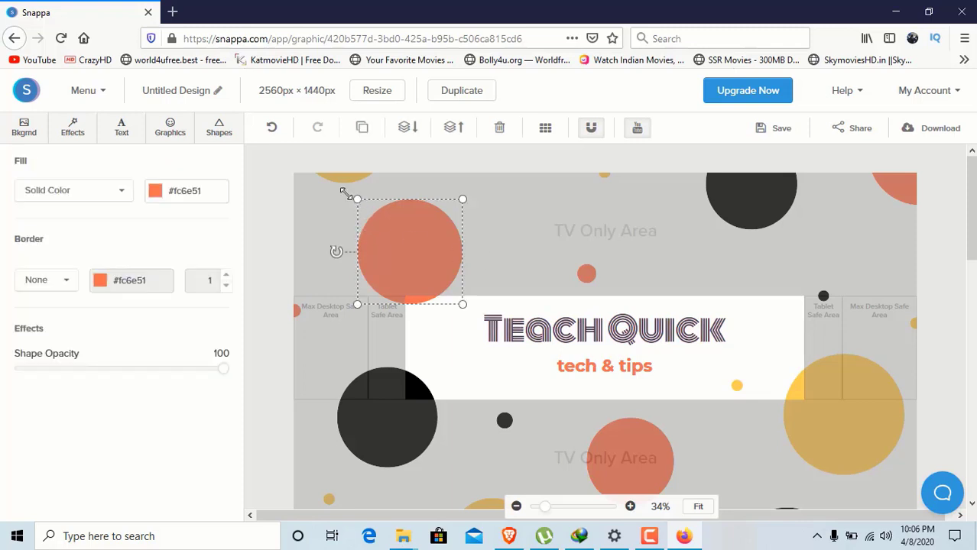
left_click_drag(346, 194, 326, 223)
left_click(872, 442)
scroll(759, 382, "down", 2)
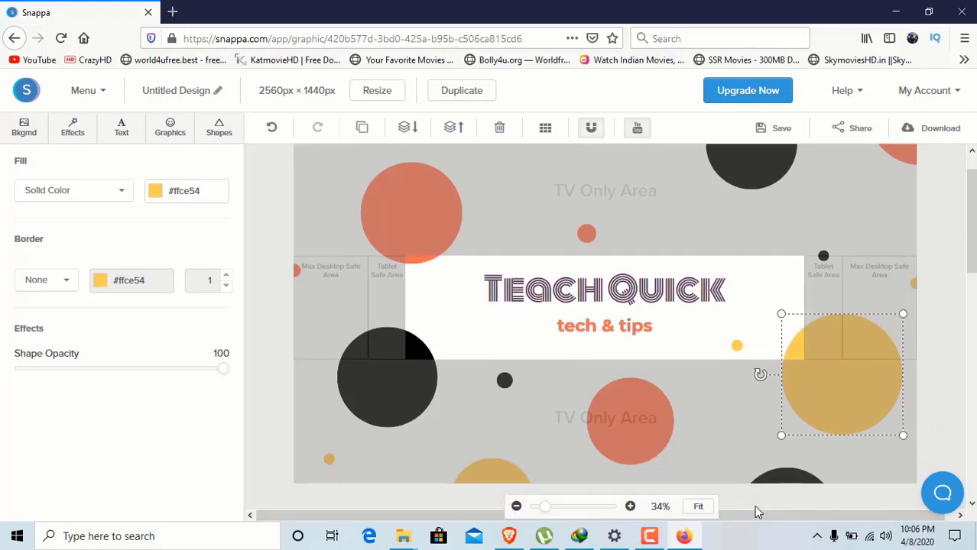
Step: Try the blurred grey photo as the design's background image and remove it again
left_click_drag(547, 516, 552, 514)
left_click_drag(970, 264, 966, 225)
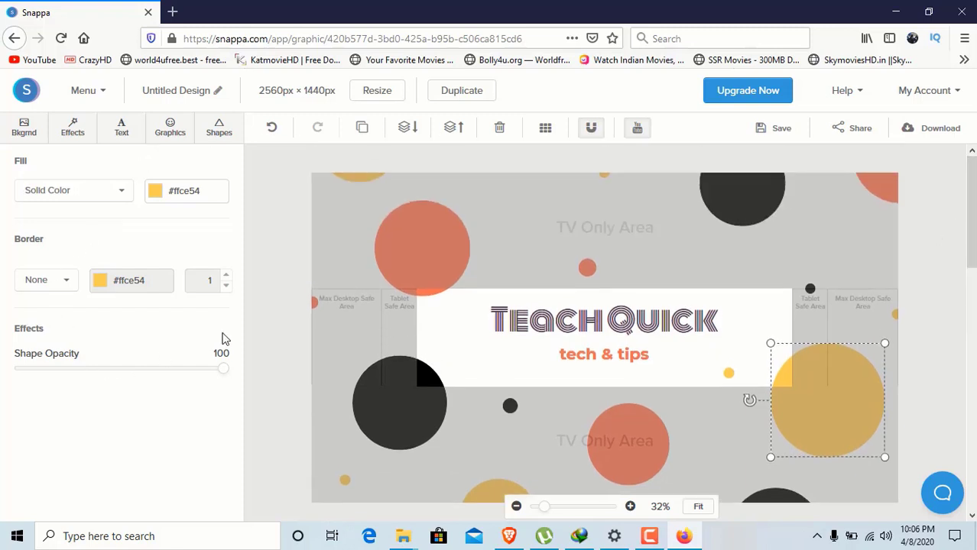
left_click(72, 130)
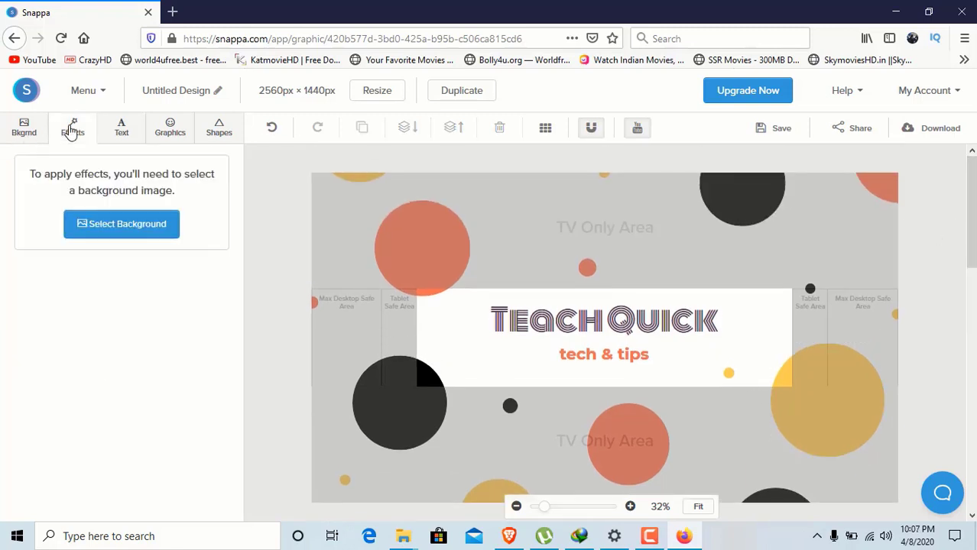
left_click(149, 222)
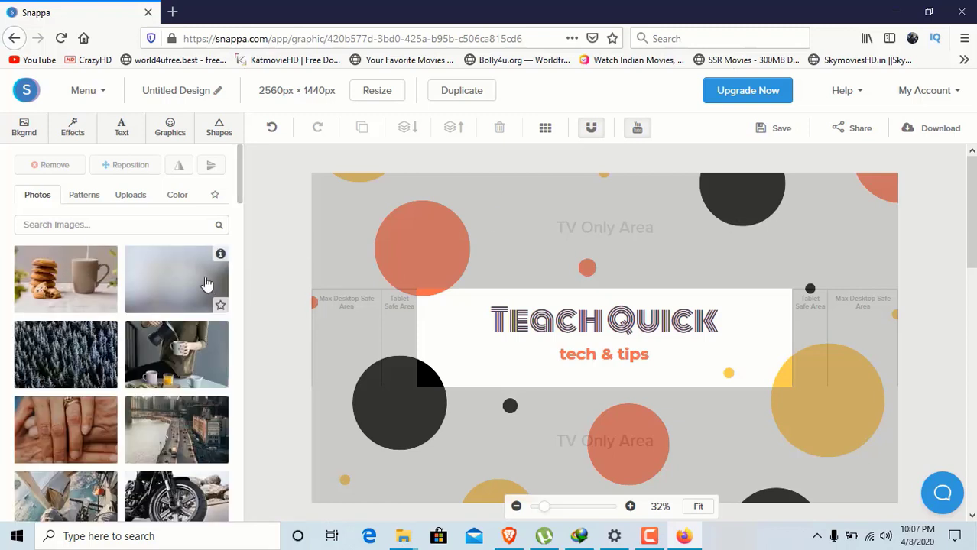
left_click(192, 279)
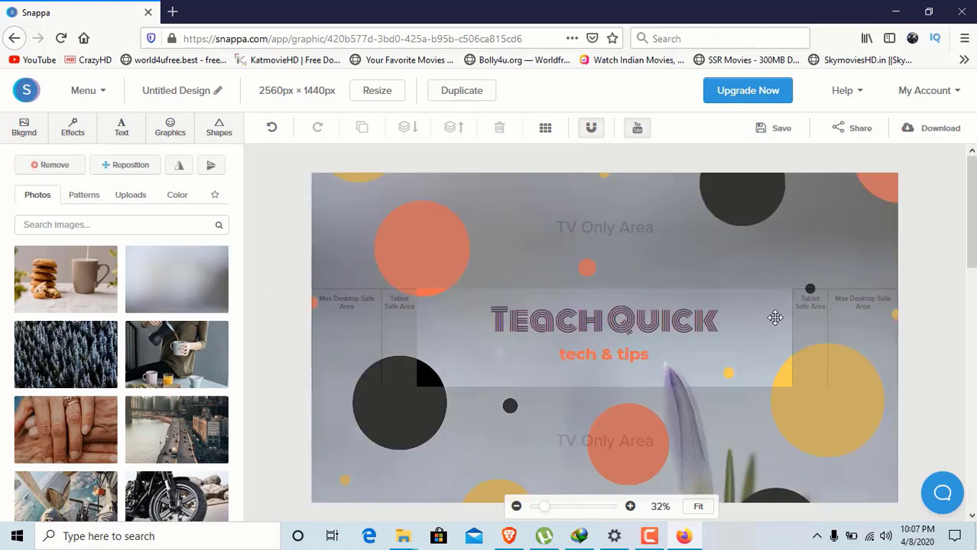
left_click(55, 166)
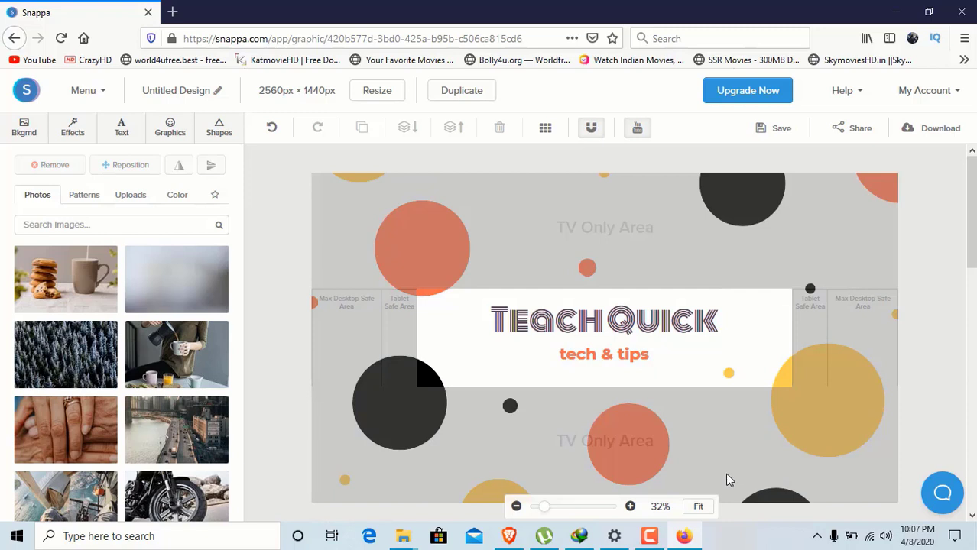
Step: Fit the whole design to the view and save it
left_click(697, 507)
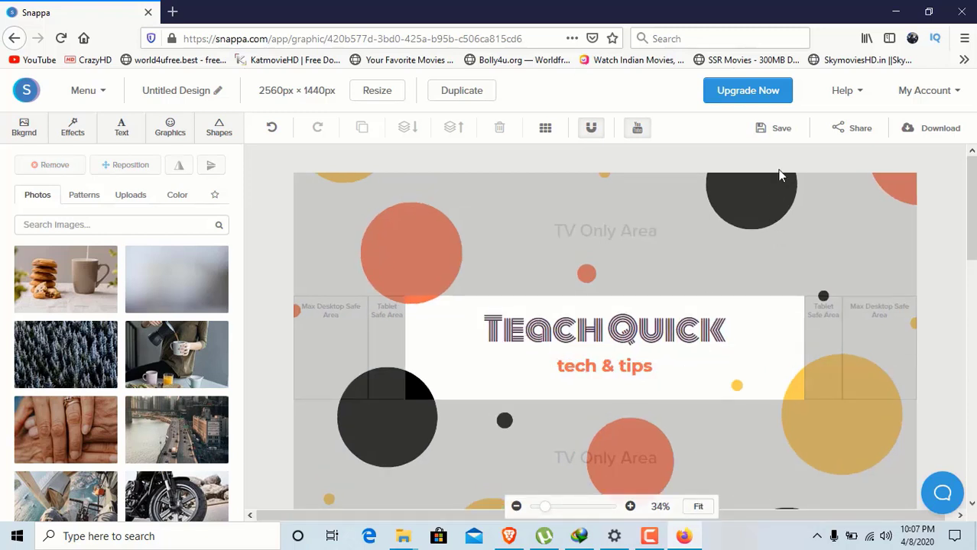
left_click(763, 132)
left_click(104, 95)
left_click(103, 95)
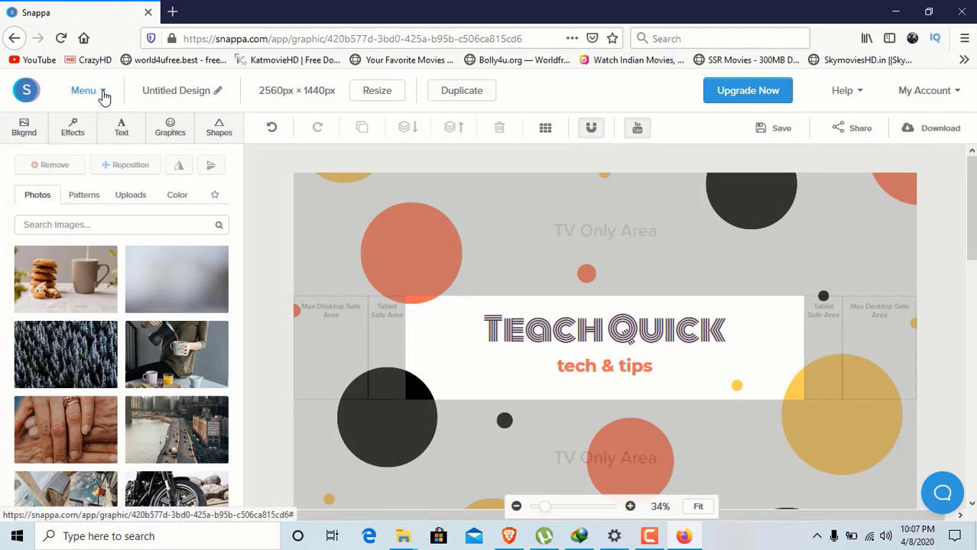
Step: Download the design as a high-res PNG, opening it with Photos, and close the viewer after checking the image
left_click(937, 130)
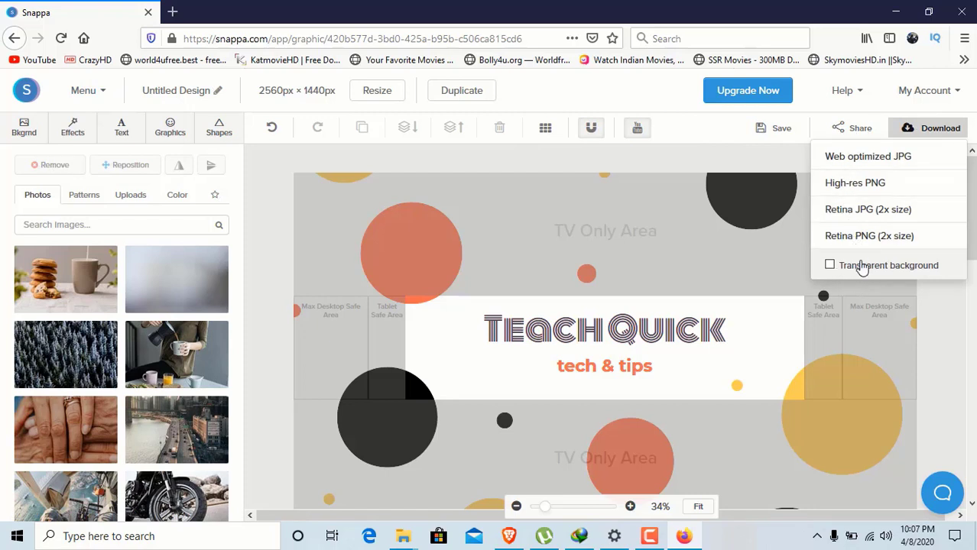
left_click(864, 195)
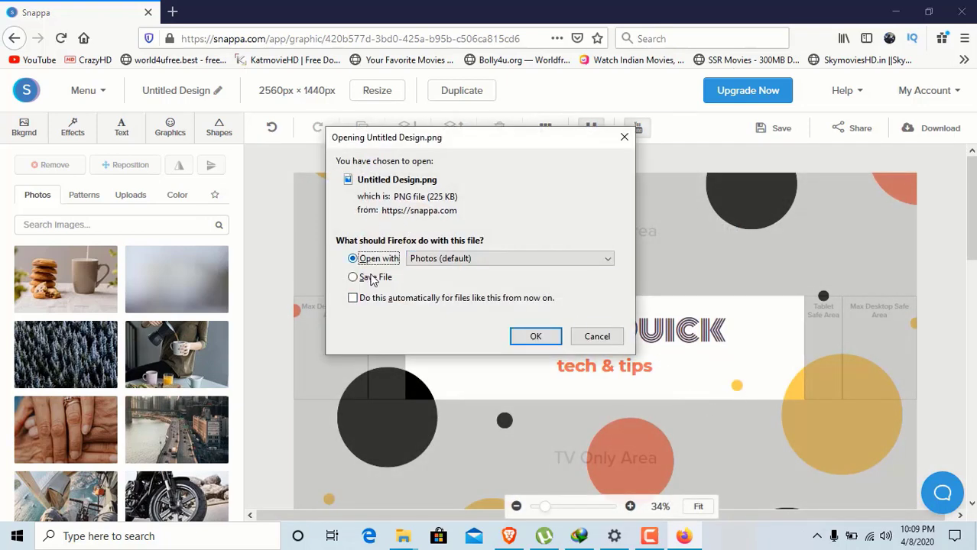
left_click(353, 279)
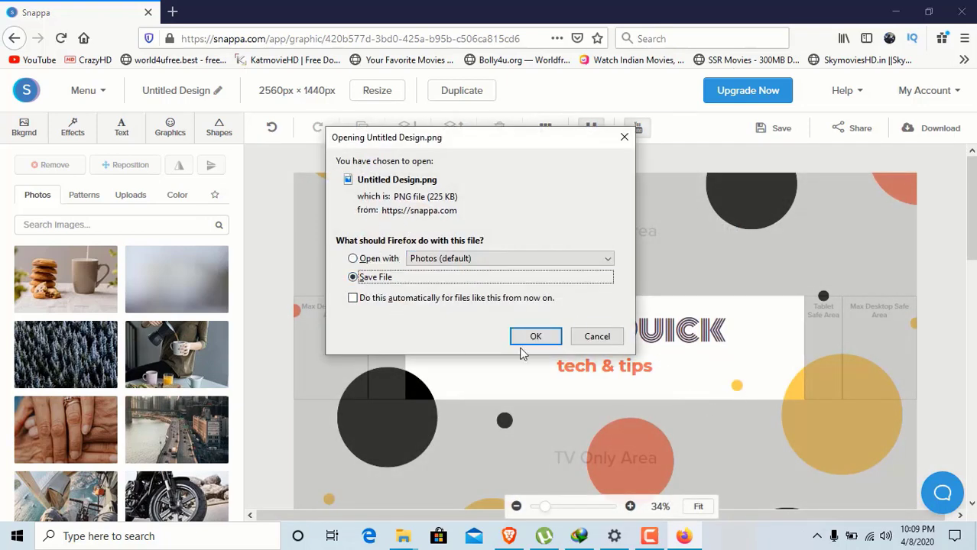
left_click(353, 259)
left_click(540, 339)
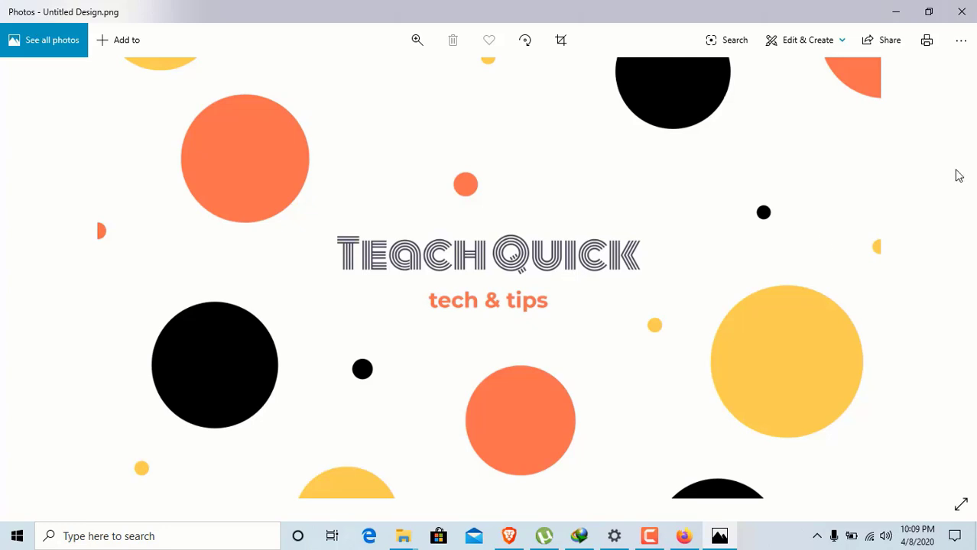
left_click(958, 14)
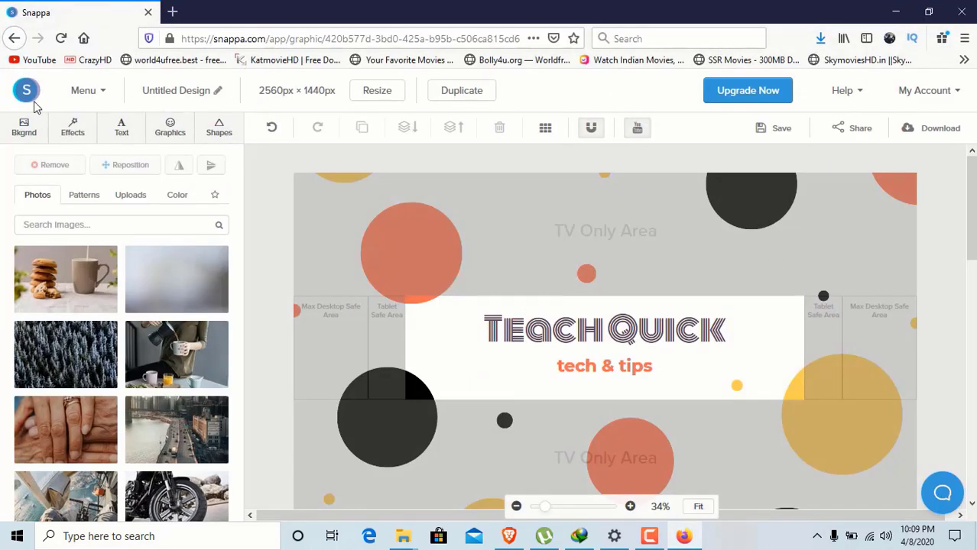
Step: Start creating another graphic and look over the available preset sizes
left_click(67, 93)
left_click(86, 92)
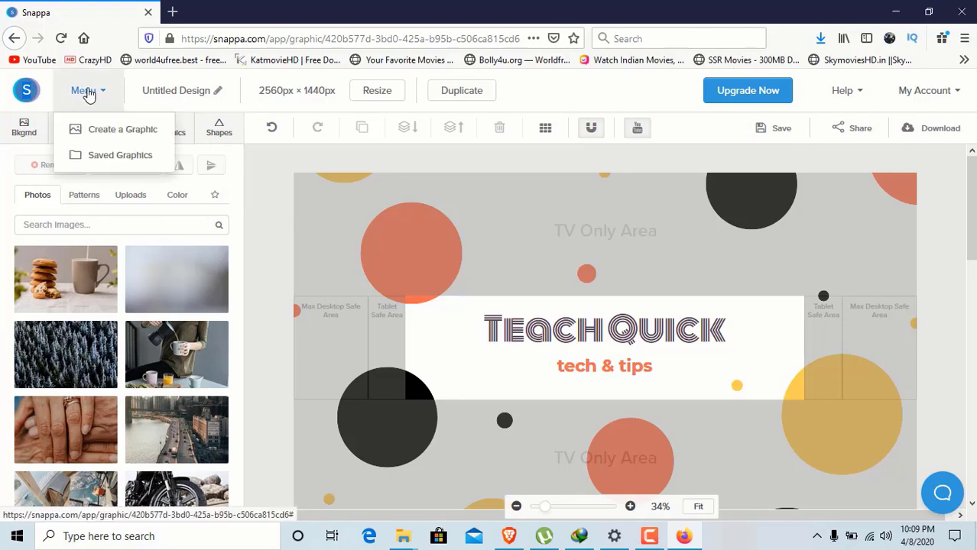
left_click(105, 128)
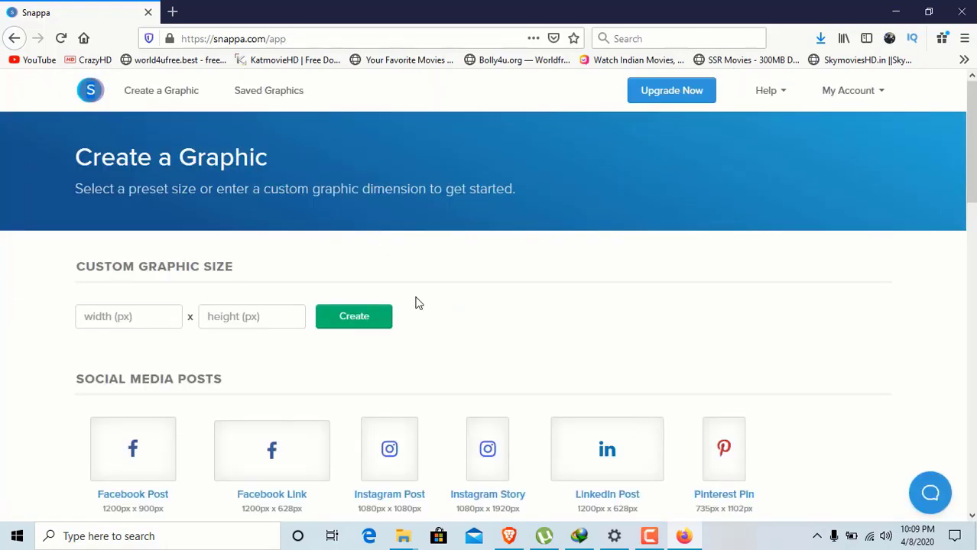
scroll(259, 323, "down", 3)
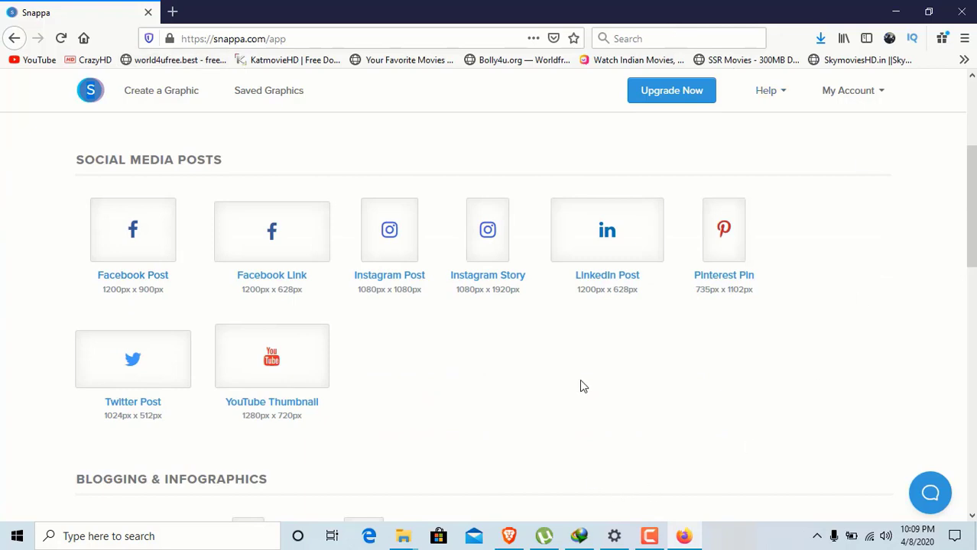
scroll(964, 371, "up", 1)
scroll(524, 338, "down", 7)
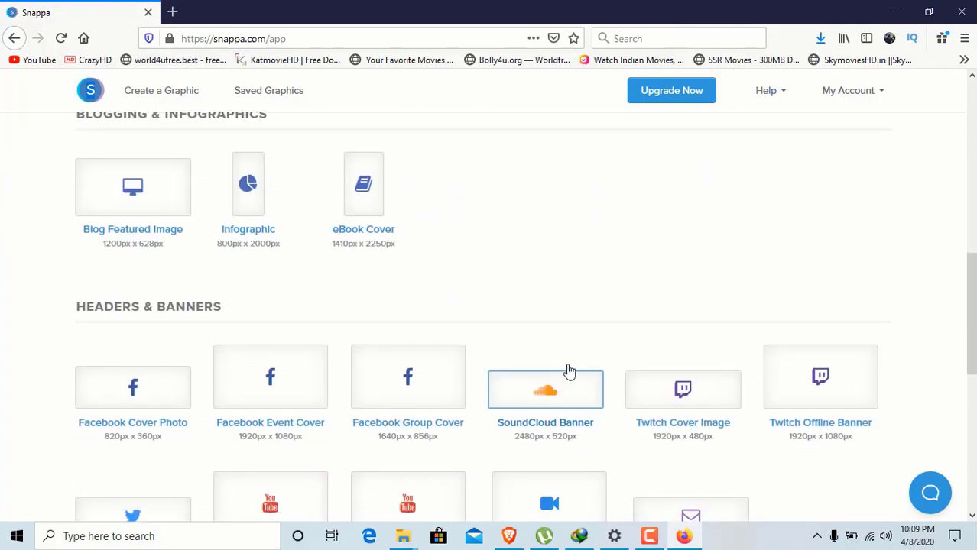
Step: Choose the YouTube Channel Art preset and browse through its templates
left_click(291, 380)
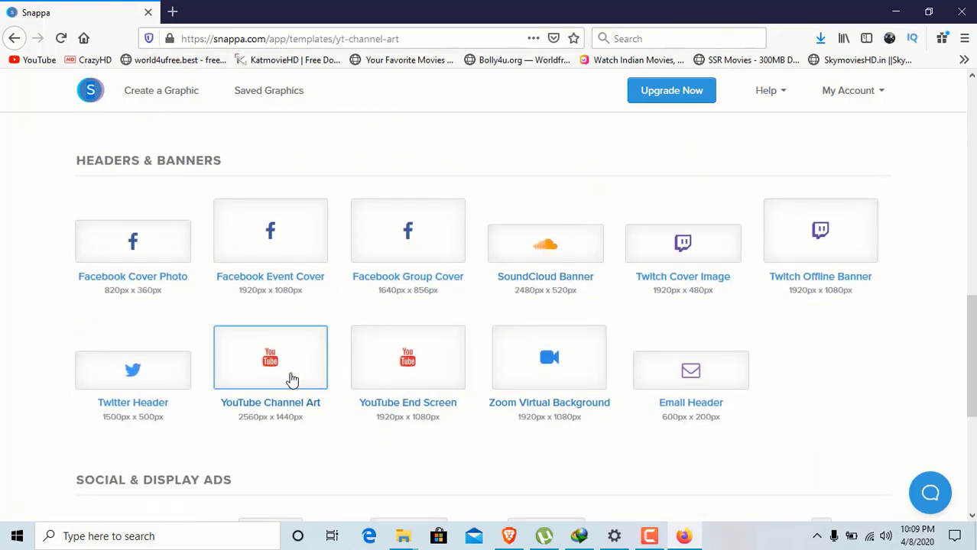
scroll(555, 364, "down", 6)
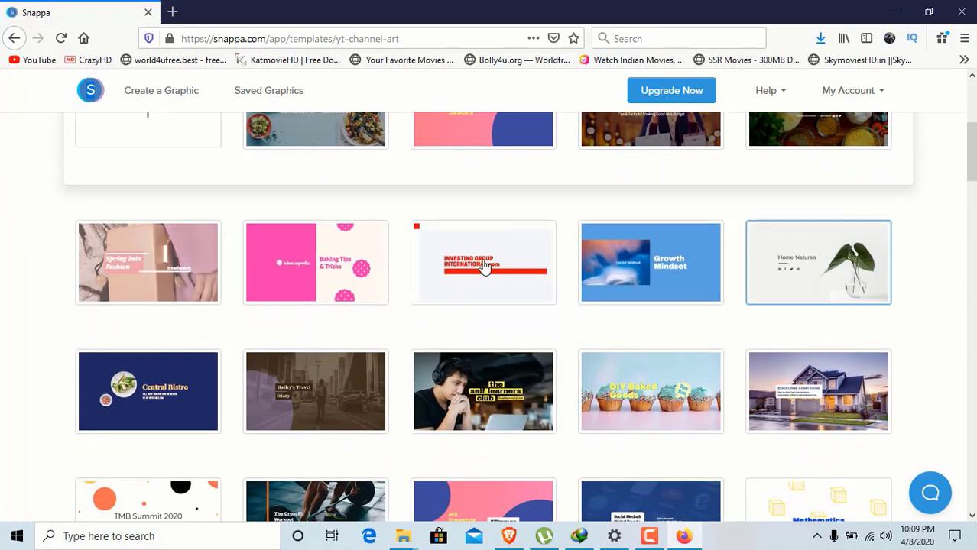
scroll(376, 399, "down", 8)
scroll(459, 367, "up", 2)
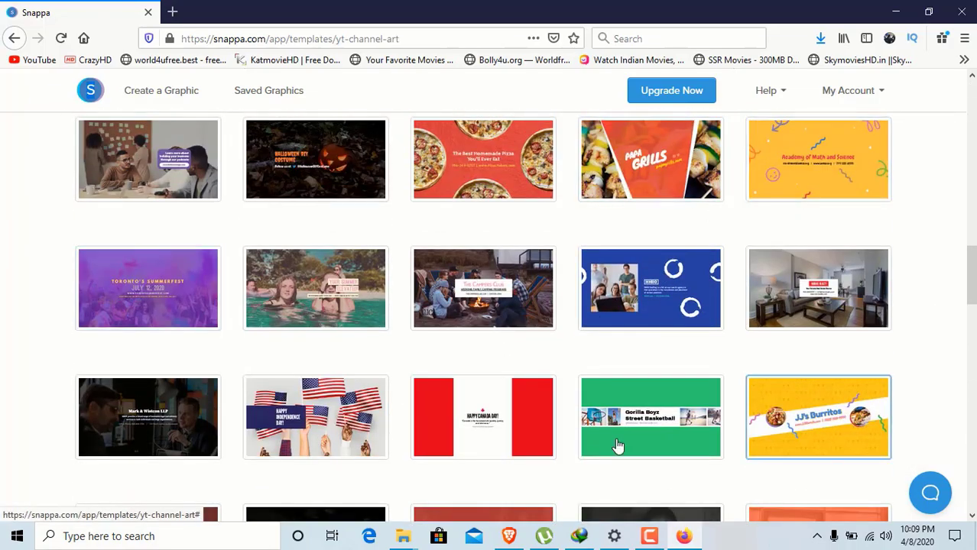
scroll(621, 428, "down", 3)
scroll(623, 413, "down", 11)
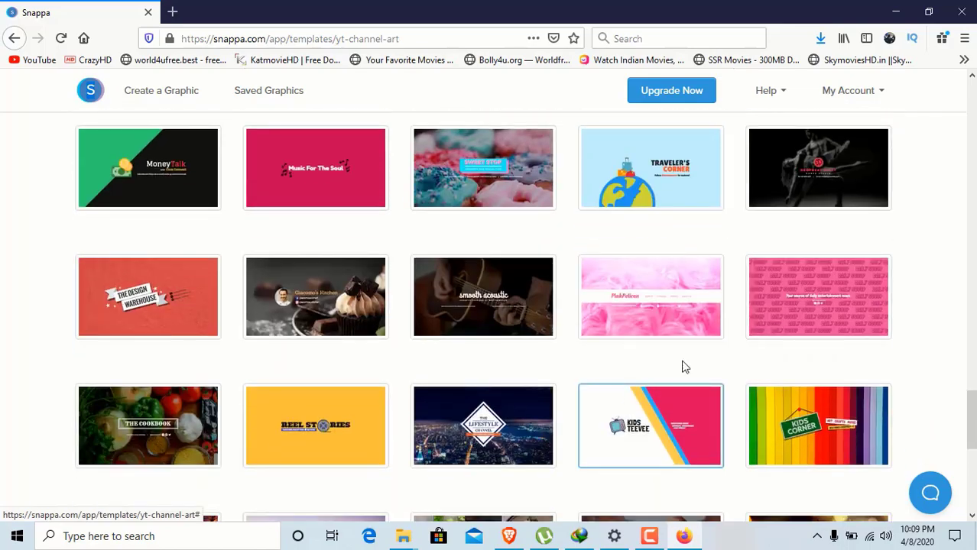
scroll(787, 395, "down", 10)
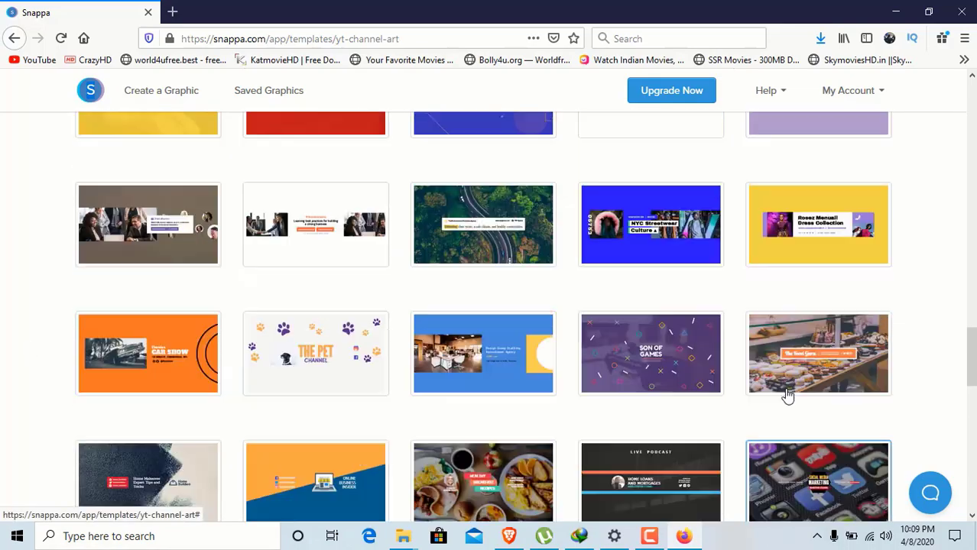
scroll(787, 394, "up", 20)
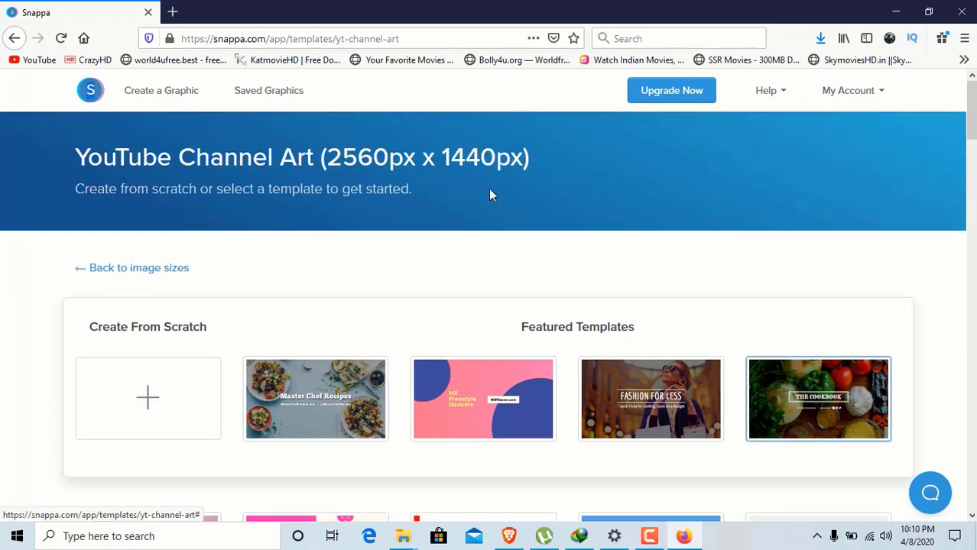
Step: Return to the preset sizes and choose YouTube Thumbnail, 1280px x 720px, under Social Media Posts
left_click(14, 38)
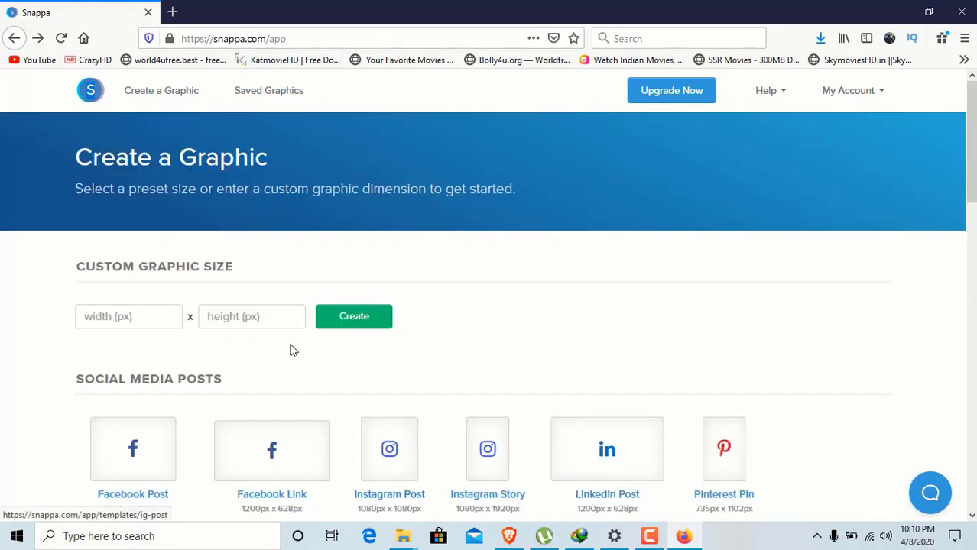
scroll(629, 356, "down", 4)
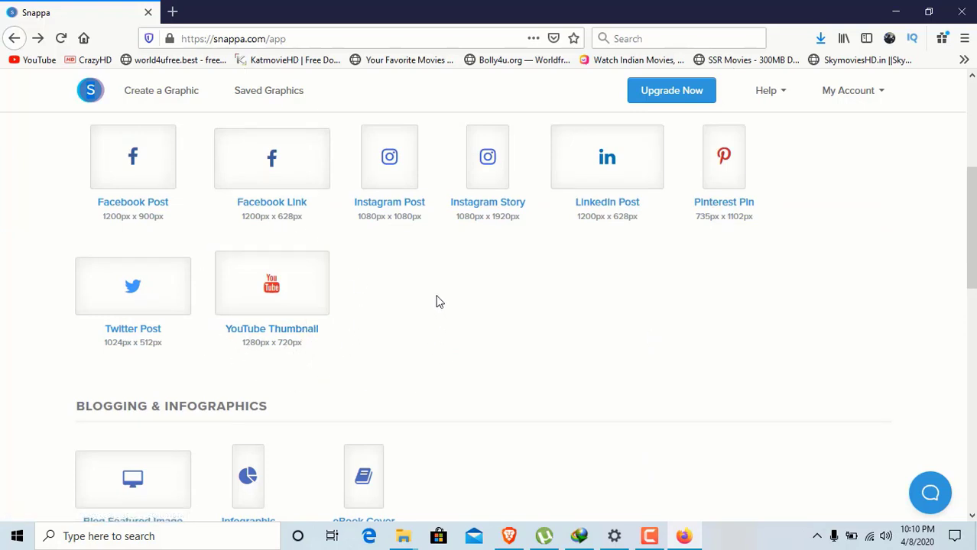
left_click(306, 337)
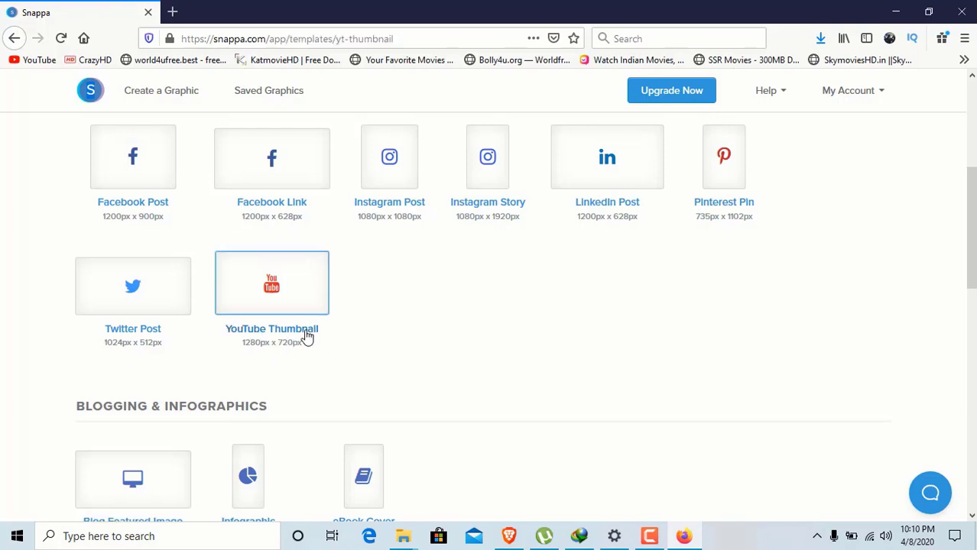
Step: Browse the YouTube thumbnail templates and open the yellow "Back to School Shopping for Supplies" one
scroll(517, 375, "down", 2)
scroll(517, 375, "down", 2)
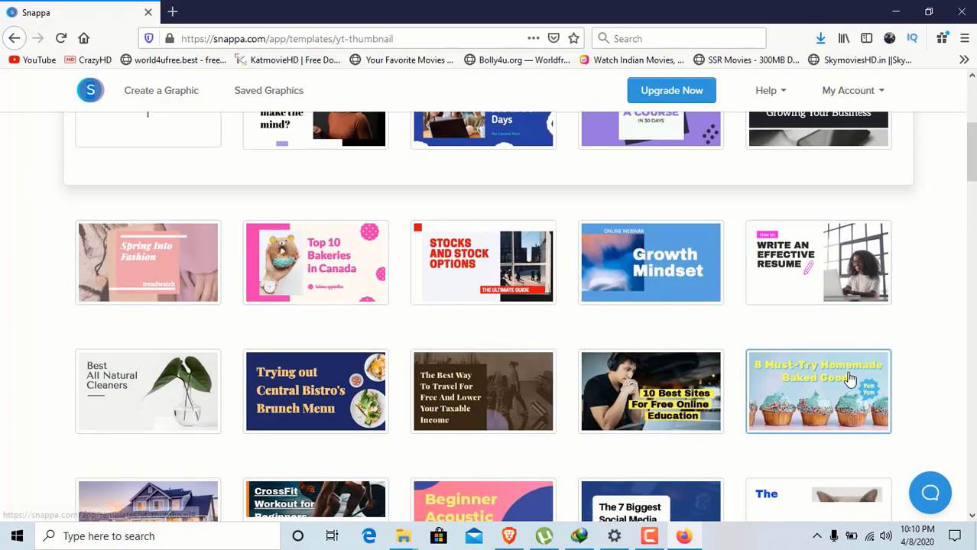
scroll(305, 415, "down", 4)
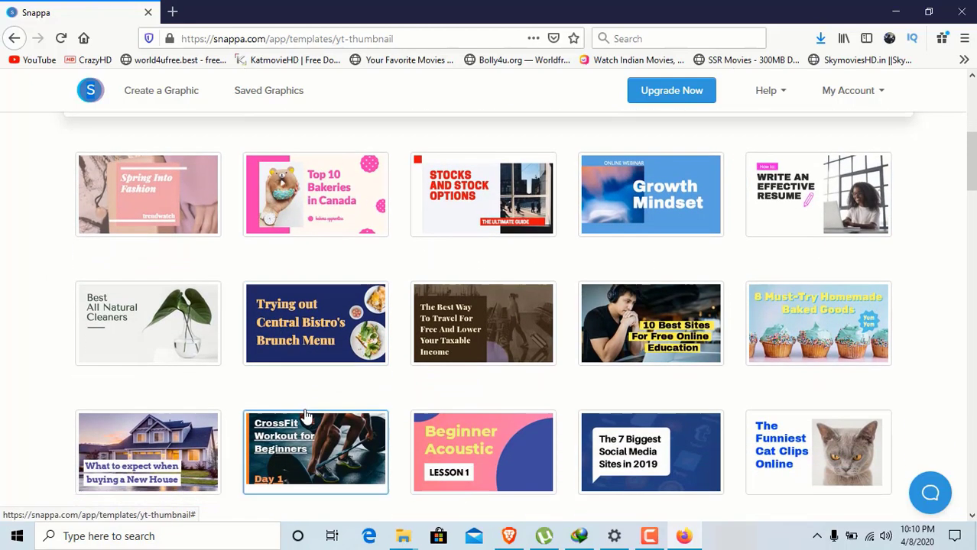
scroll(306, 417, "down", 5)
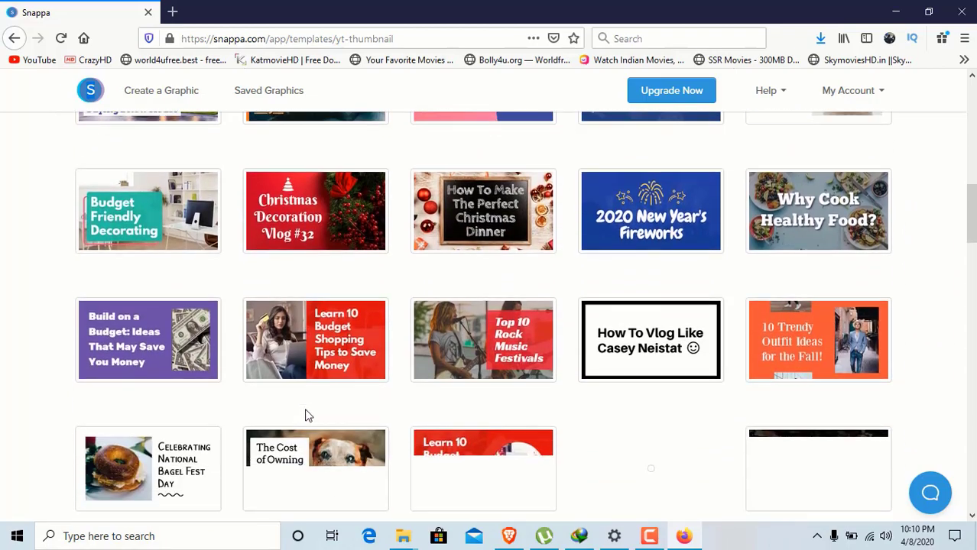
scroll(837, 415, "up", 1)
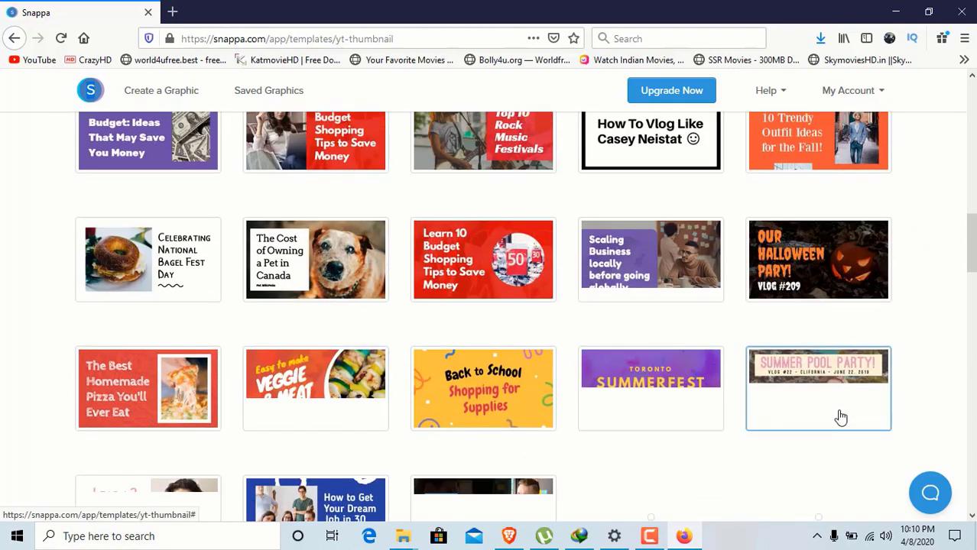
scroll(836, 417, "up", 5)
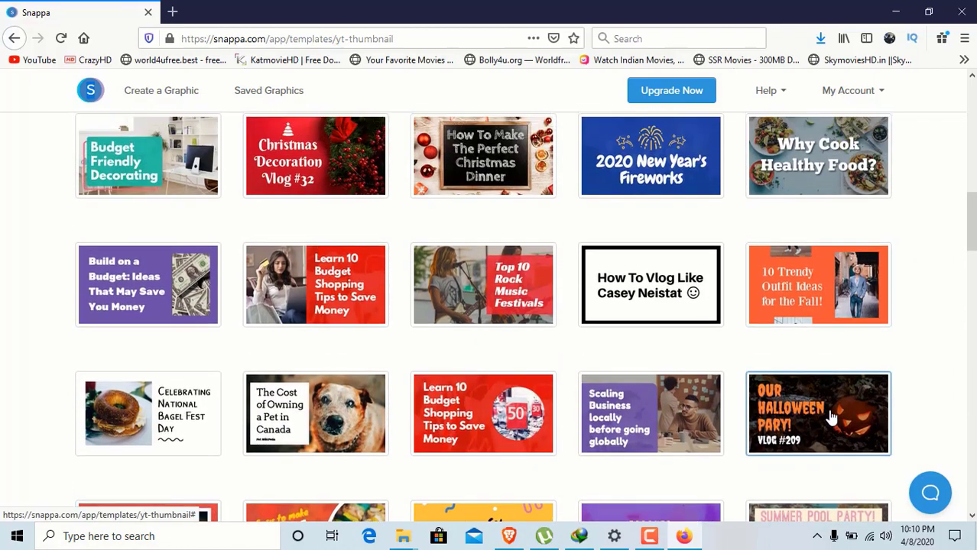
scroll(827, 417, "up", 2)
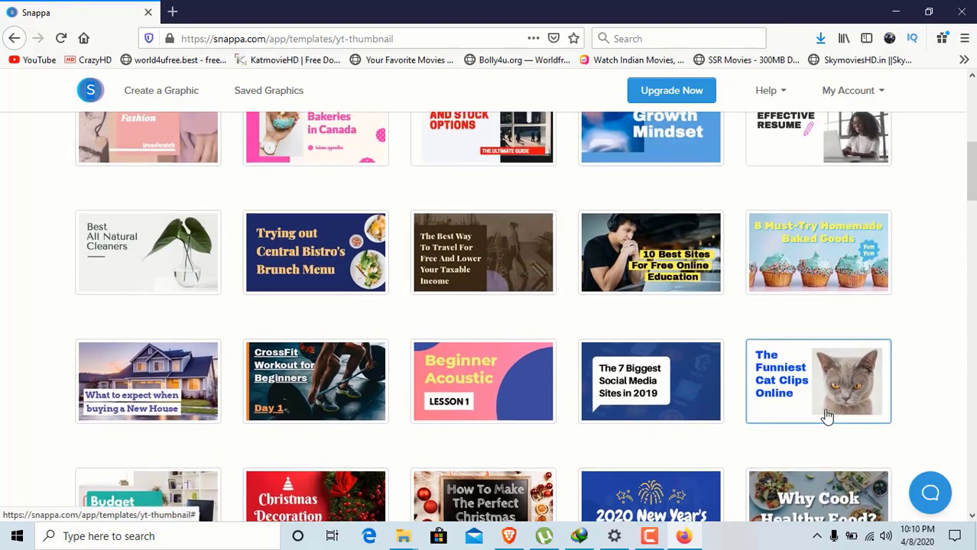
scroll(827, 417, "down", 9)
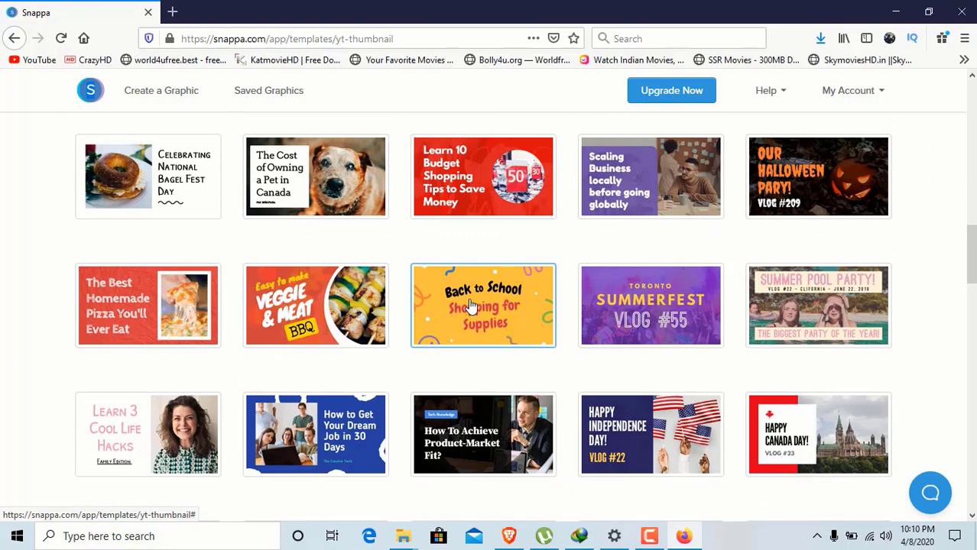
left_click(469, 308)
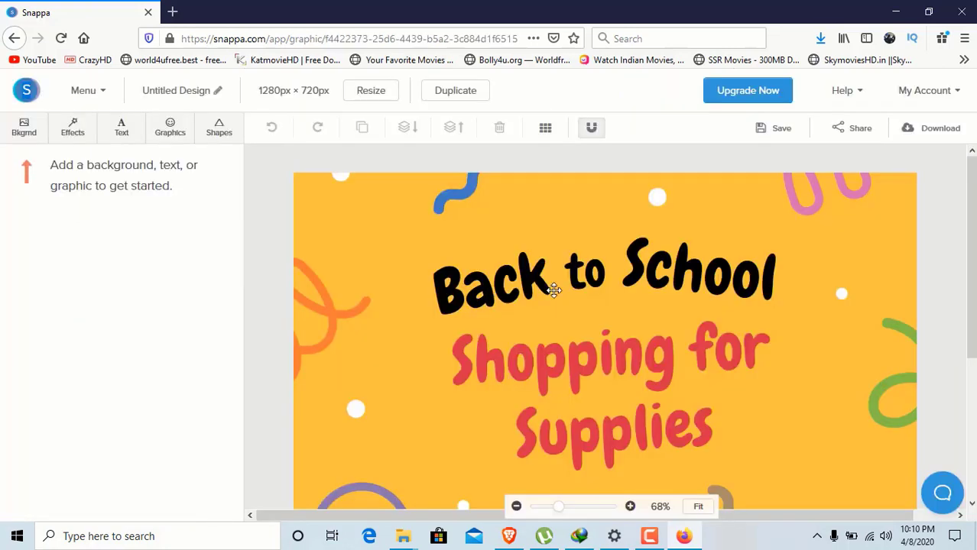
Step: Replace the headline word "Back" with lowercase "teach" as a trial and clear that text again
left_click(553, 290)
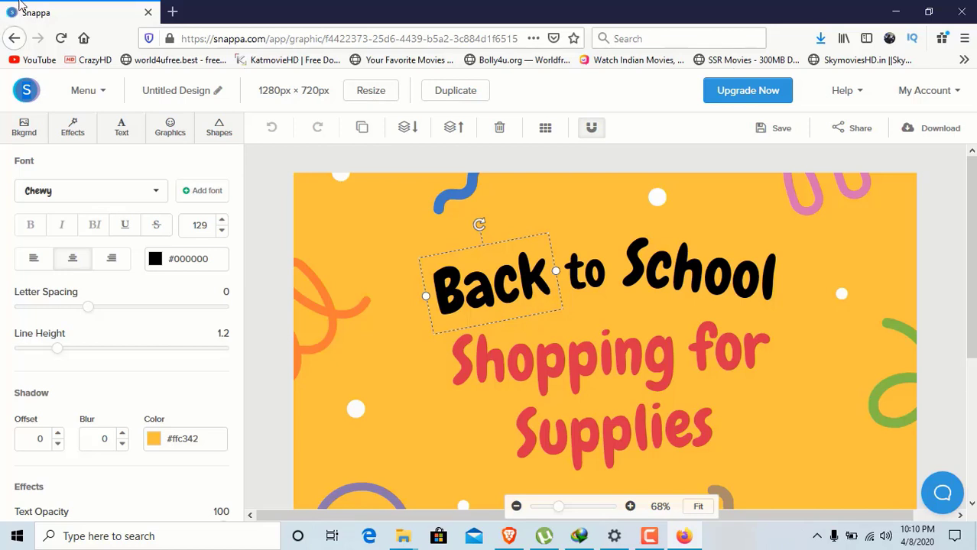
scroll(531, 355, "down", 3)
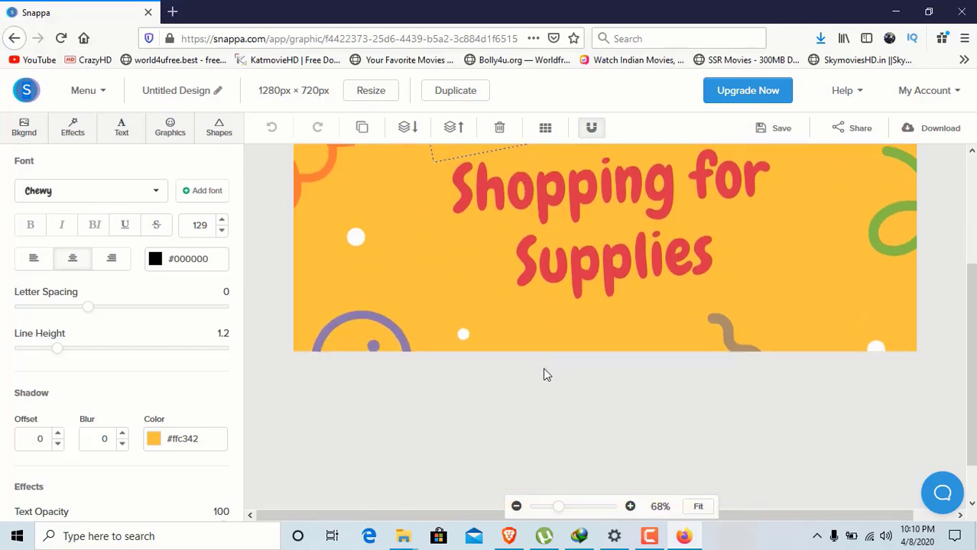
scroll(545, 372, "up", 3)
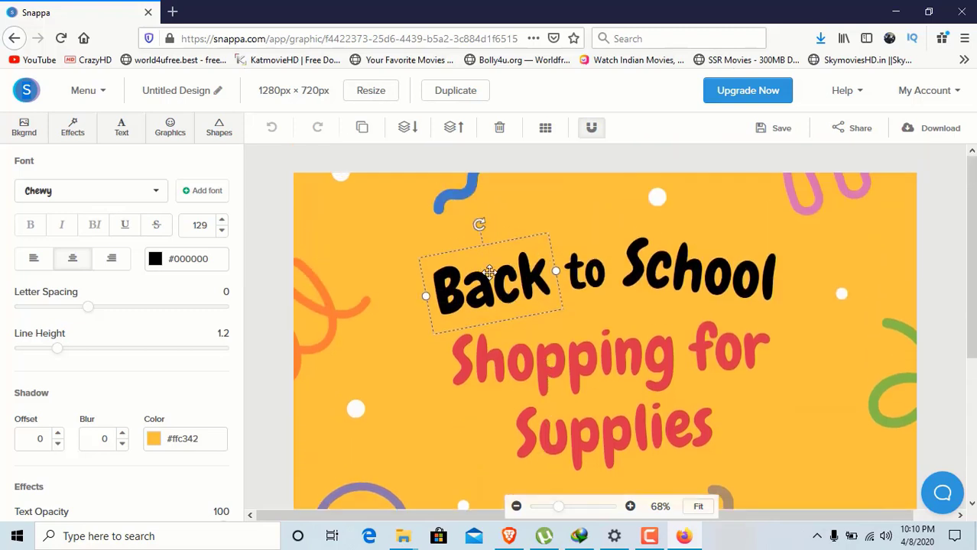
double_click(489, 272)
type("teach")
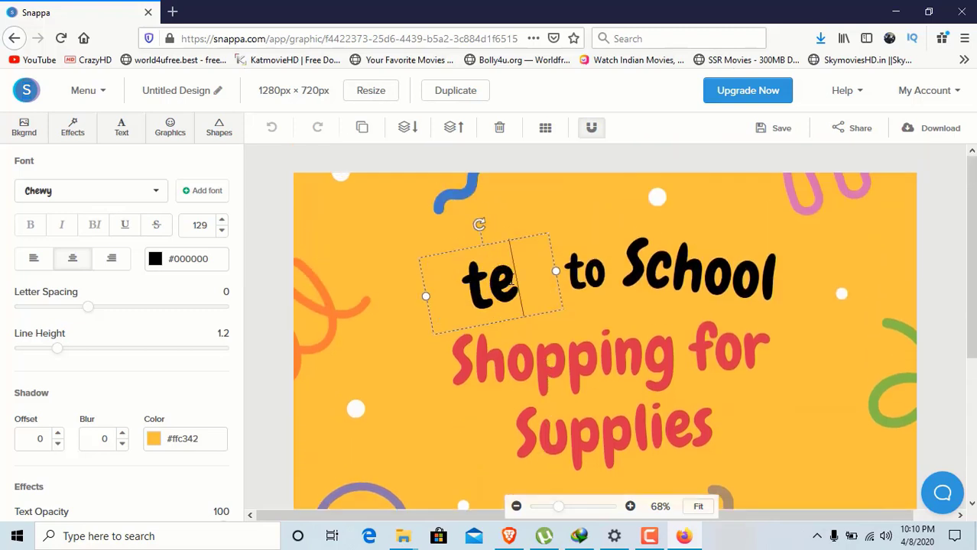
key("BackSpace")
key("BackSpace")
key("BackSpace")
key("BackSpace")
key("BackSpace")
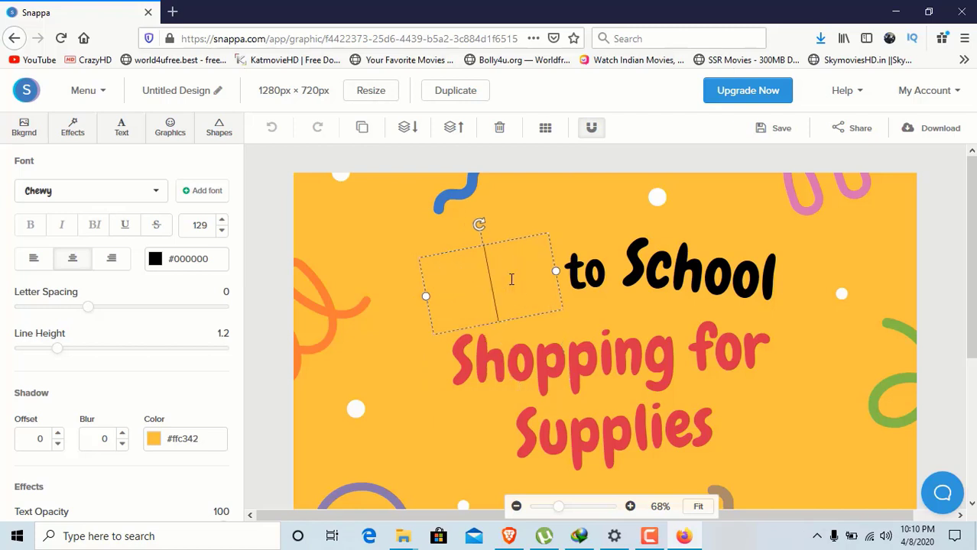
key("BackSpace")
Step: Enter "TEACH" in the emptied headline text box and widen the box to fit the word on one line
type("TEA")
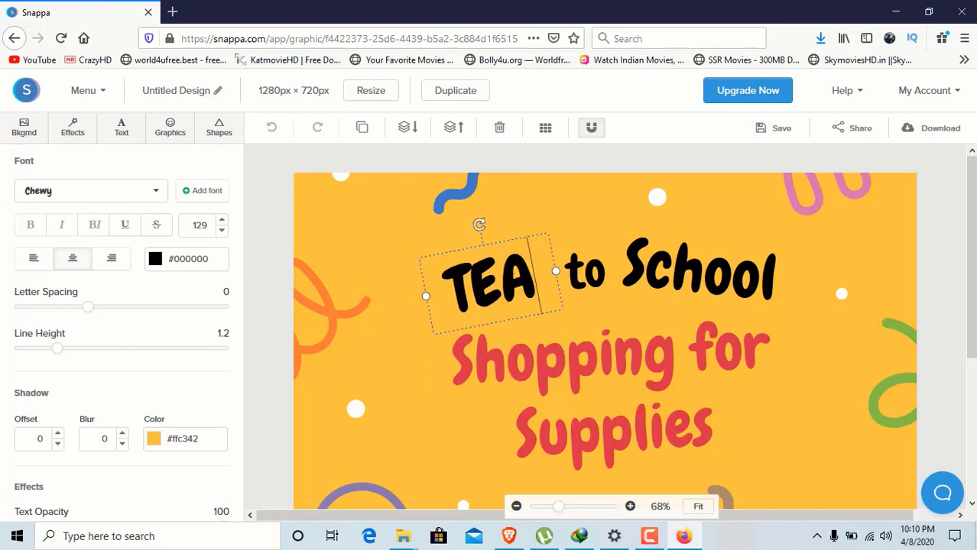
type("C")
key("Return")
type("H")
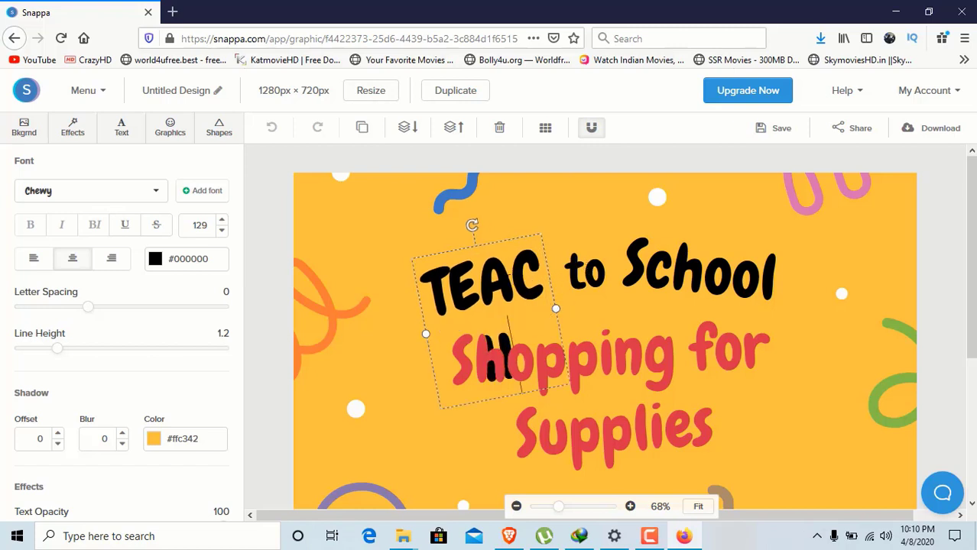
left_click_drag(559, 308, 597, 303)
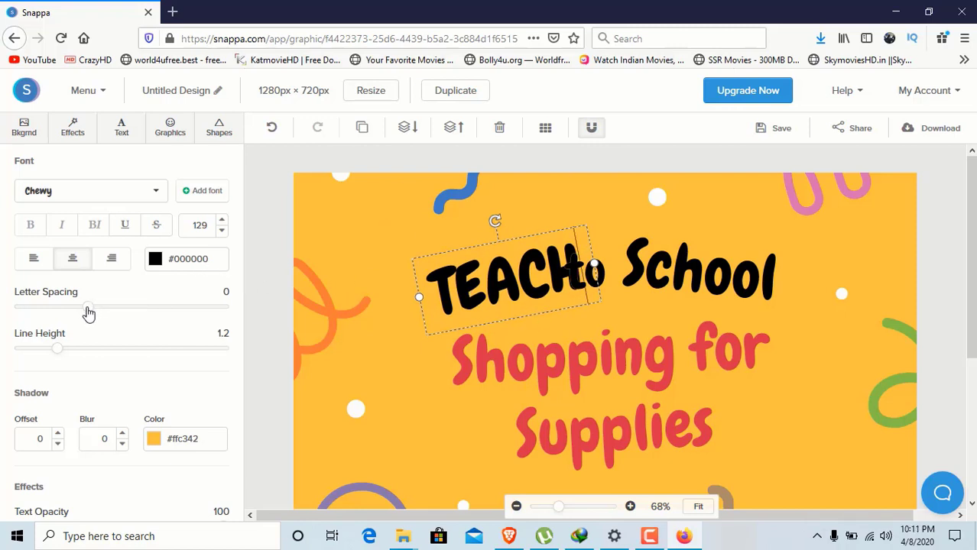
Step: Set the letter spacing of "TEACH" to 1 and its line height to 1
mouse_move(87, 309)
left_mouse_down()
mouse_move(61, 321)
mouse_move(94, 321)
left_mouse_up()
mouse_move(57, 357)
left_mouse_down()
mouse_move(75, 355)
mouse_move(20, 355)
mouse_move(40, 355)
left_mouse_up()
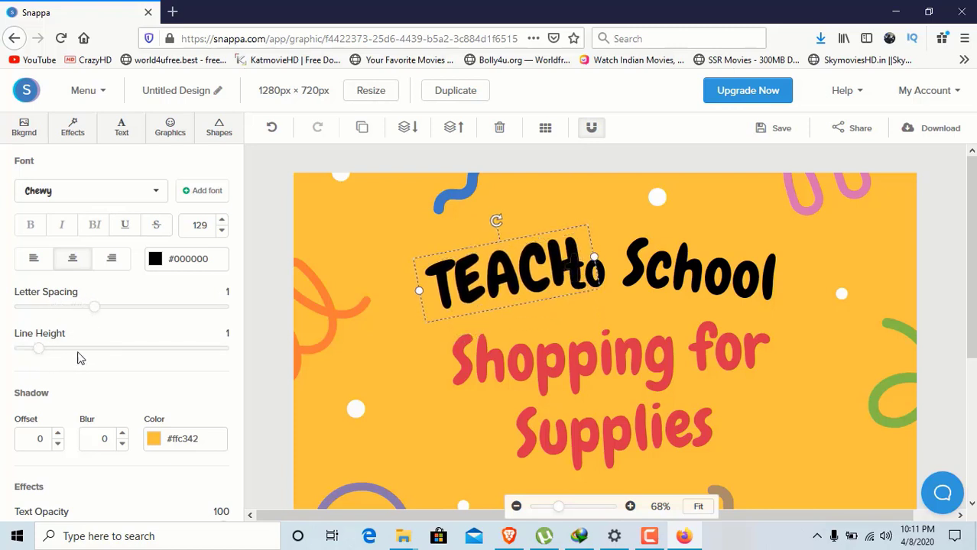
Step: Reduce the font size of the headline word "TEACH" to 105
left_click(220, 231)
left_click(220, 230)
left_click(220, 231)
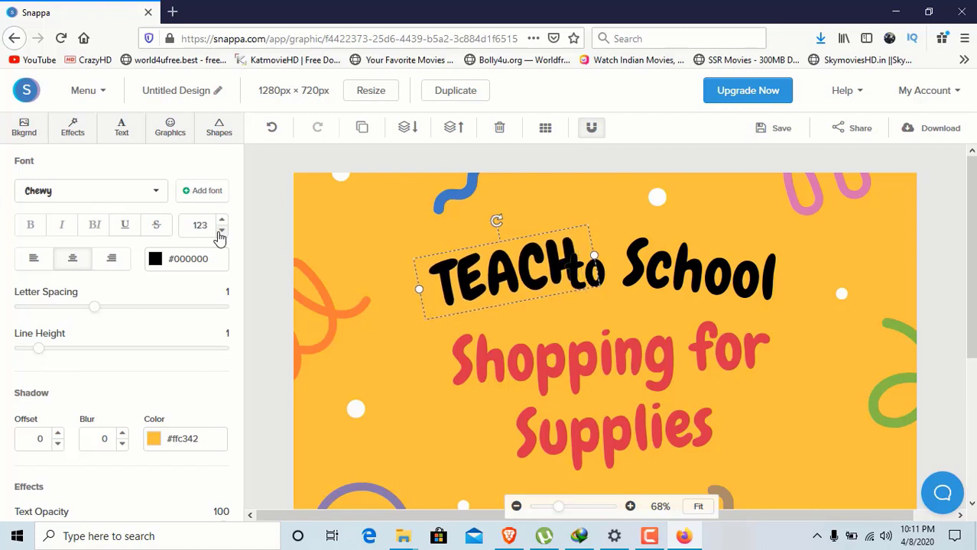
left_click(220, 231)
left_click(220, 231)
left_click(220, 231)
left_click(220, 231)
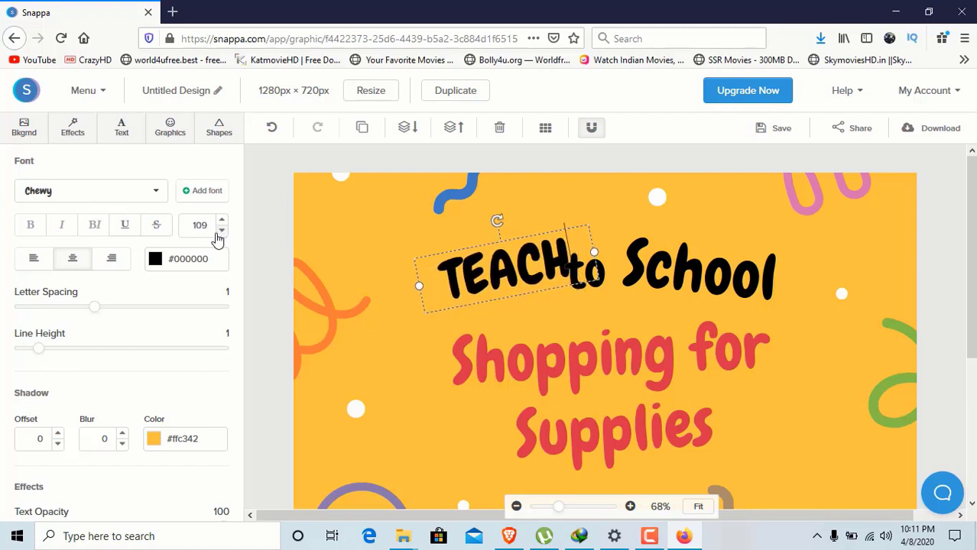
left_click(220, 231)
left_click(218, 230)
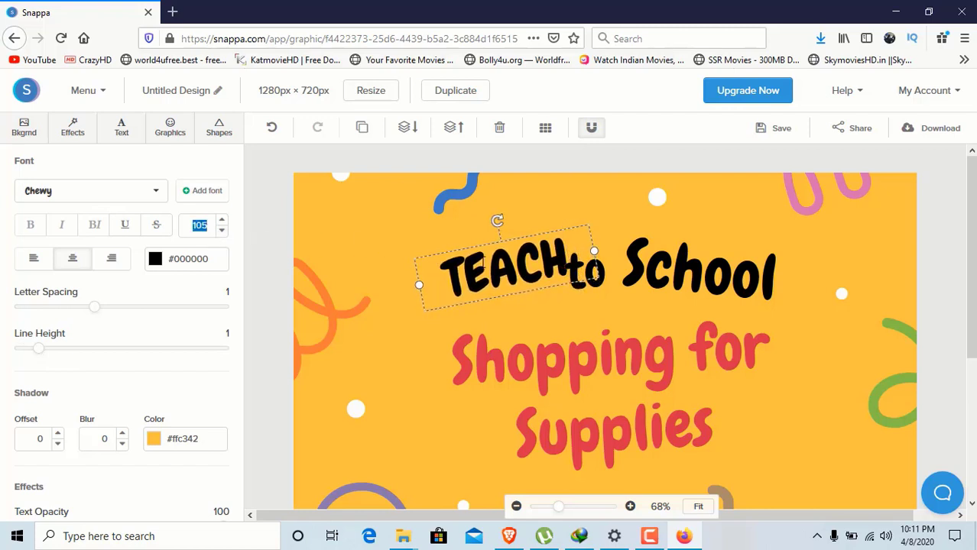
Step: Move "TEACH" slightly left and down so it no longer overlaps the word "to"
left_click_drag(484, 262, 441, 278)
left_click(520, 341)
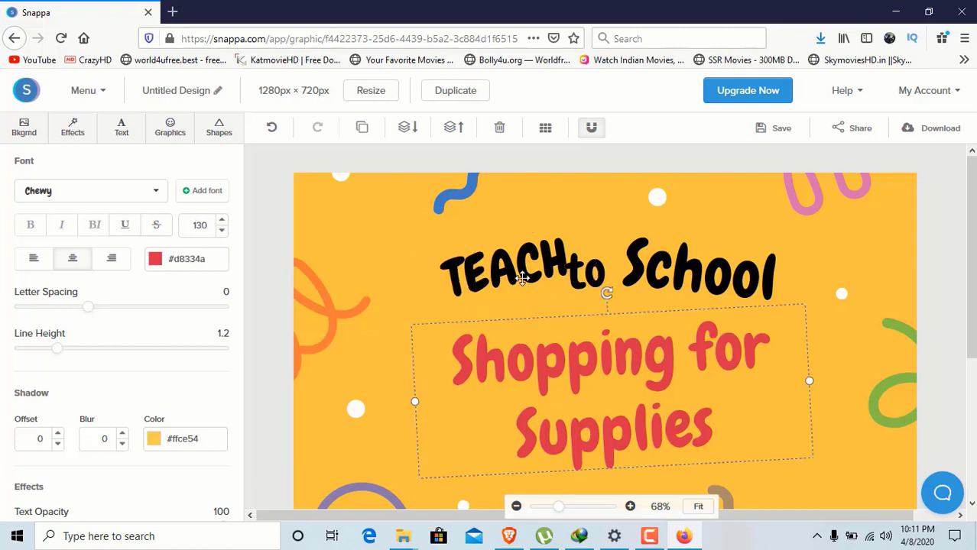
left_click_drag(522, 278, 499, 298)
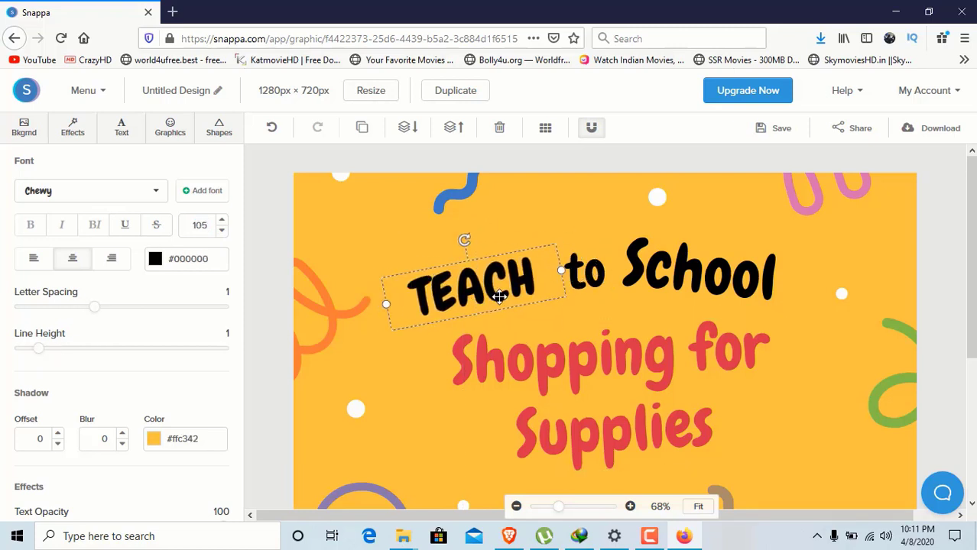
Step: Delete the small word "to" between "TEACH" and "School"
left_click(591, 276)
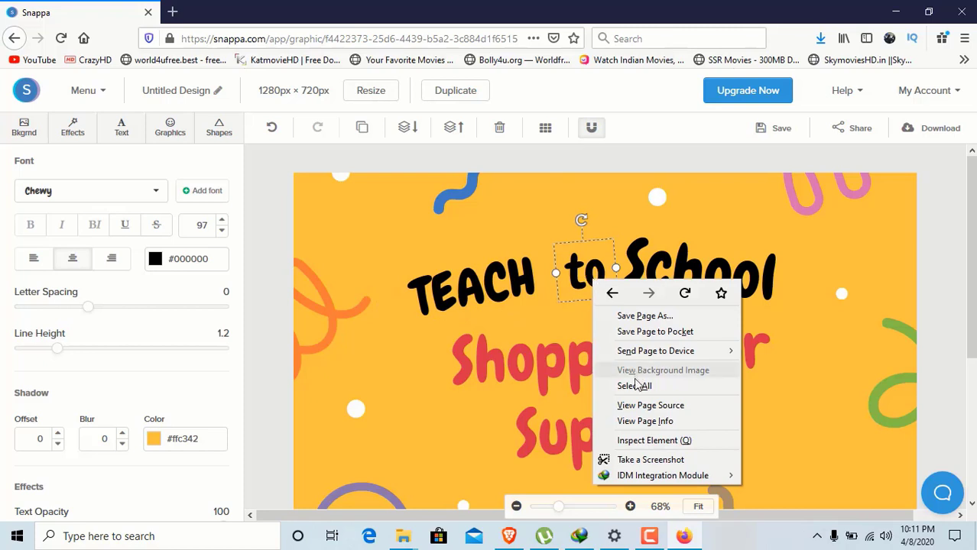
left_click(595, 253)
right_click(594, 253)
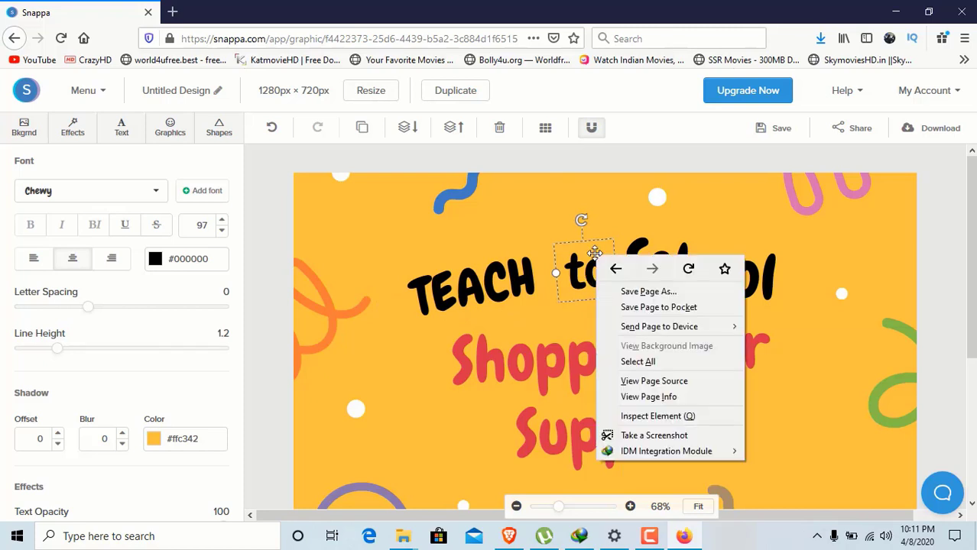
left_click(580, 260)
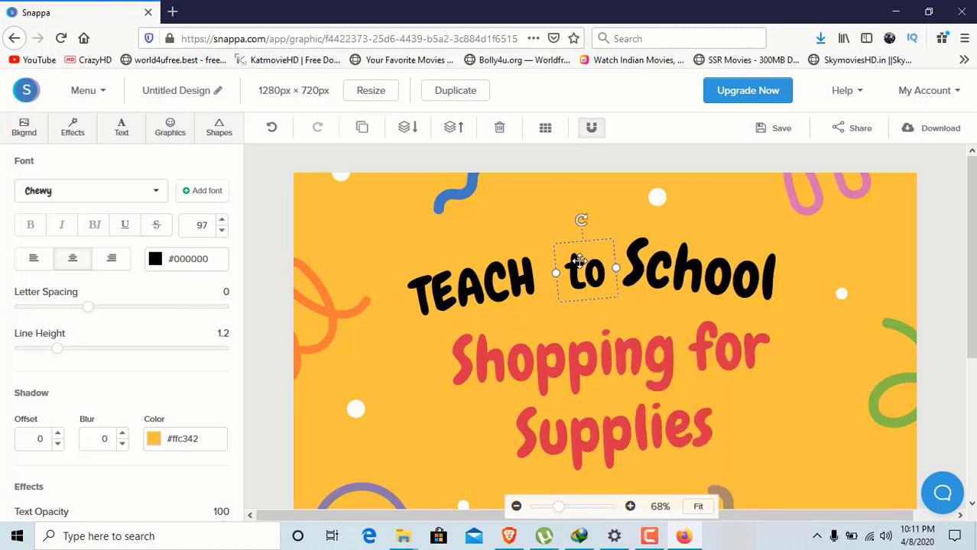
key("Delete")
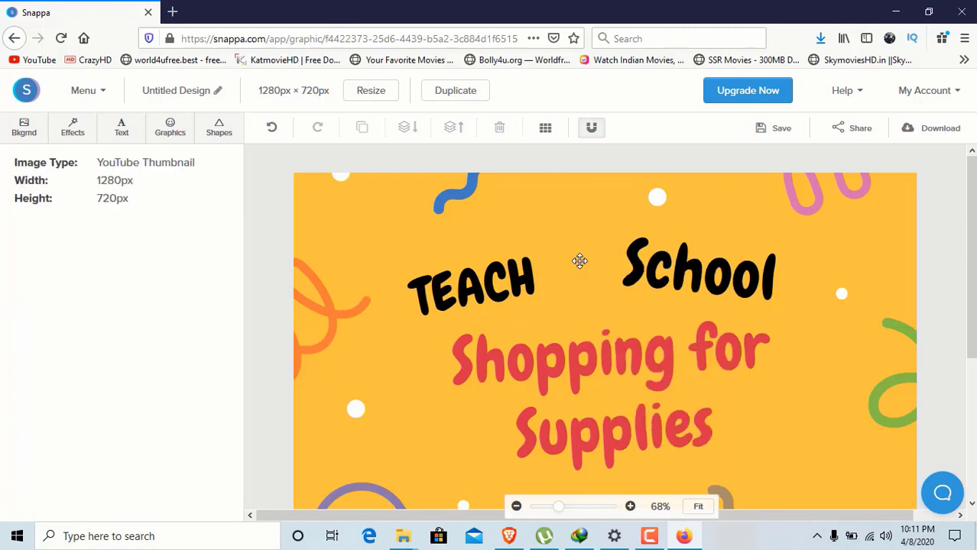
Step: Replace the headline word "School" with "QUICK"
left_click(680, 269)
double_click(683, 281)
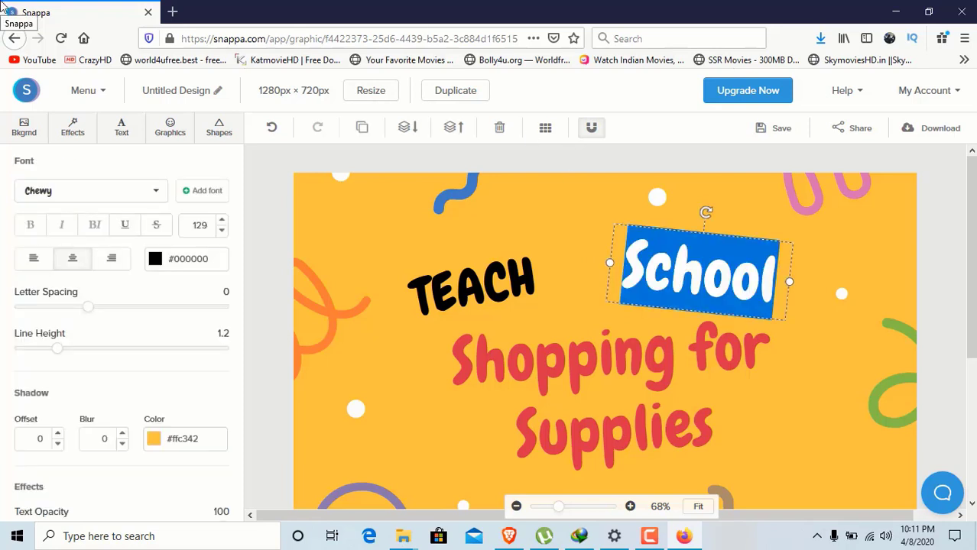
type("QUIC")
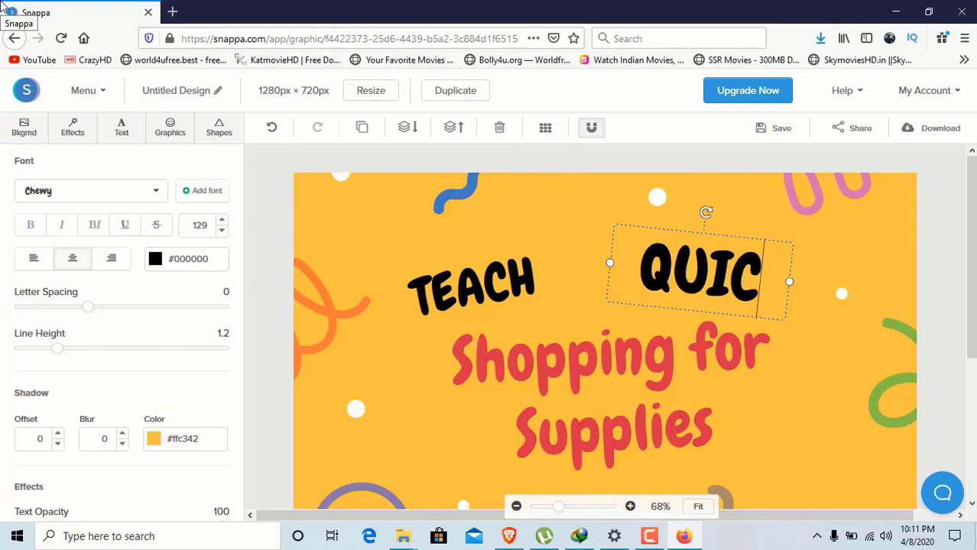
type("K")
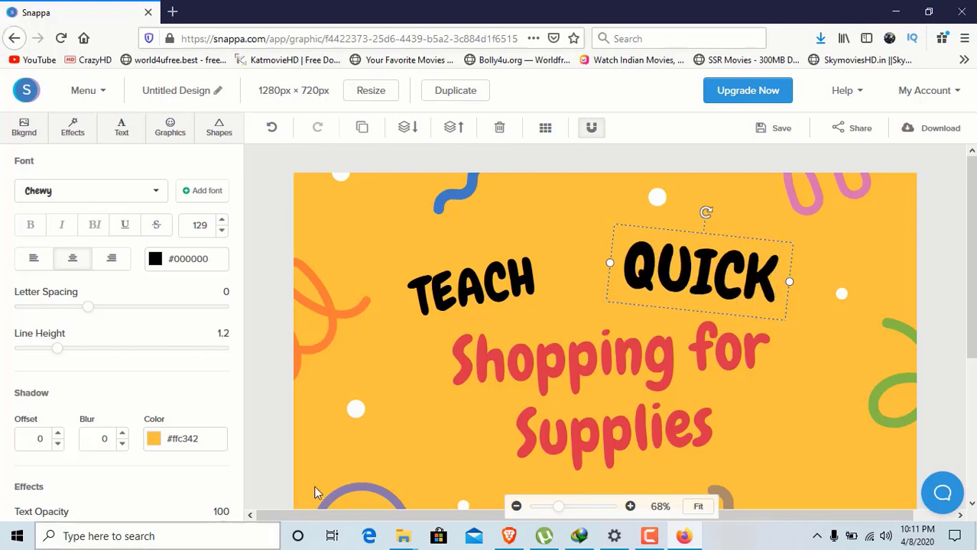
Step: Check the font size of "TEACH" and try to enter a matching size for "QUICK"
left_click(502, 289)
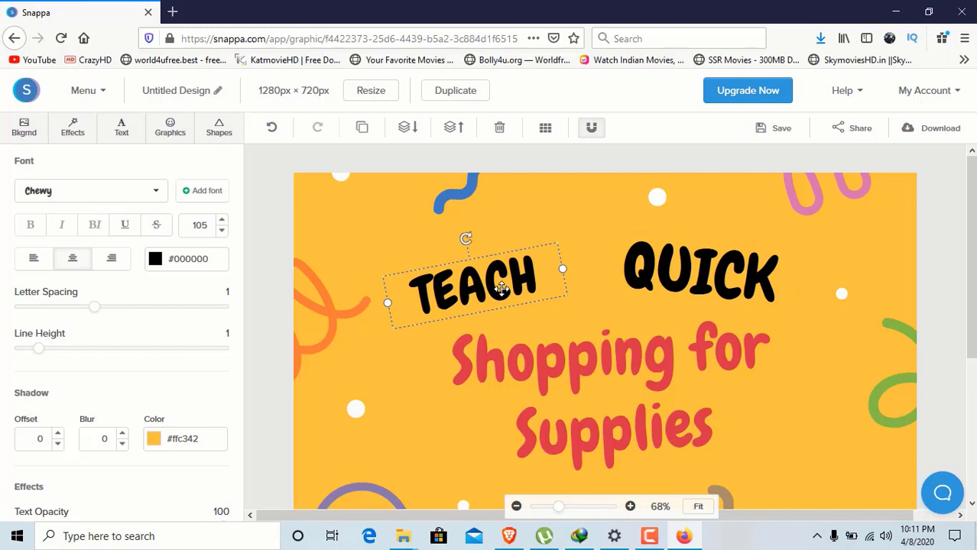
left_click(736, 288)
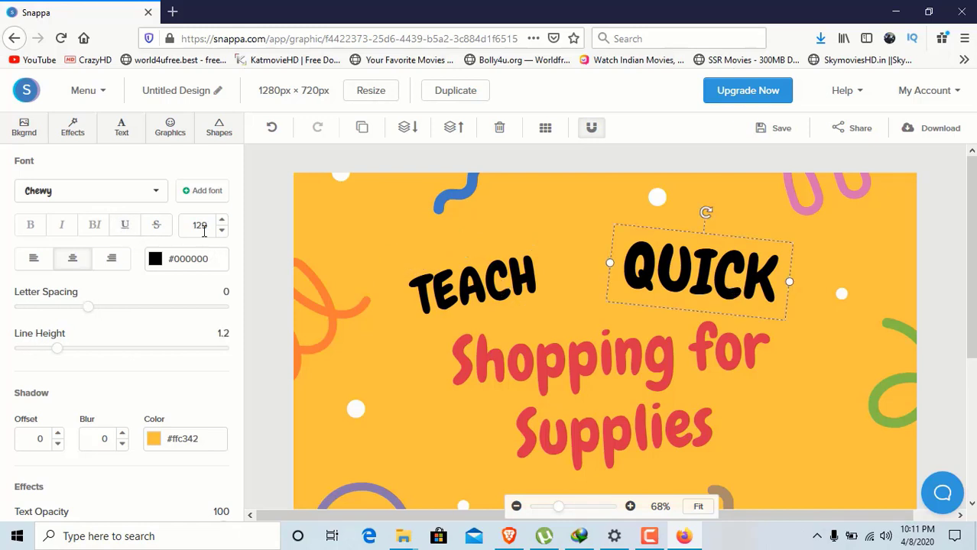
left_click(465, 292)
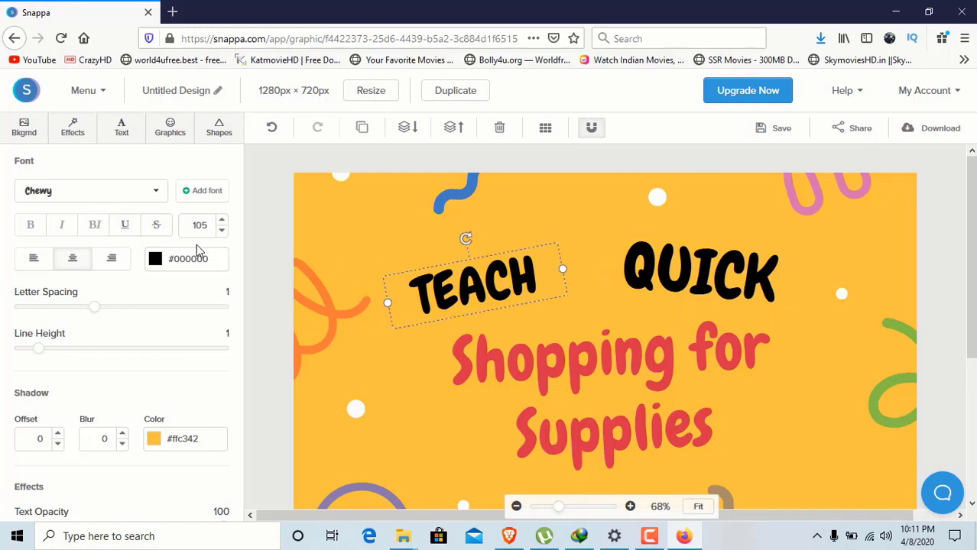
left_click(735, 273)
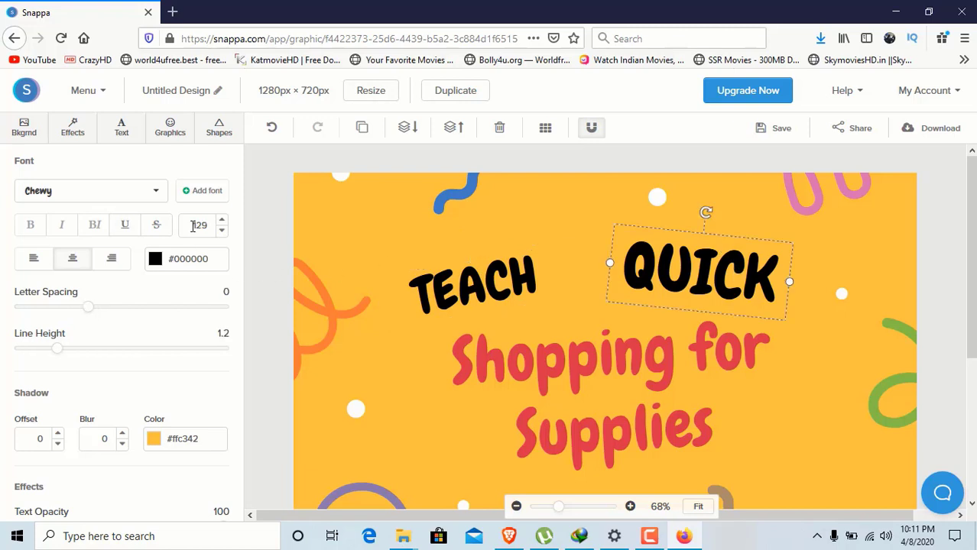
type("1")
double_click(690, 273)
left_click(199, 228)
left_click_drag(208, 226, 191, 224)
type("1")
left_click(280, 385)
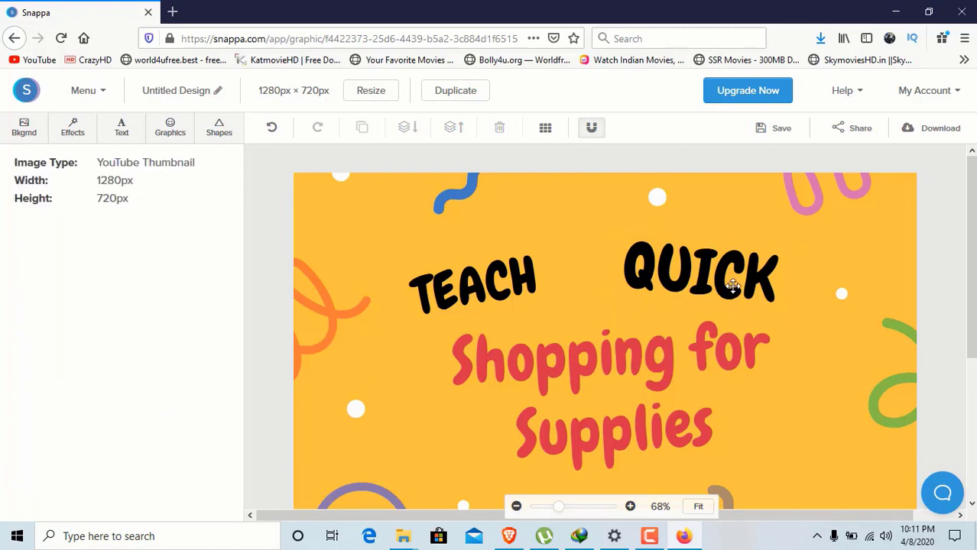
Step: Reduce the font size of "QUICK" to 105 to match "TEACH" and move the word down and closer to it
left_click(733, 285)
left_click(222, 230)
left_click(221, 231)
left_click(222, 230)
left_click(221, 230)
left_click(221, 230)
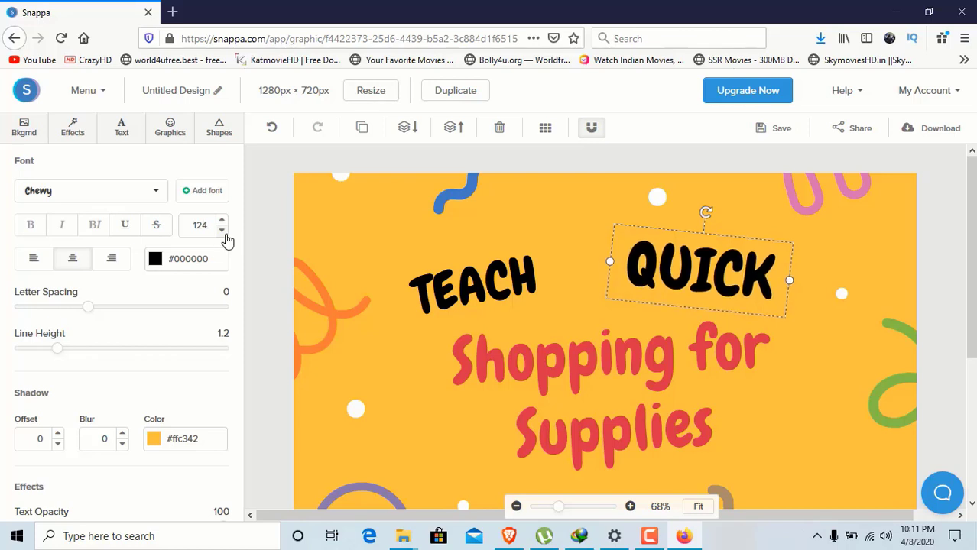
double_click(221, 231)
left_click(221, 230)
double_click(221, 230)
left_click(221, 230)
double_click(222, 230)
left_click(221, 230)
double_click(222, 230)
left_click(222, 230)
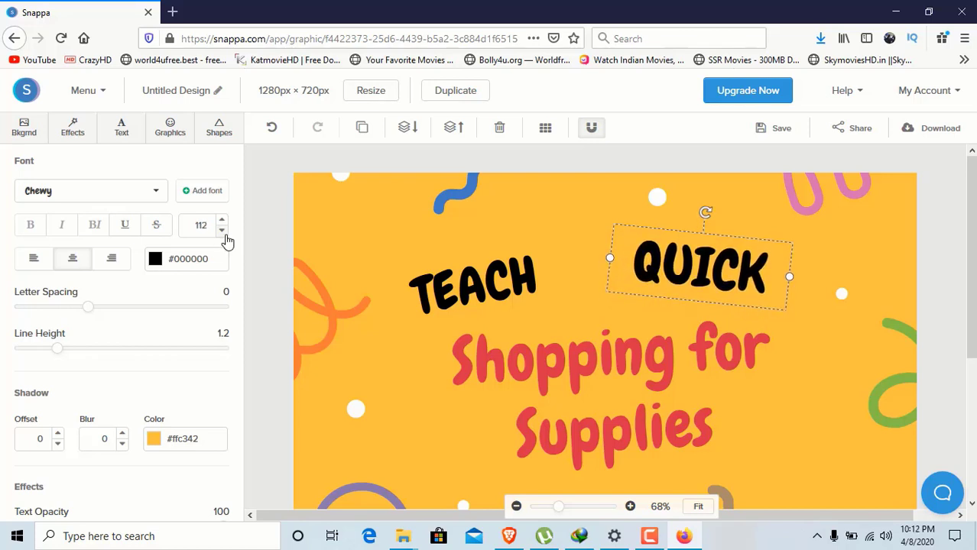
double_click(222, 230)
double_click(221, 230)
left_click(222, 230)
double_click(222, 230)
left_click(222, 230)
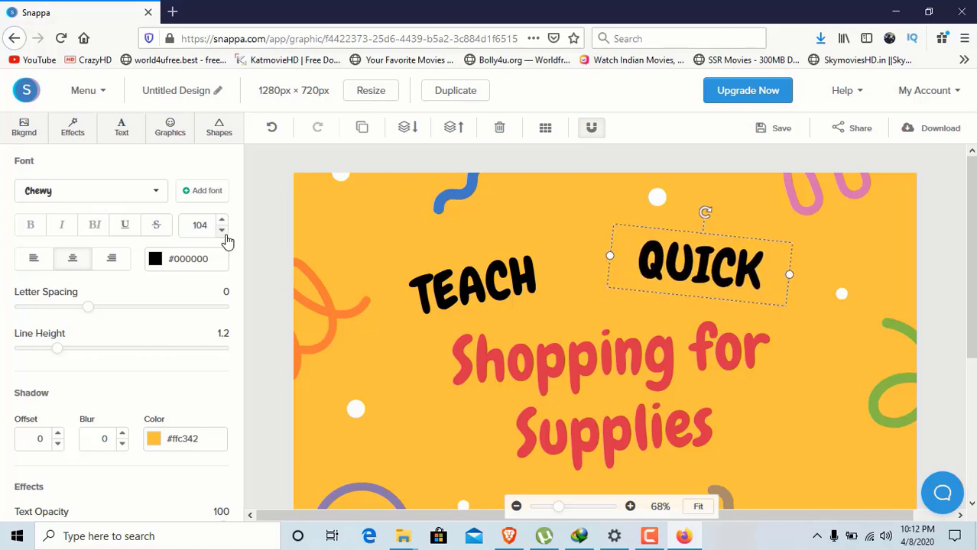
left_click(222, 220)
left_click_drag(705, 277, 671, 294)
Step: Replace the red text "Shopping for Supplies" with "HOW TO MAKE THUMBNAIL, CHANNEL ART"
left_click(663, 370)
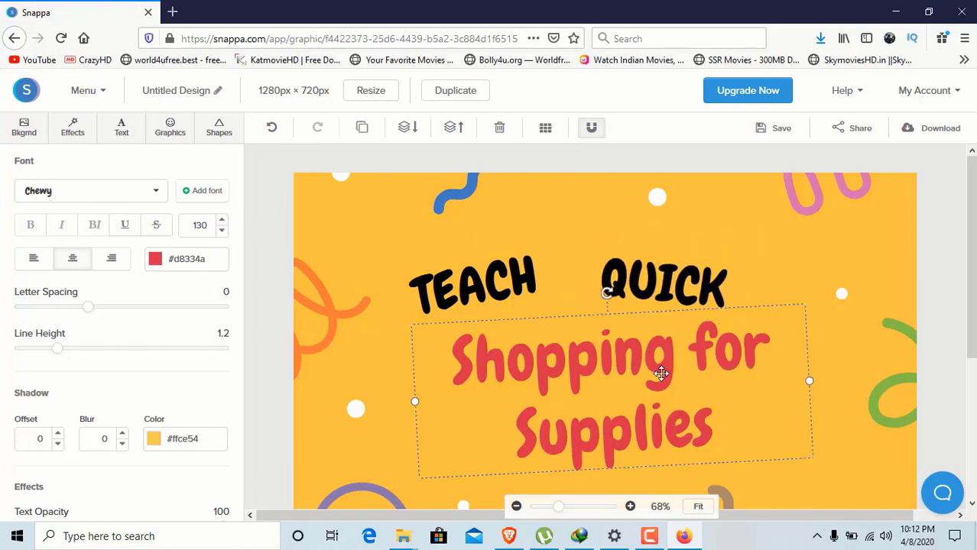
double_click(660, 373)
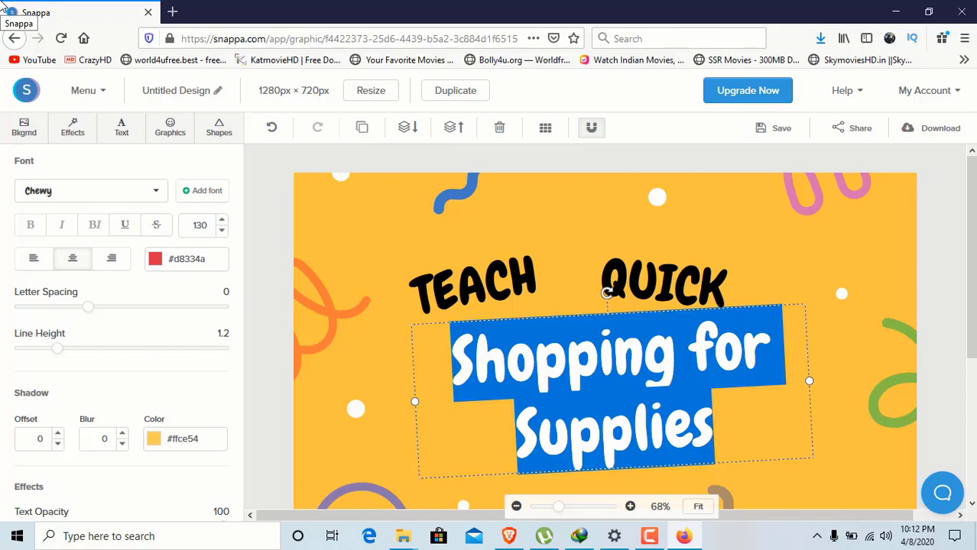
type("H")
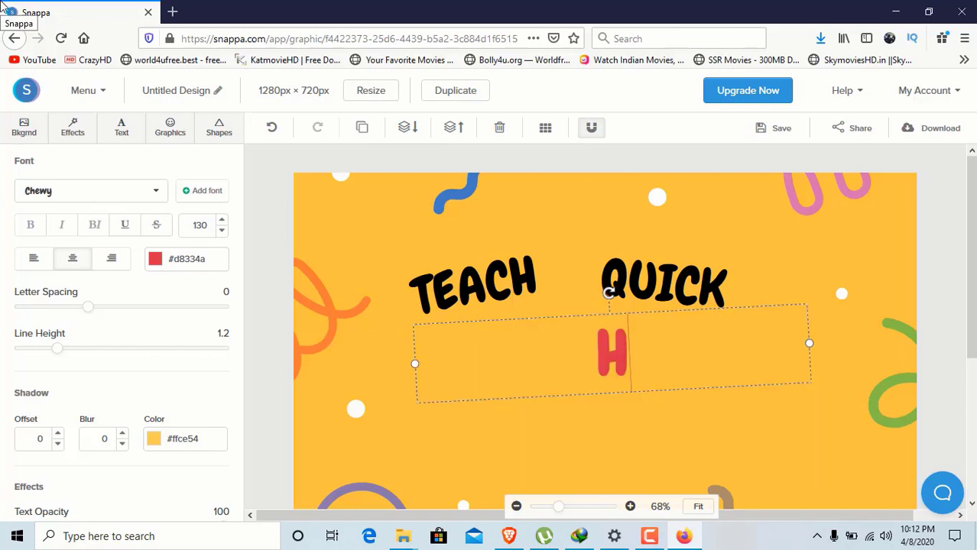
type("OW T")
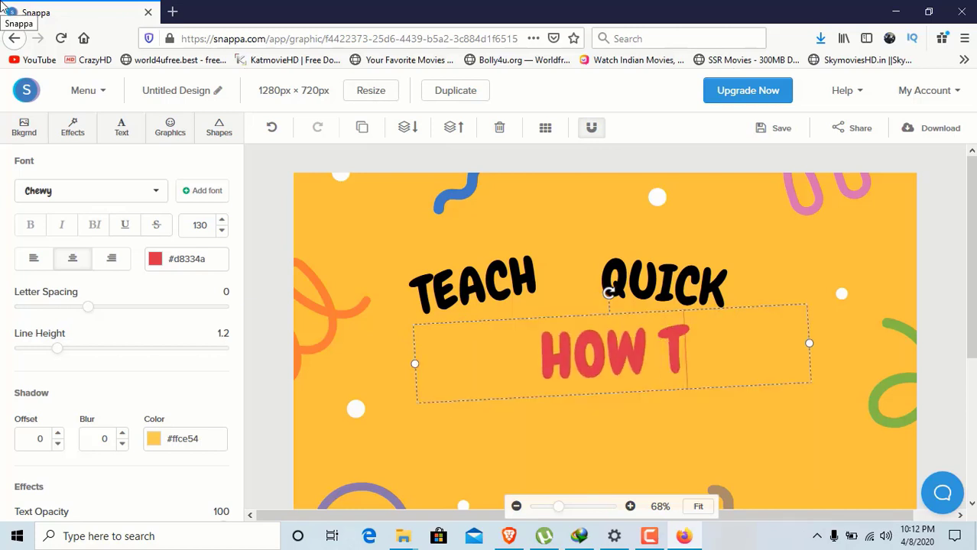
type("O MAKE")
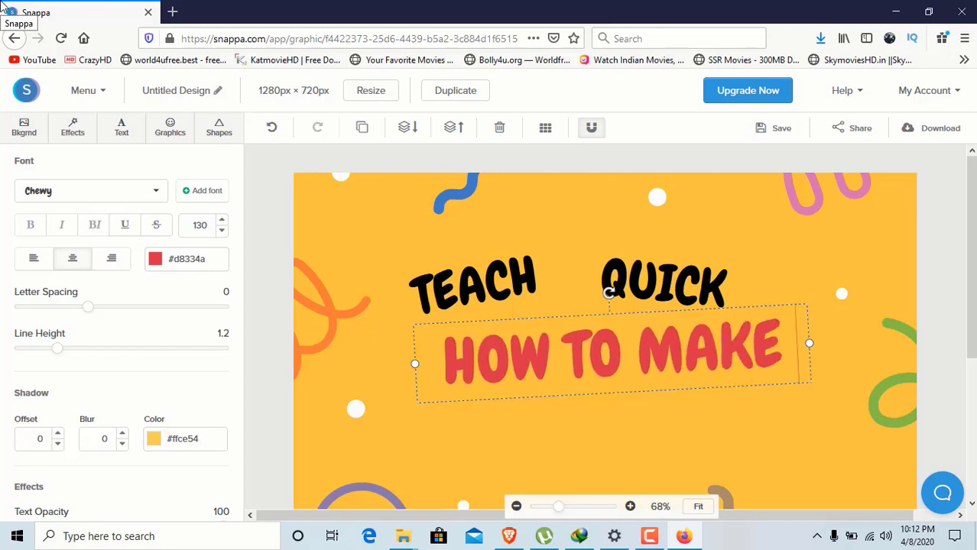
type(" THY")
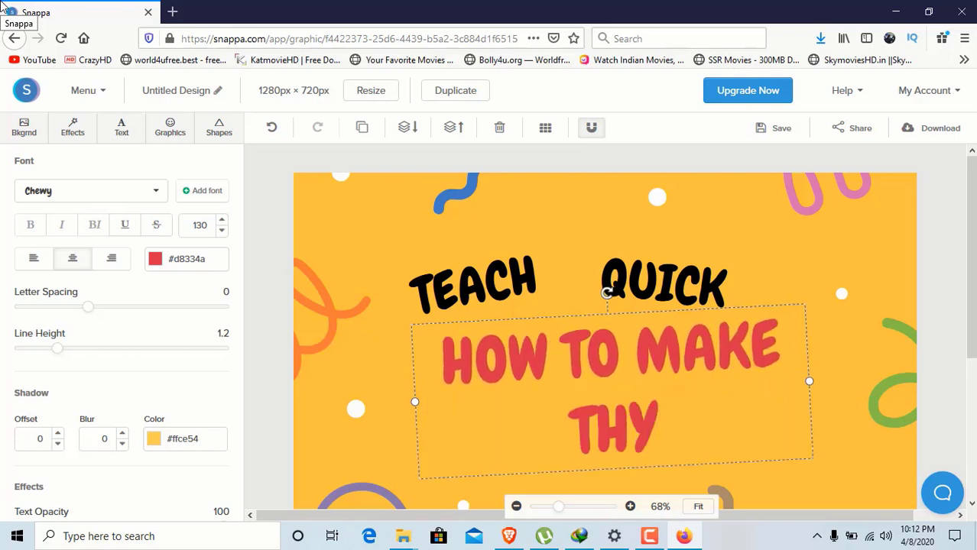
key("BackSpace")
type("U")
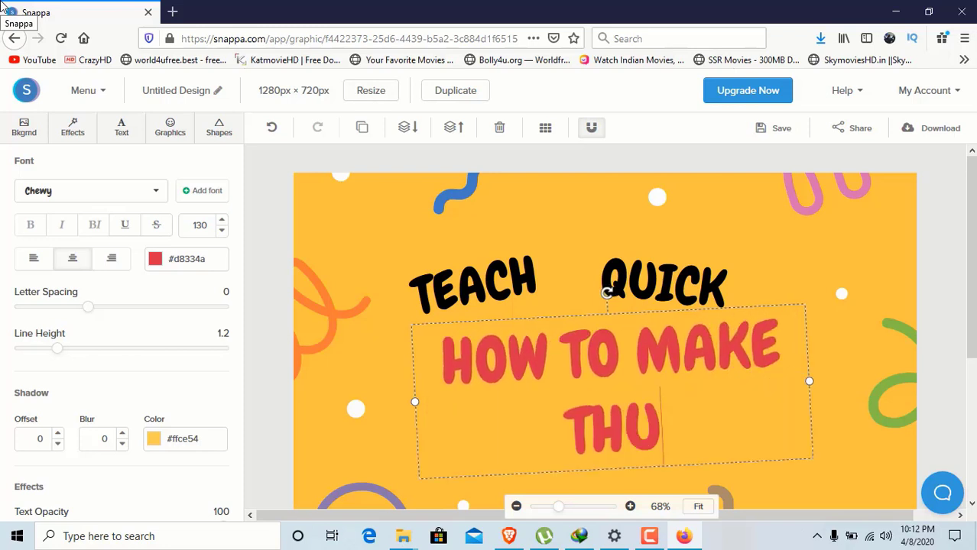
type("MBNAIL")
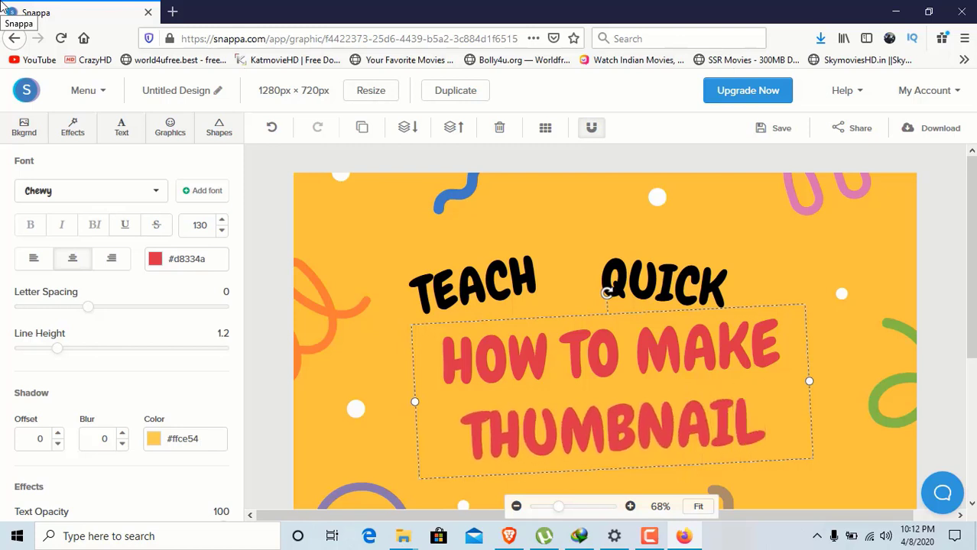
type(", CH")
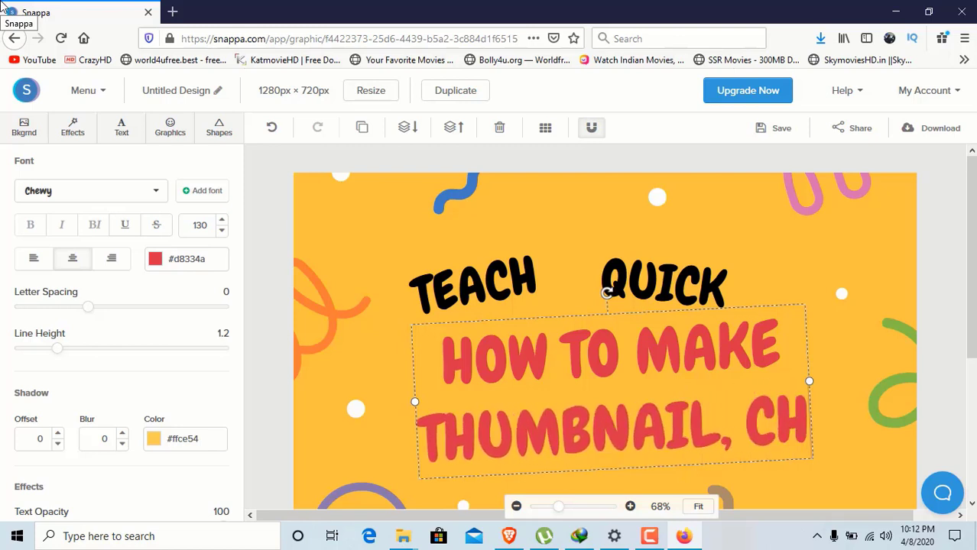
type("AN")
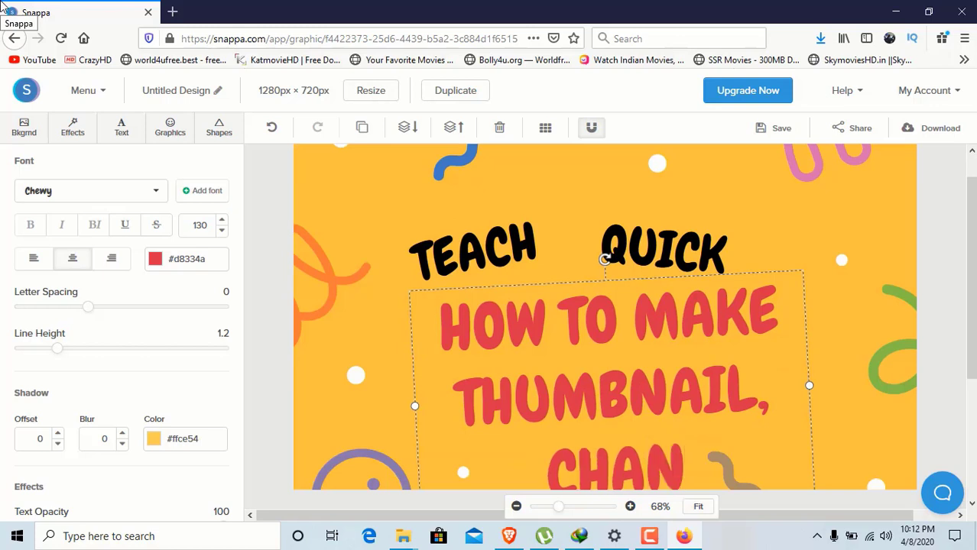
type("NEL ART")
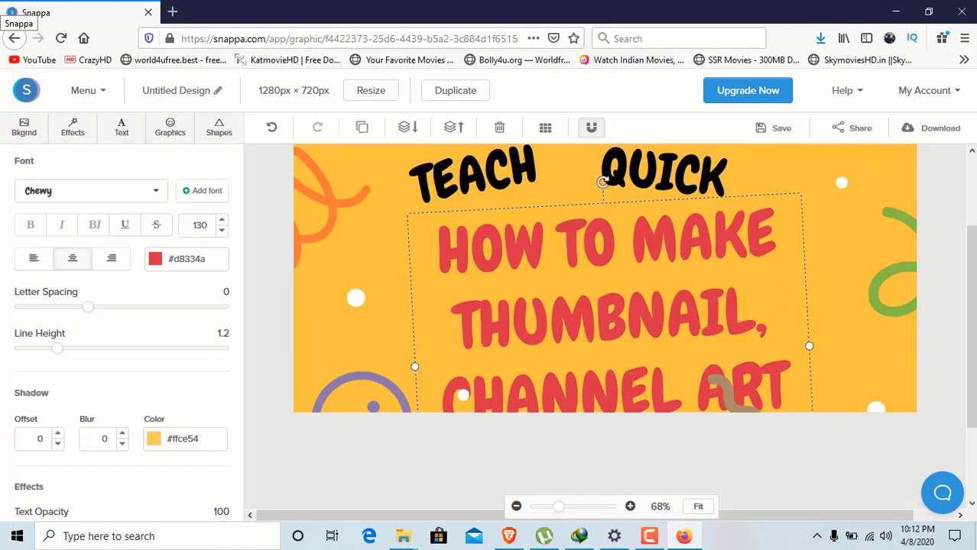
Step: Reduce the font size of the whole red tutorial text to 90
scroll(279, 328, "up", 3)
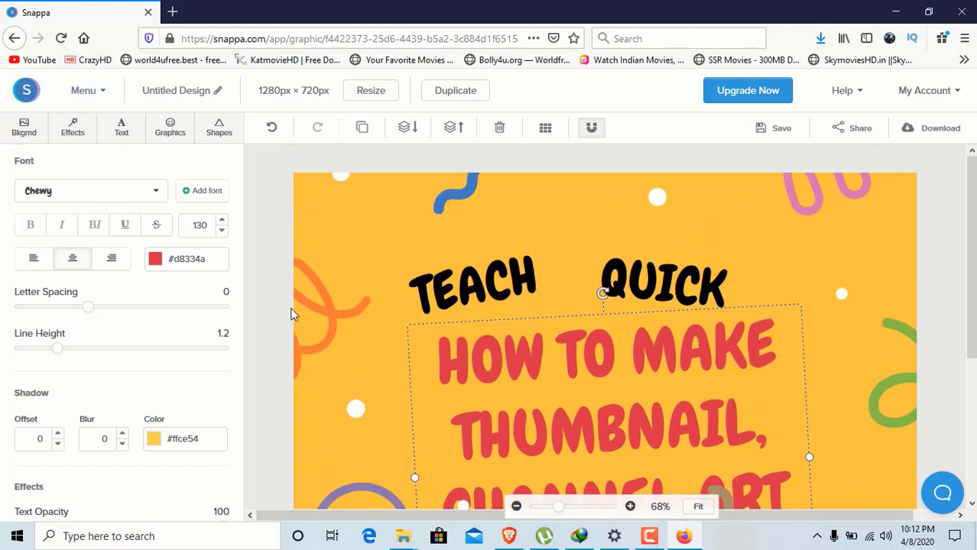
double_click(464, 373)
left_click_drag(446, 360, 811, 542)
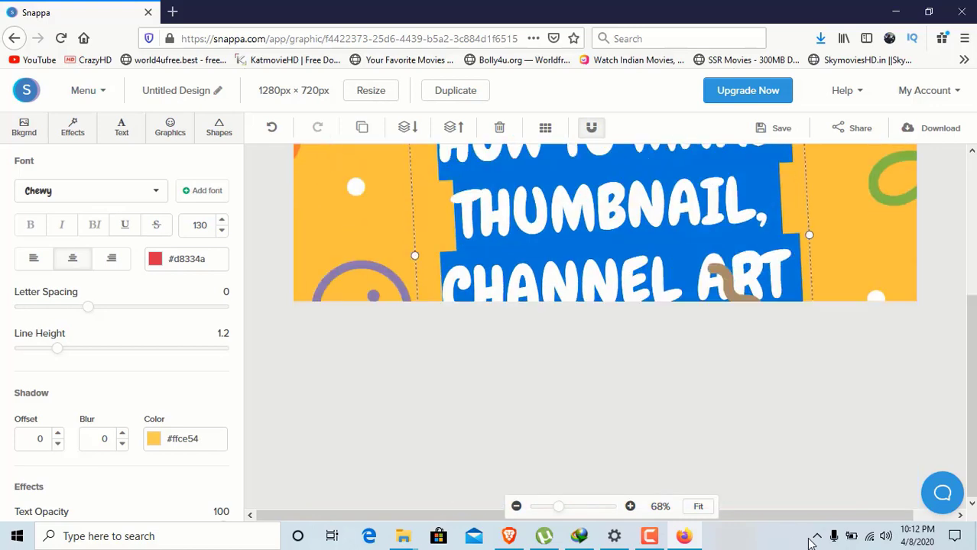
left_click(211, 224)
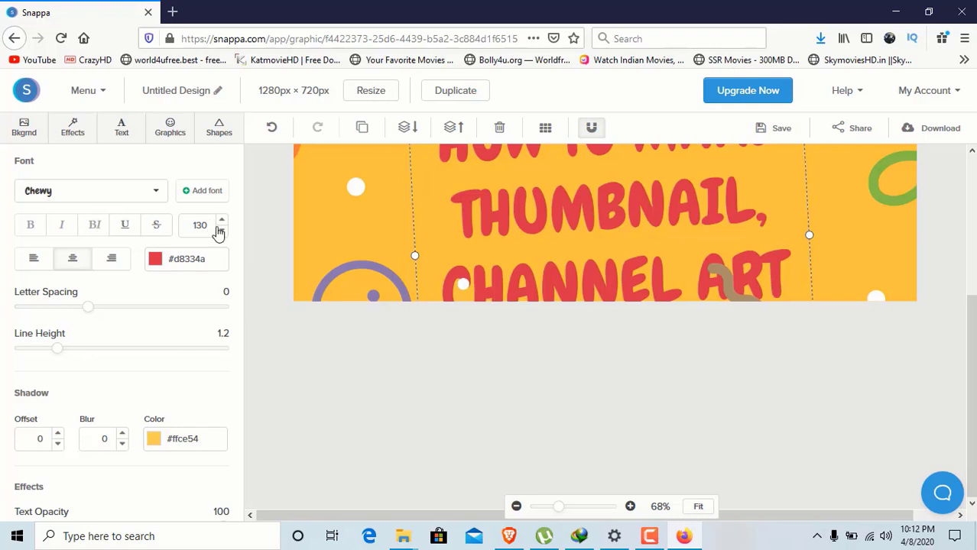
left_click(221, 230)
double_click(520, 216)
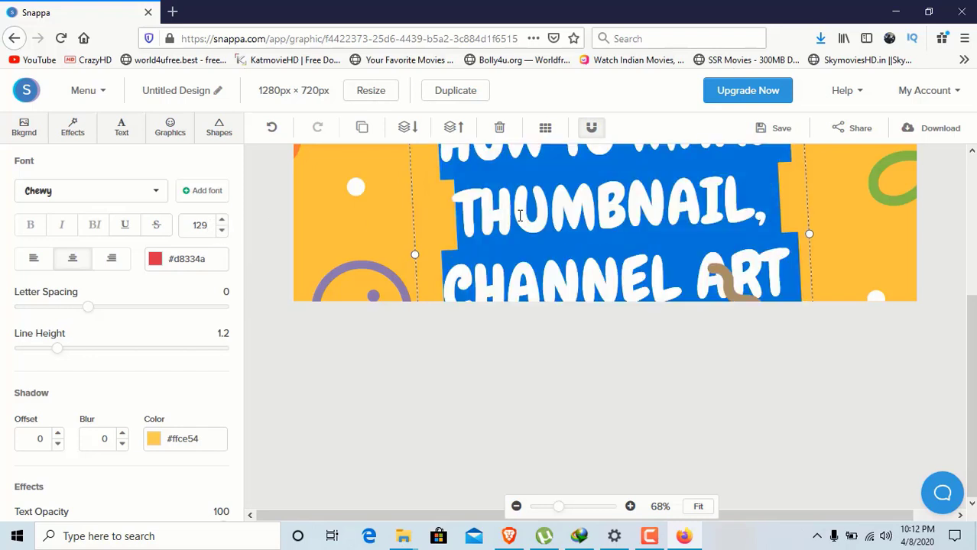
left_click(221, 231)
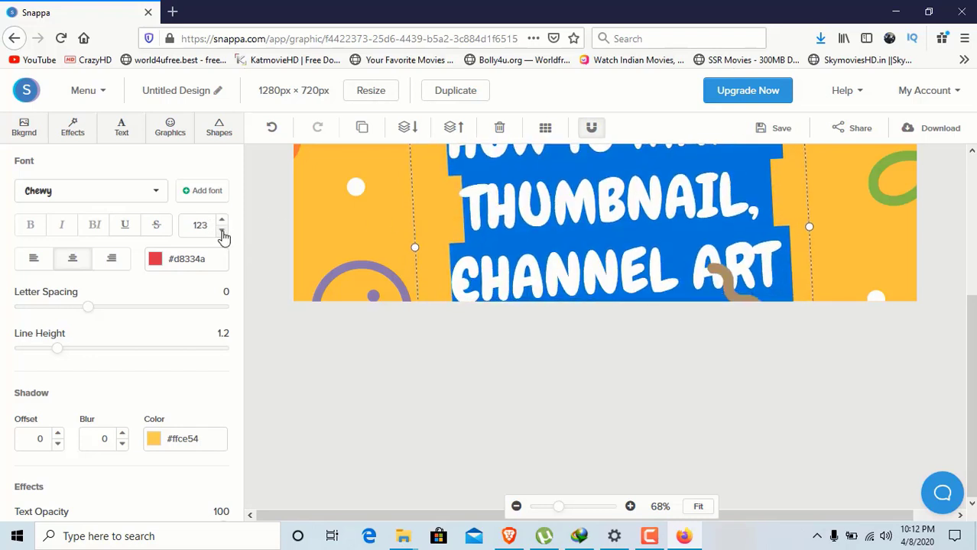
left_click(222, 232)
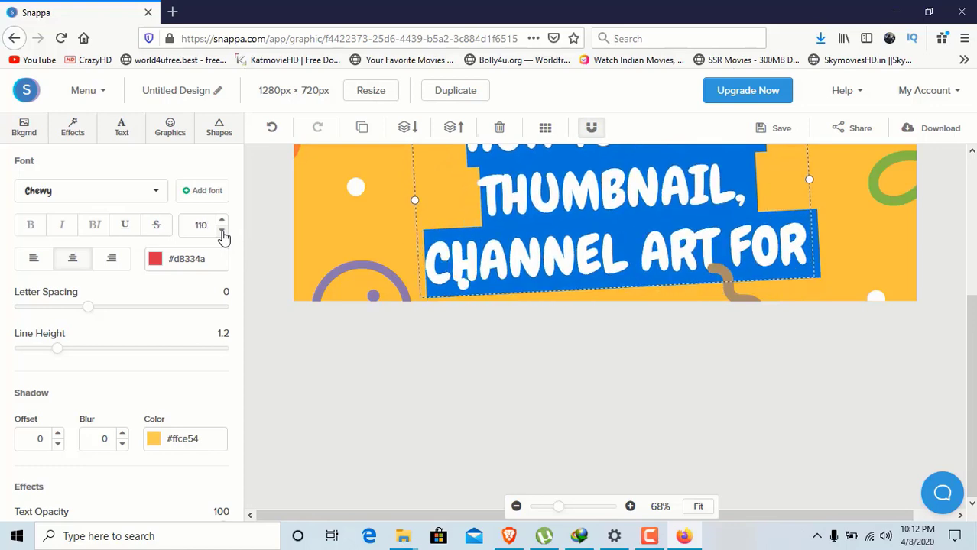
left_click(222, 231)
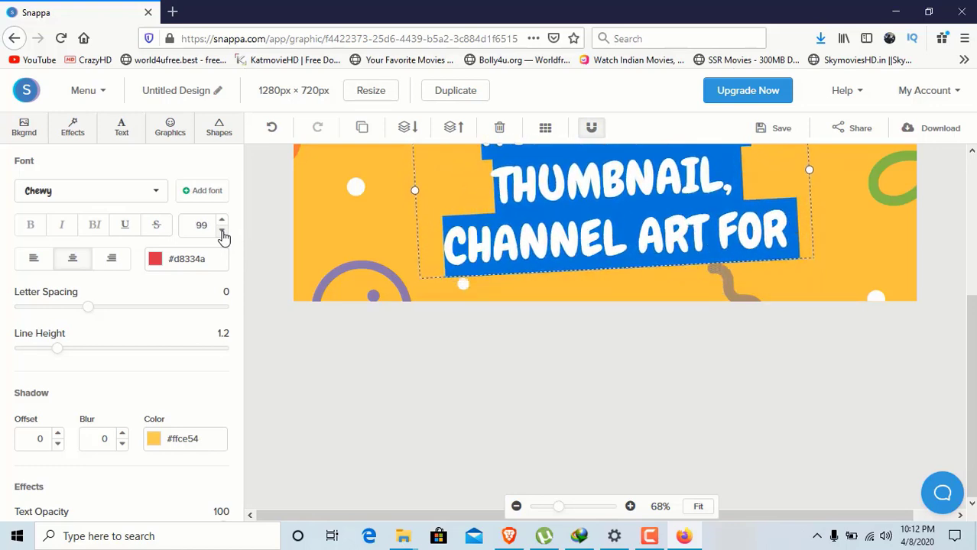
left_click(222, 231)
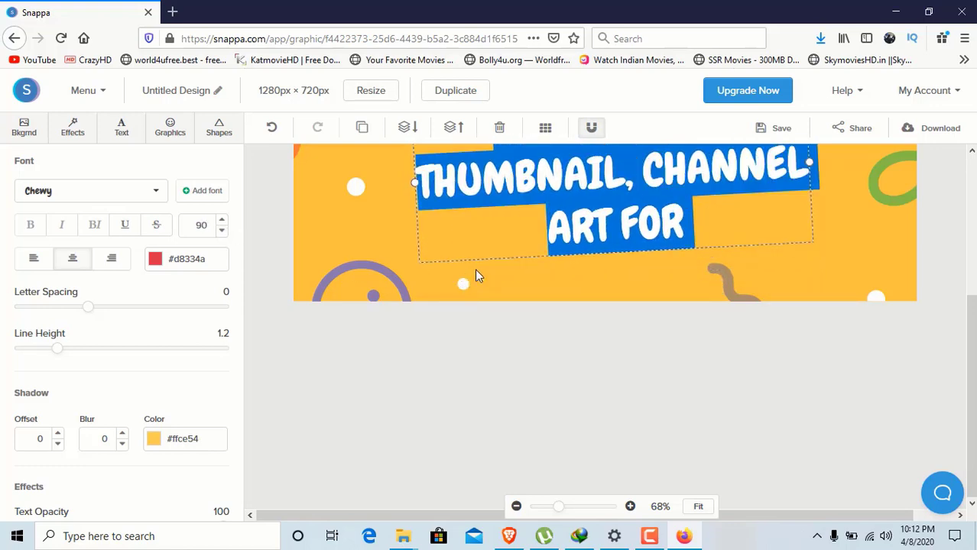
Step: Add "YOUR YOUTUBE CHANNEL" to the end of the red tutorial text
scroll(474, 272, "up", 2)
scroll(477, 273, "up", 1)
left_click(723, 395)
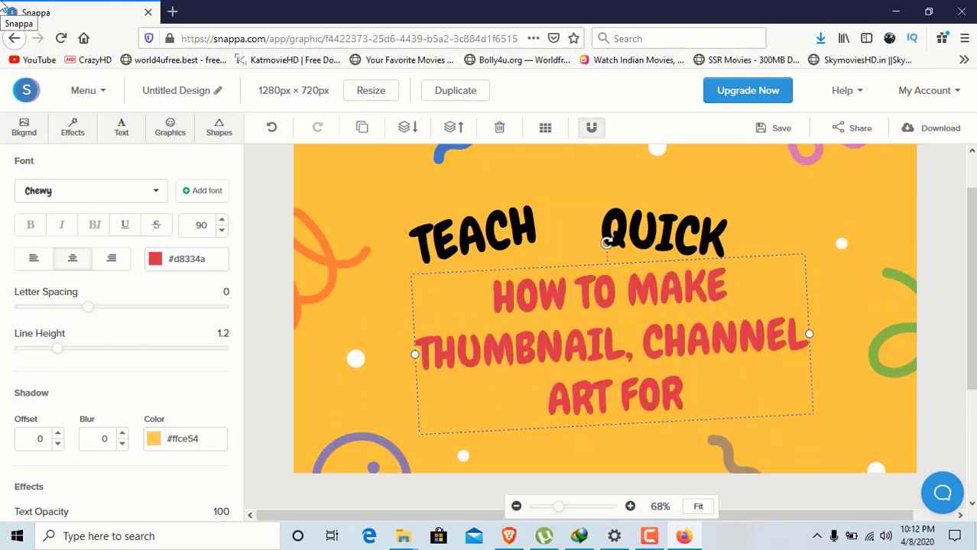
type("YOUR")
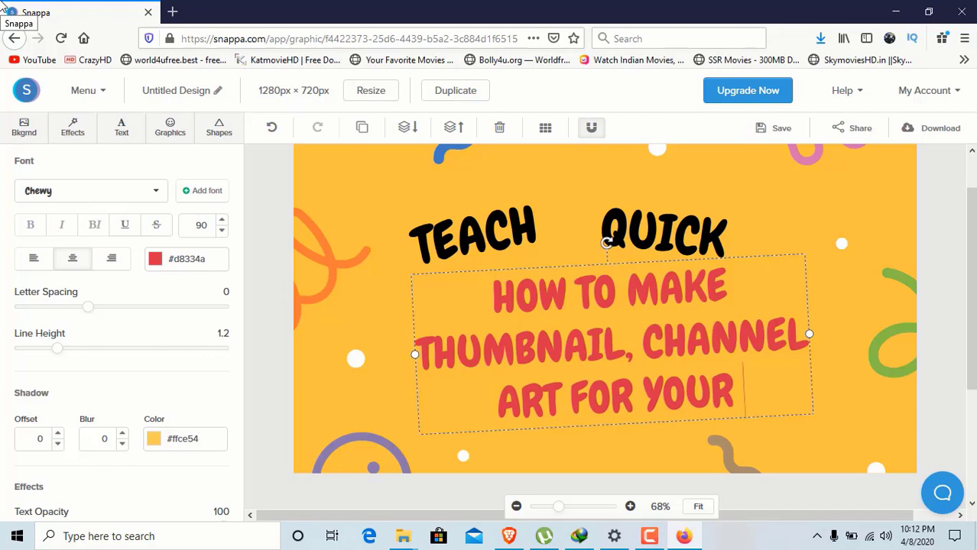
type(" YOUTUBE")
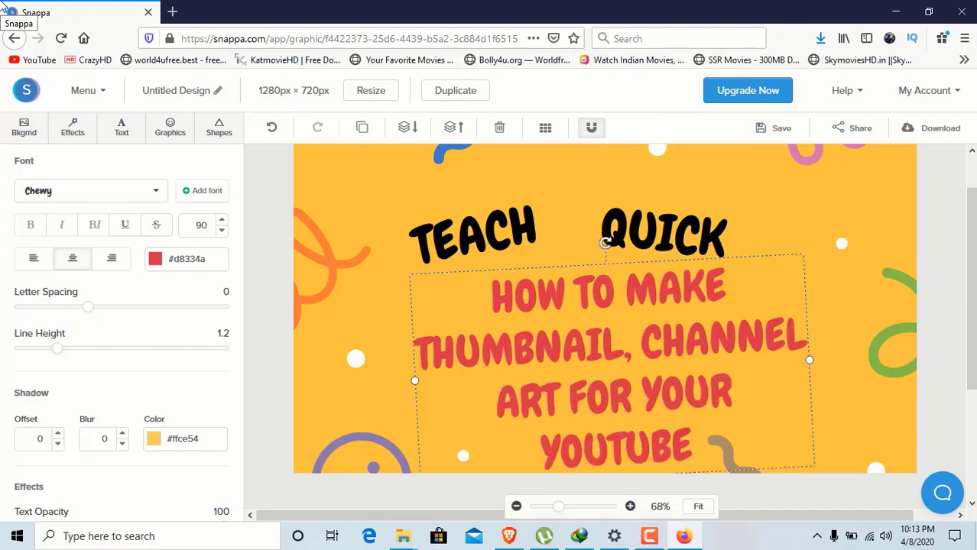
type(" CHANNEL")
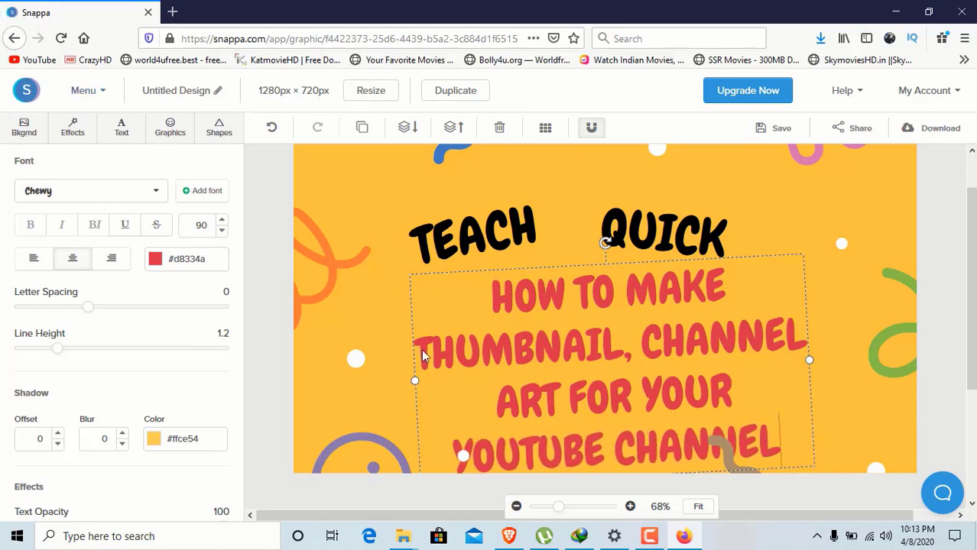
Step: Delete the brown squiggle graphic that overlaps the last line of the red text
left_click(731, 467)
right_click(731, 468)
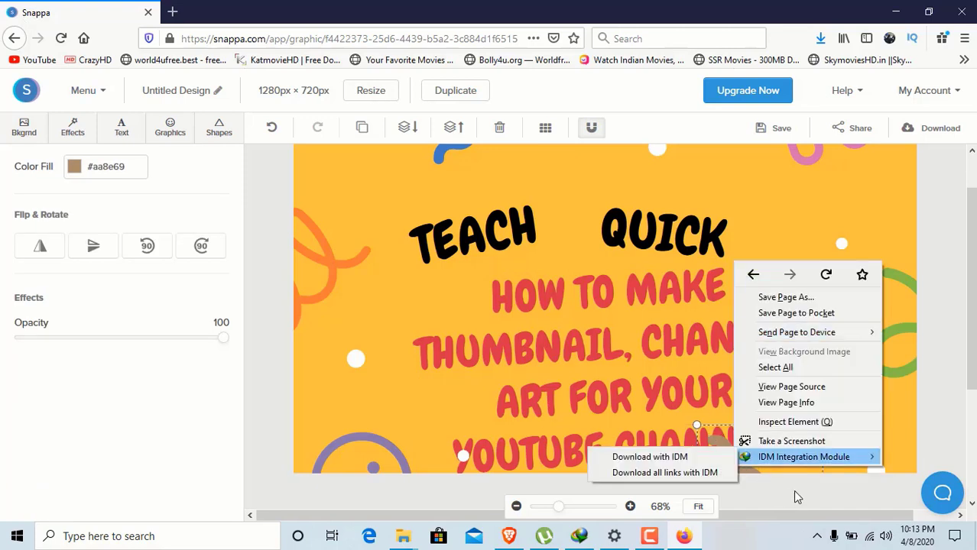
left_click(762, 491)
left_click(744, 468)
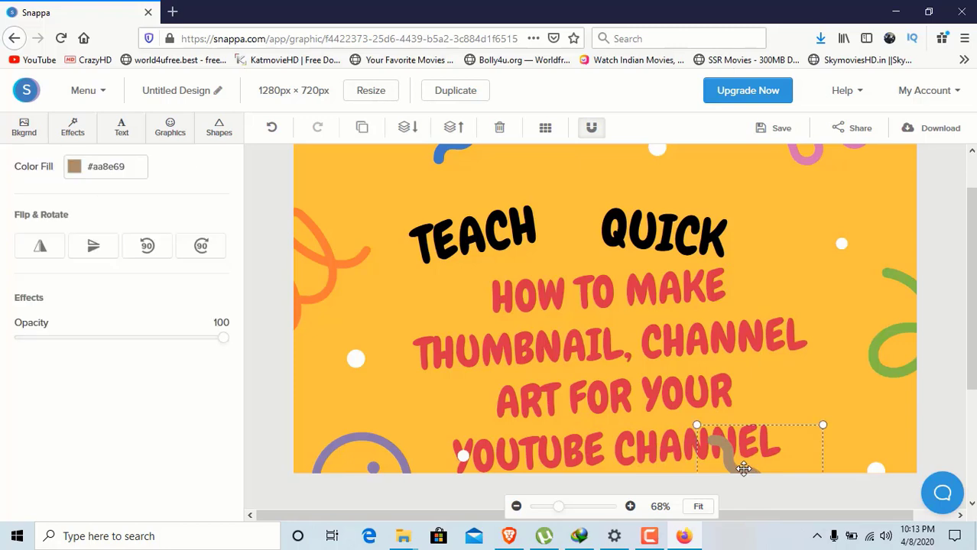
key("Delete")
Step: Move the headline words "TEACH" and "QUICK" up and shift the red text up beneath them
left_click(677, 327)
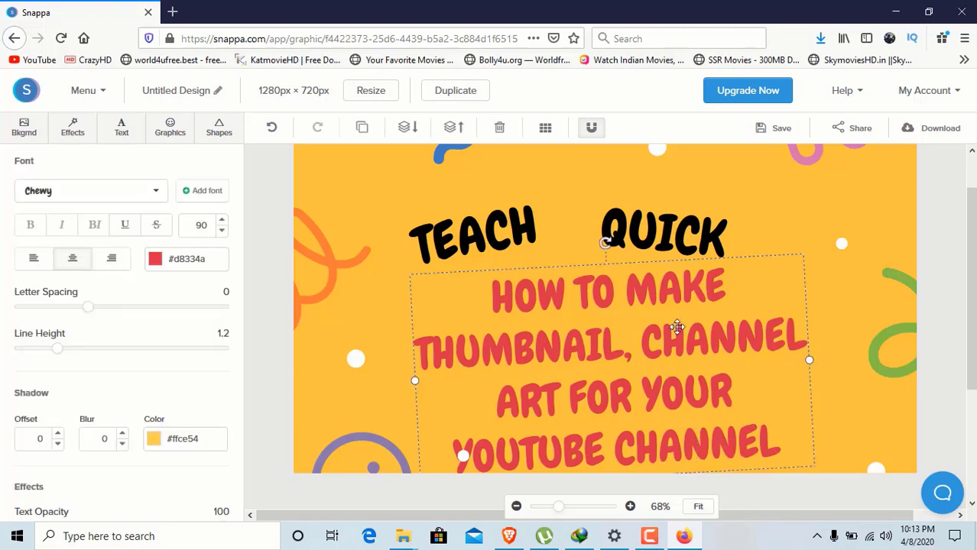
left_click_drag(661, 232, 678, 217)
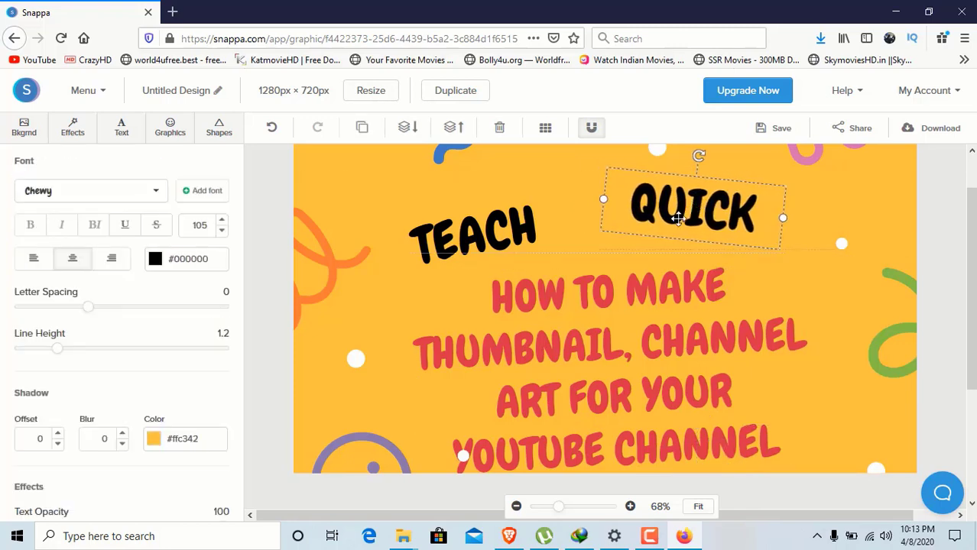
left_click_drag(508, 237, 503, 216)
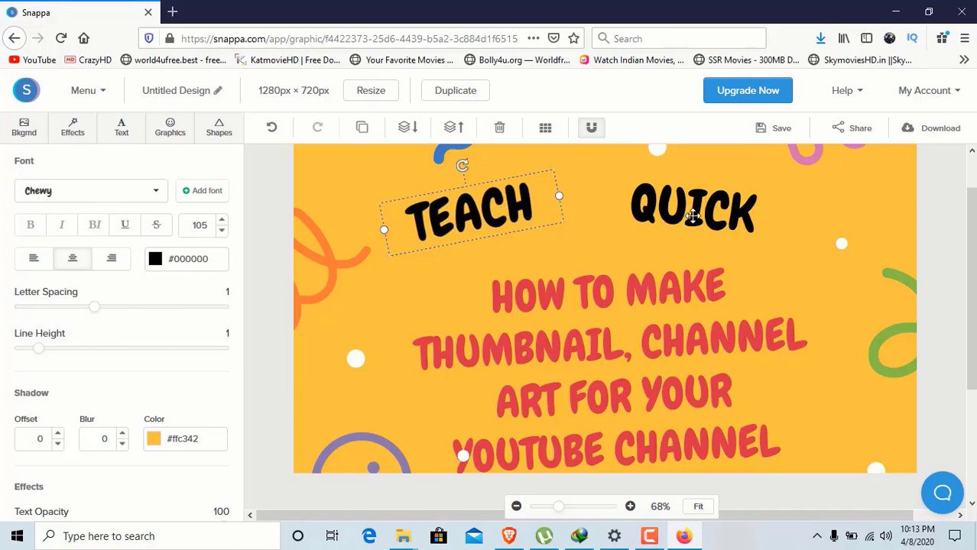
left_click_drag(692, 217, 663, 211)
left_click(639, 359)
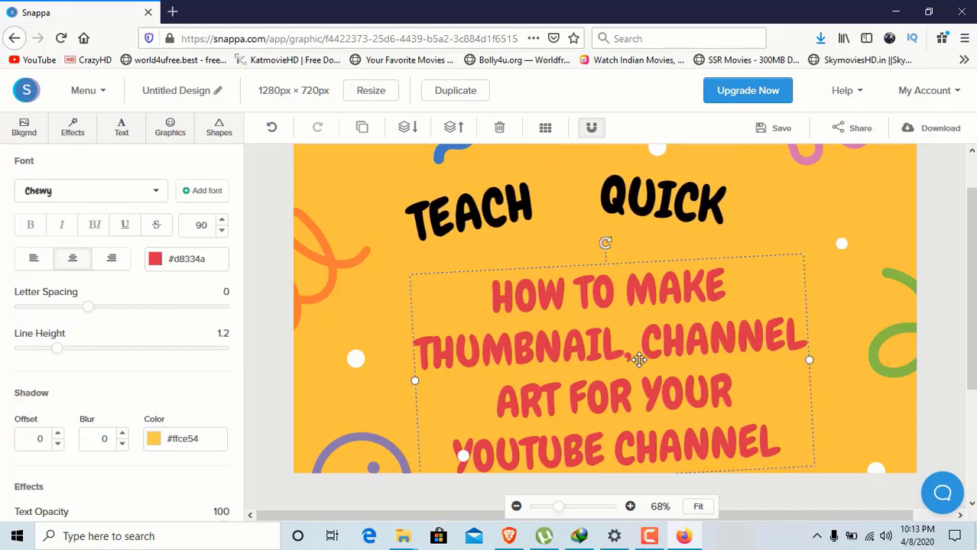
left_click_drag(639, 359, 624, 328)
left_click(788, 229)
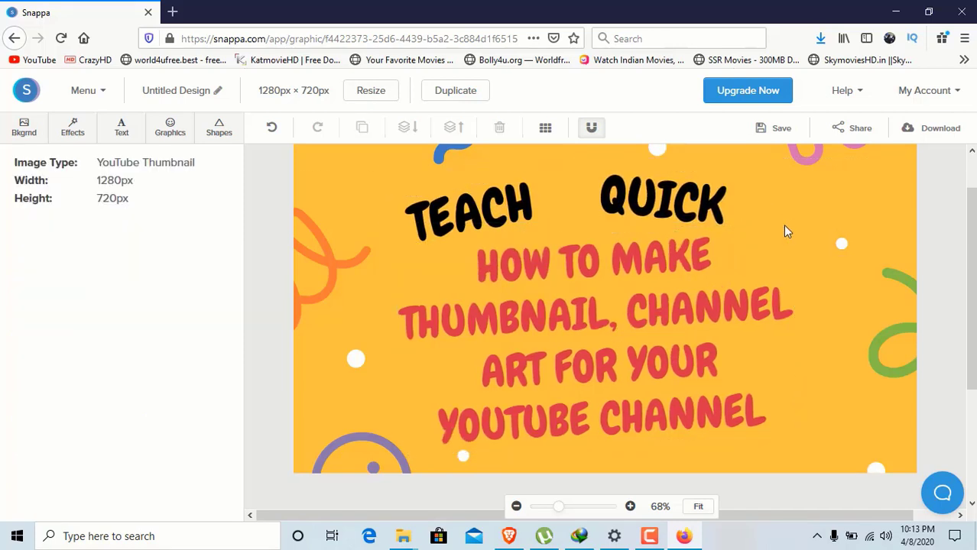
Step: Nudge the red text box sideways and widen it so that "YOUTUBE" fits on the third line
left_click(704, 341)
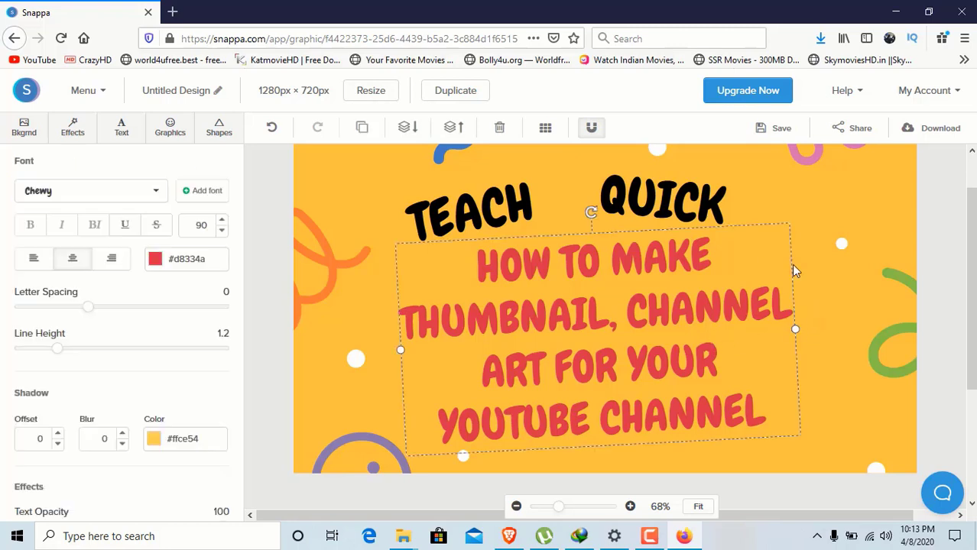
mouse_move(797, 434)
left_mouse_down()
mouse_move(781, 427)
mouse_move(802, 433)
left_mouse_up()
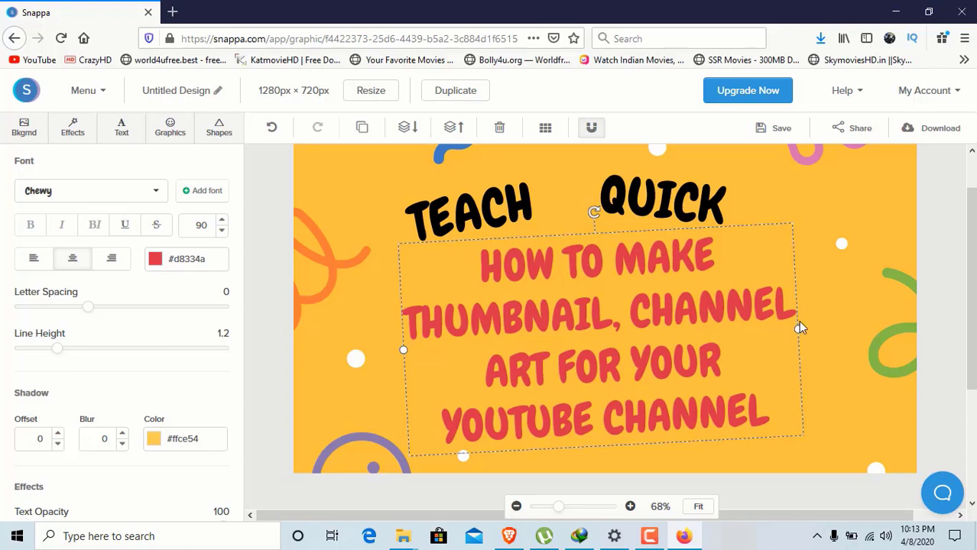
left_click_drag(797, 326, 829, 327)
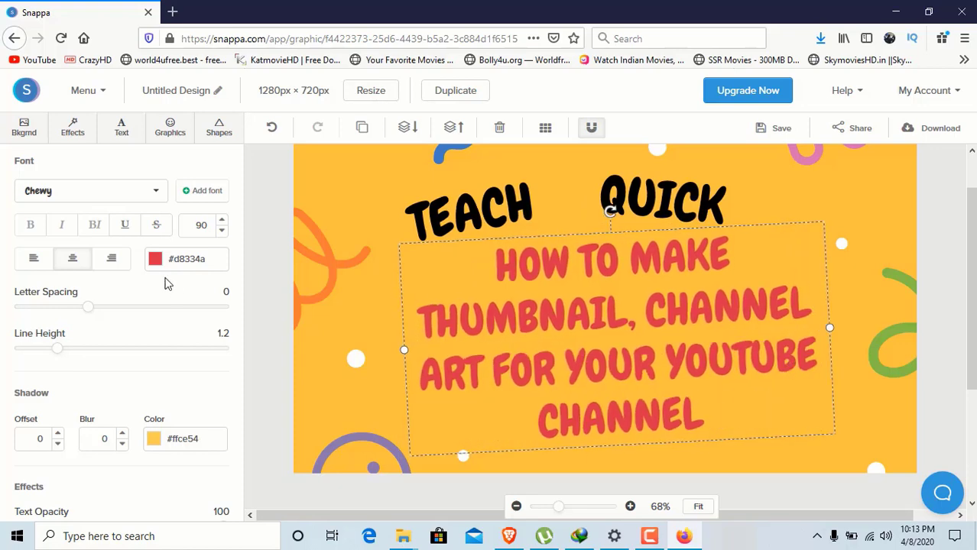
Step: Reduce the font size of all the red tutorial text to 75
double_click(520, 339)
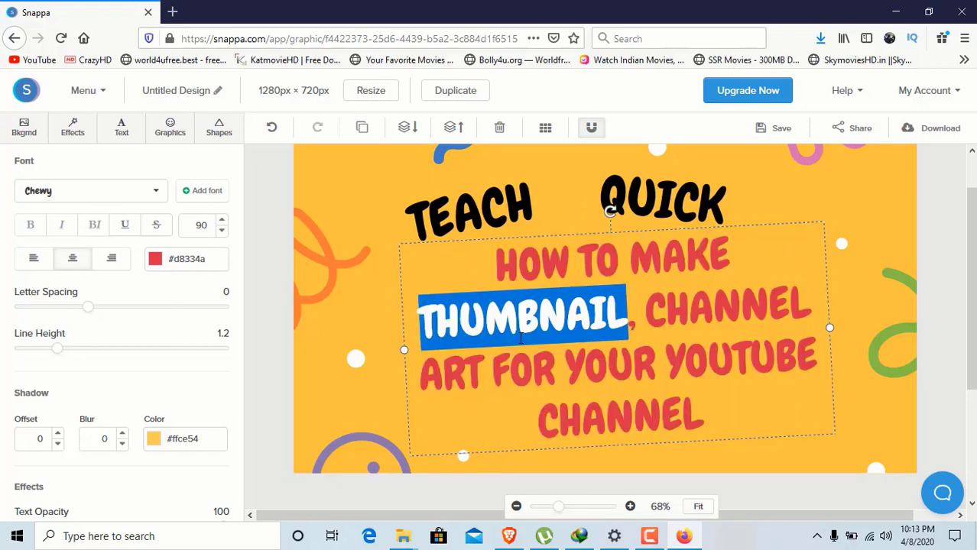
key("ctrl+a")
left_click(221, 233)
left_click(221, 232)
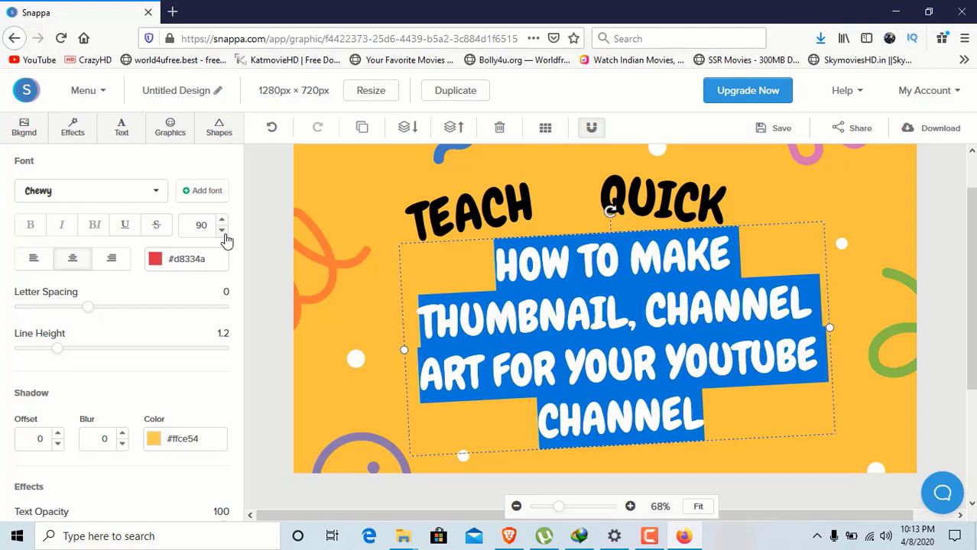
left_click(221, 232)
left_click(220, 233)
left_click(221, 232)
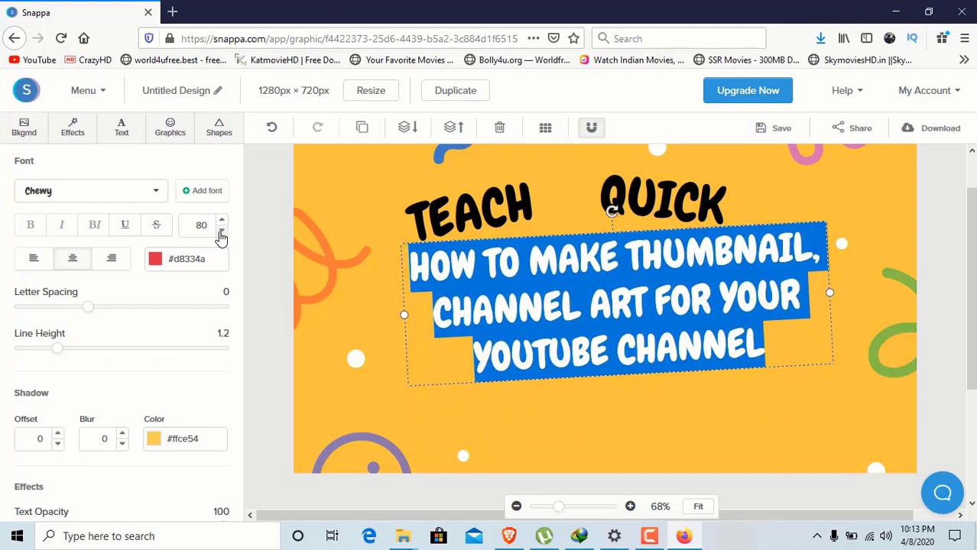
left_click(221, 233)
left_click(220, 232)
left_click(221, 232)
left_click(727, 421)
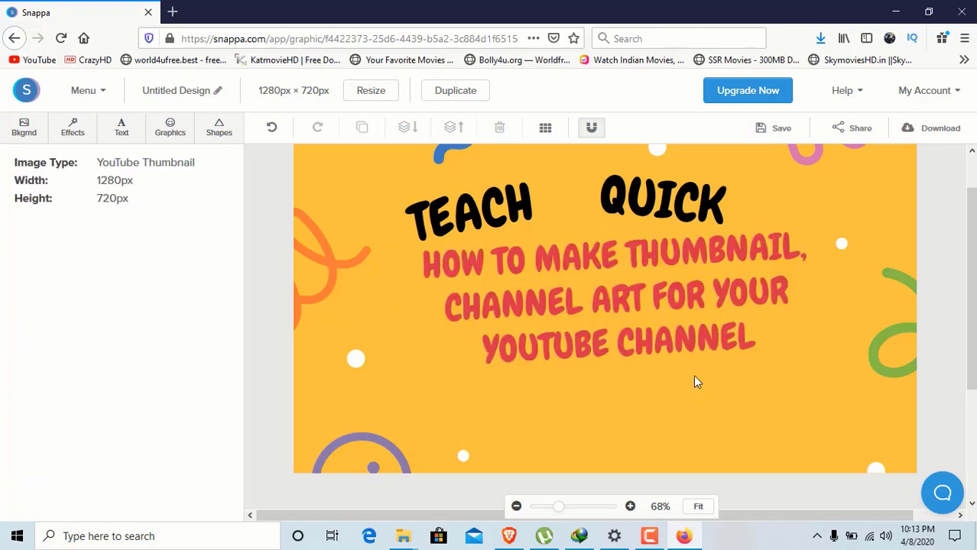
Step: Insert a line break before "THUMBNAIL" in the red text and move the block slightly down and to the left
left_click(625, 264)
double_click(629, 262)
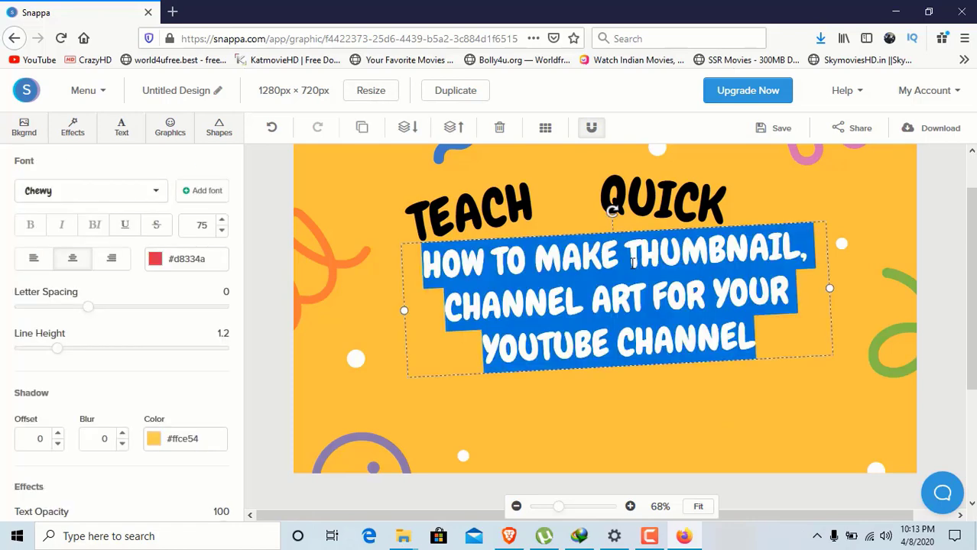
left_click(626, 258)
key("Return")
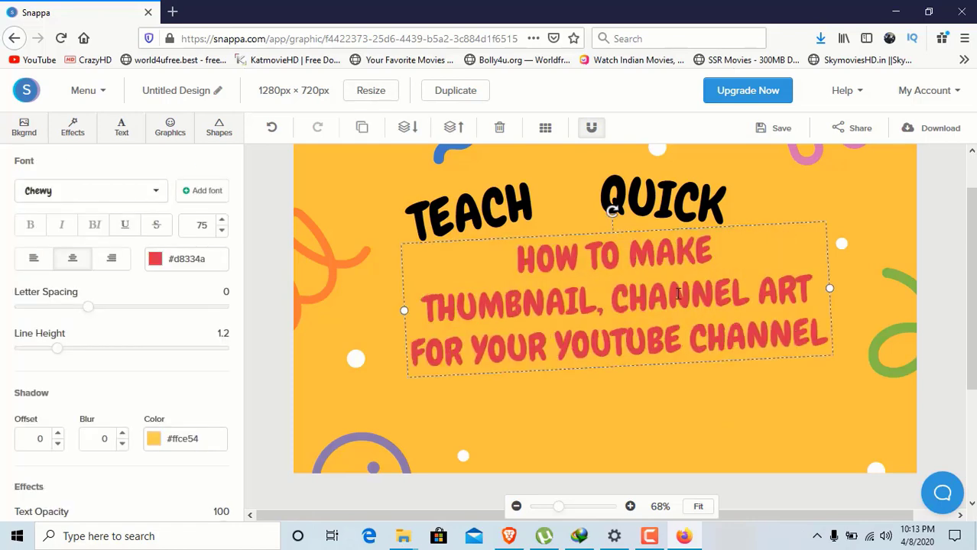
left_click(723, 359)
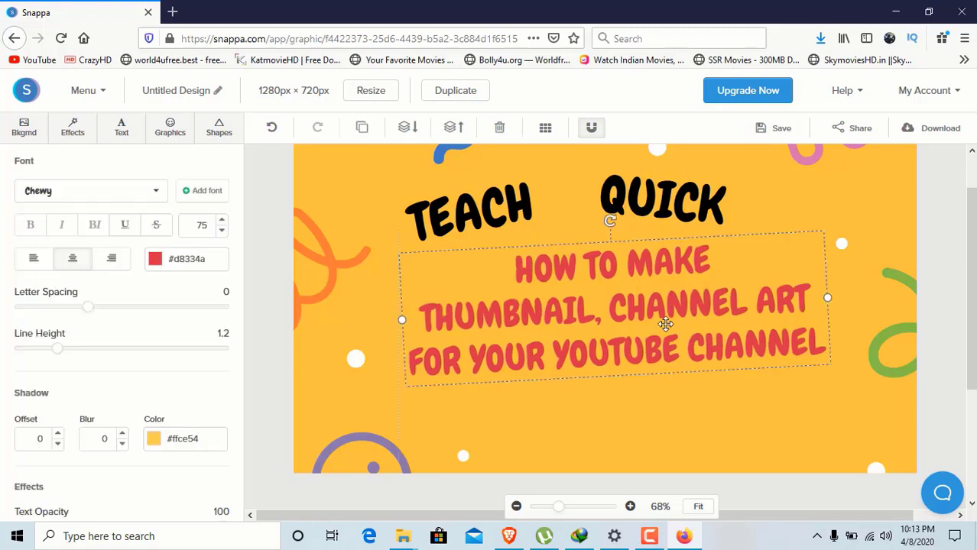
left_click_drag(664, 320, 653, 320)
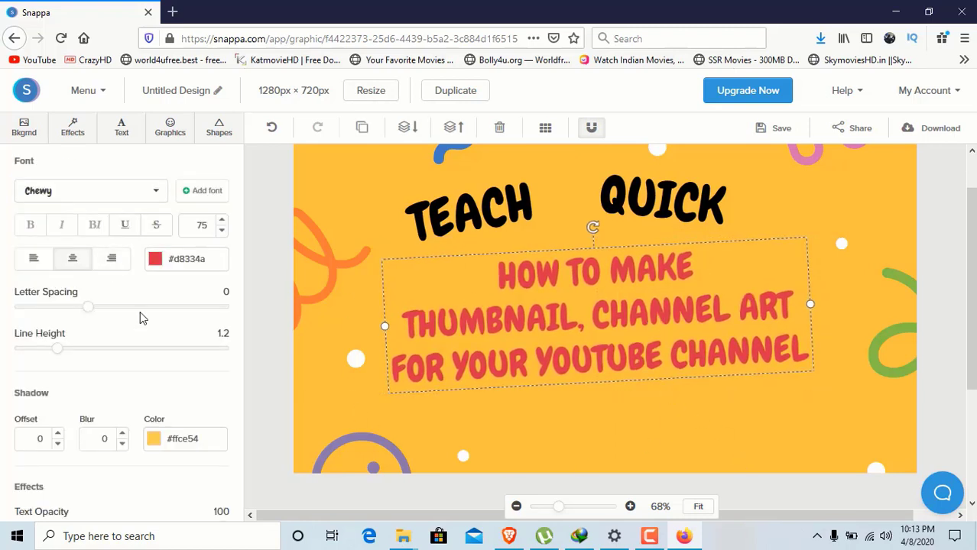
Step: Try the icy waterfall and blurred flower photos as the thumbnail background, ending with the dark portrait in a sheer ruffled collar
left_click(76, 139)
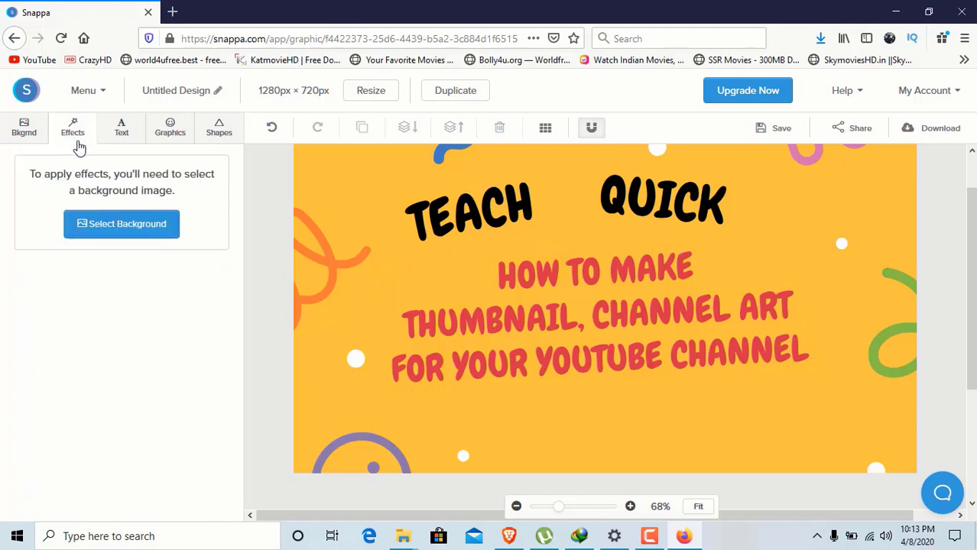
left_click(145, 226)
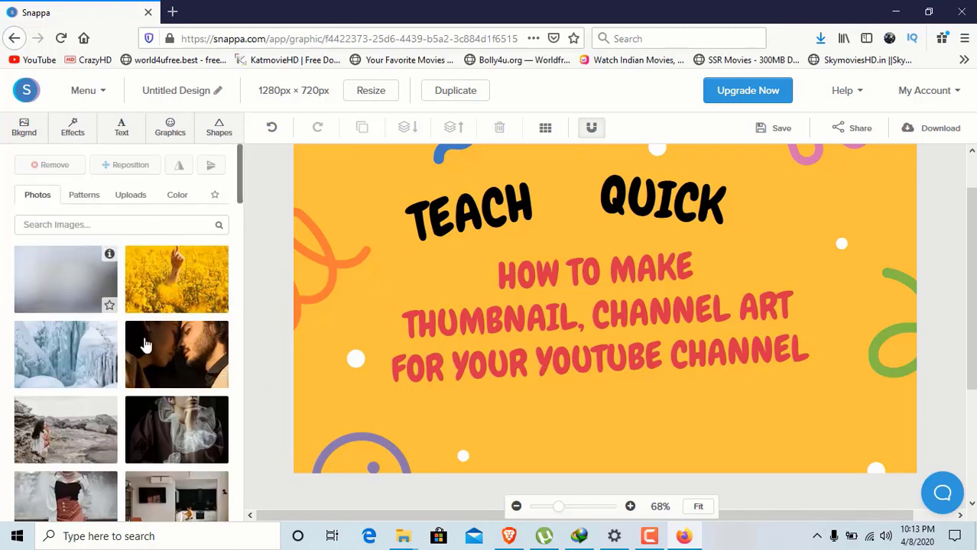
left_click(78, 378)
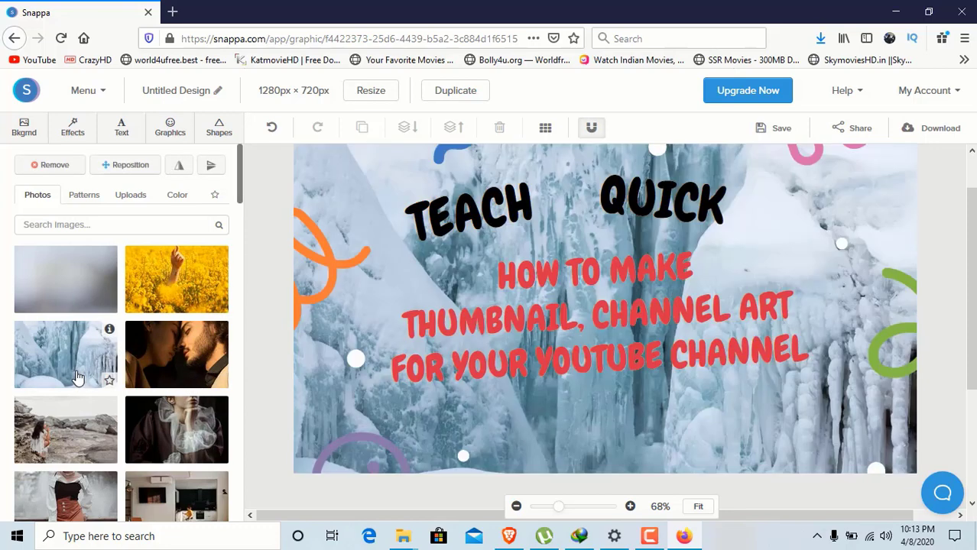
left_click(42, 302)
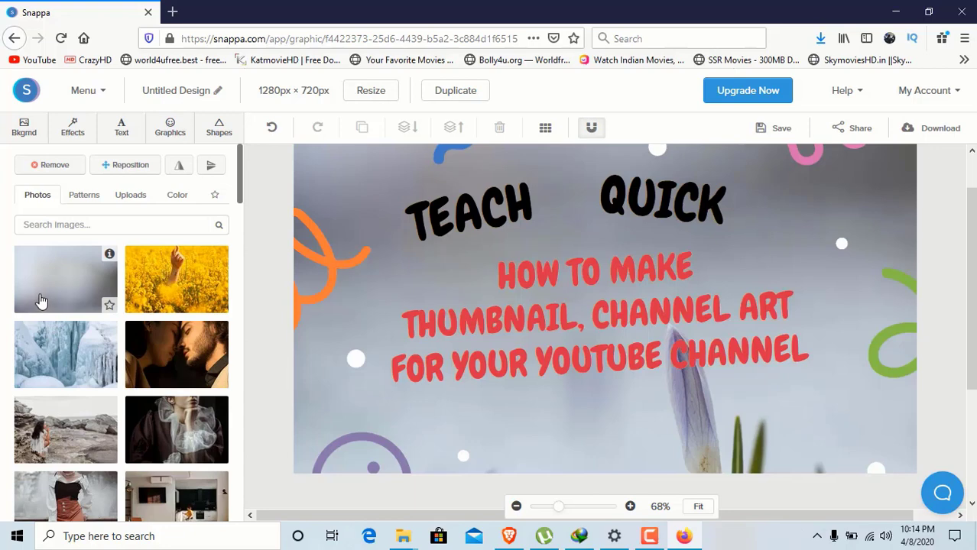
left_click(168, 426)
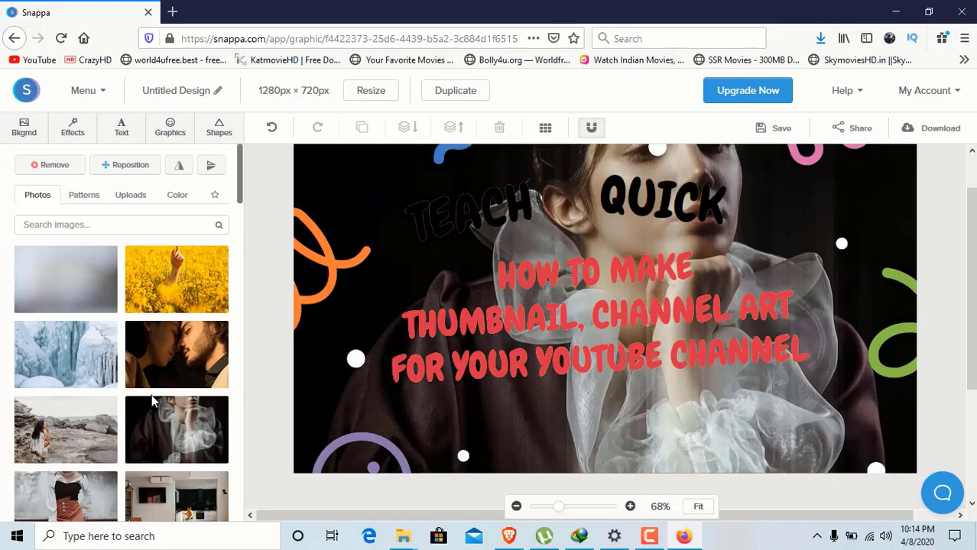
Step: Try the kitchen and shipping container photos as the thumbnail background, and remove the background photo
scroll(170, 367, "down", 3)
left_click(174, 346)
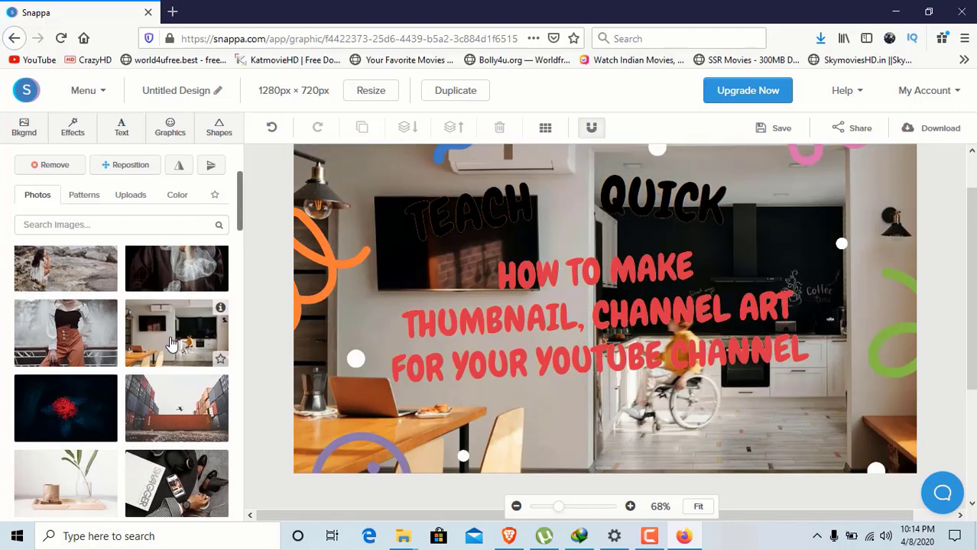
left_click(188, 416)
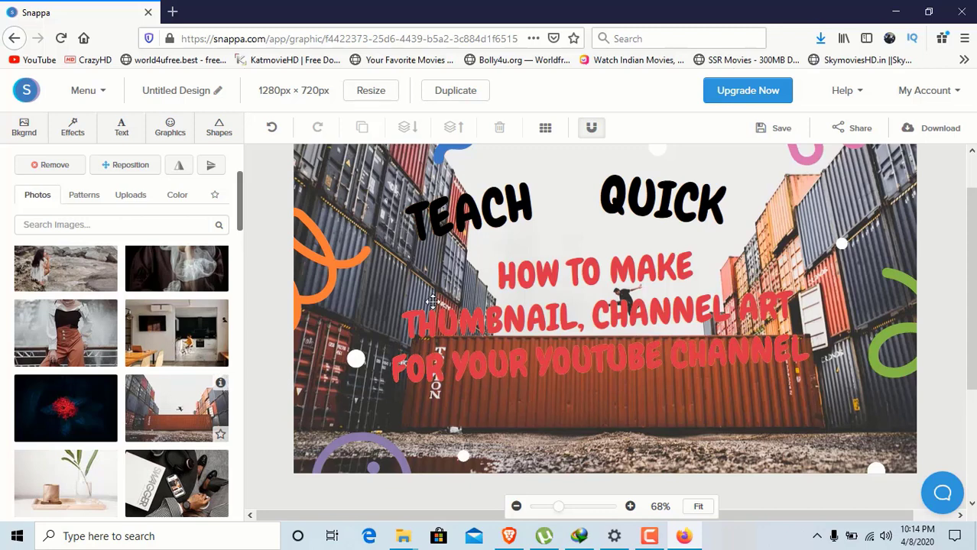
left_click(55, 166)
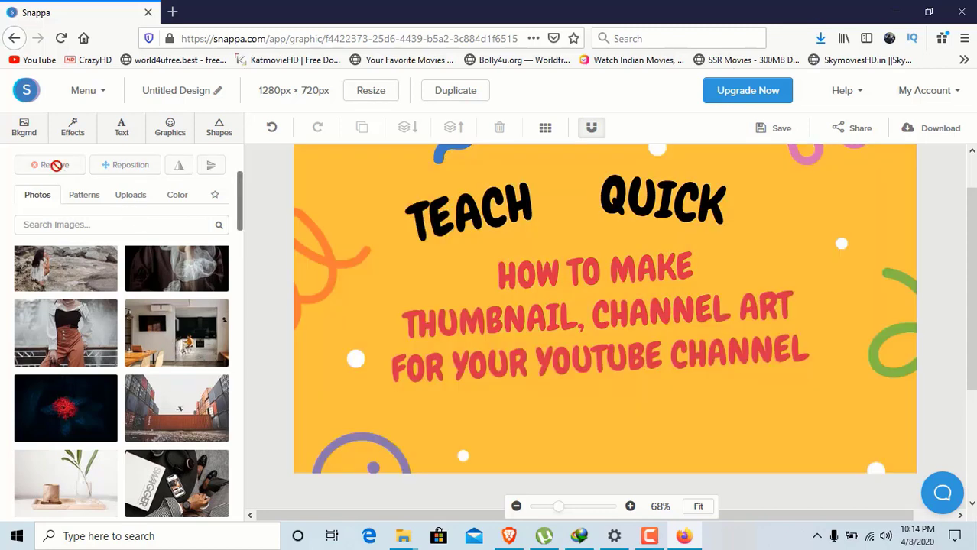
Step: Add the stock photo of the woman sitting on the rocky shore to the thumbnail as a graphic
left_click(170, 132)
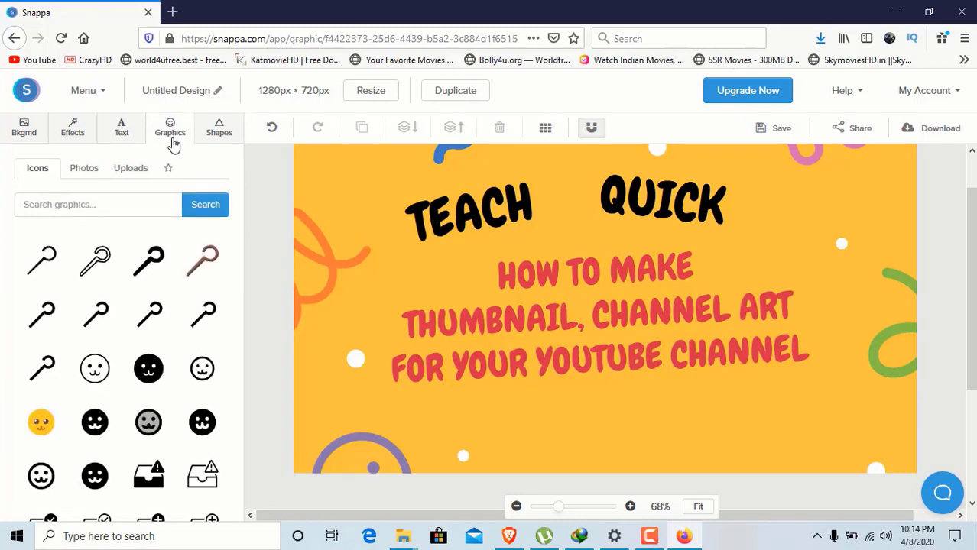
left_click(97, 169)
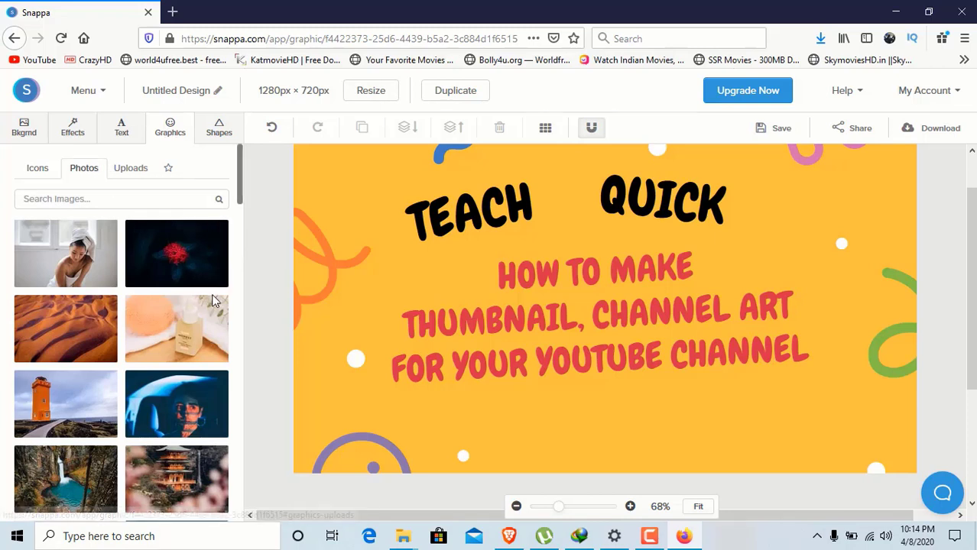
scroll(197, 283, "down", 2)
scroll(193, 321, "down", 4)
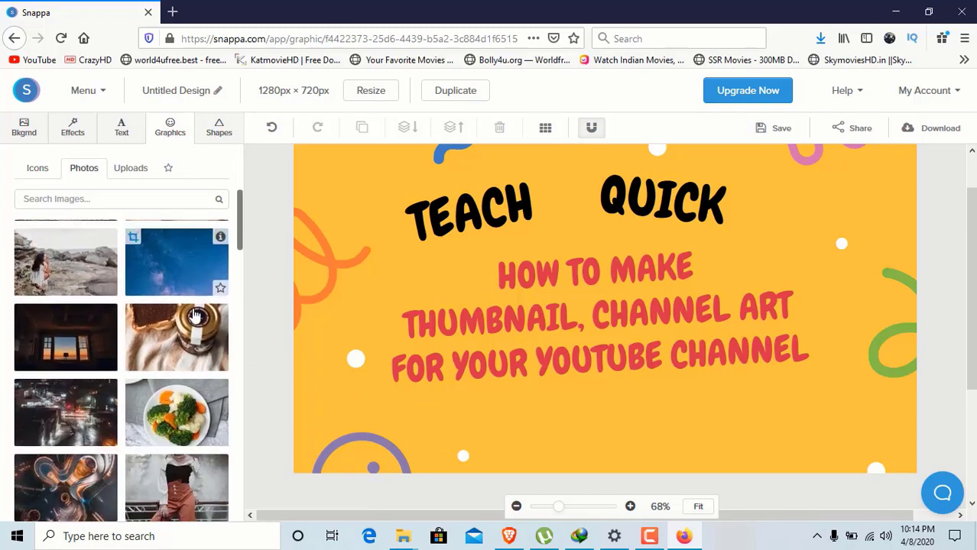
scroll(192, 382, "up", 3)
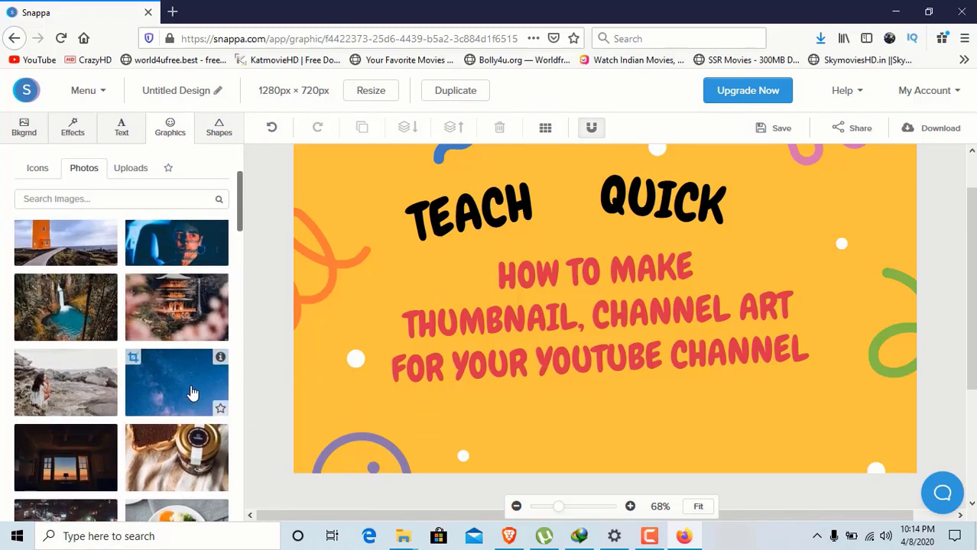
scroll(192, 395, "up", 2)
scroll(173, 391, "down", 2)
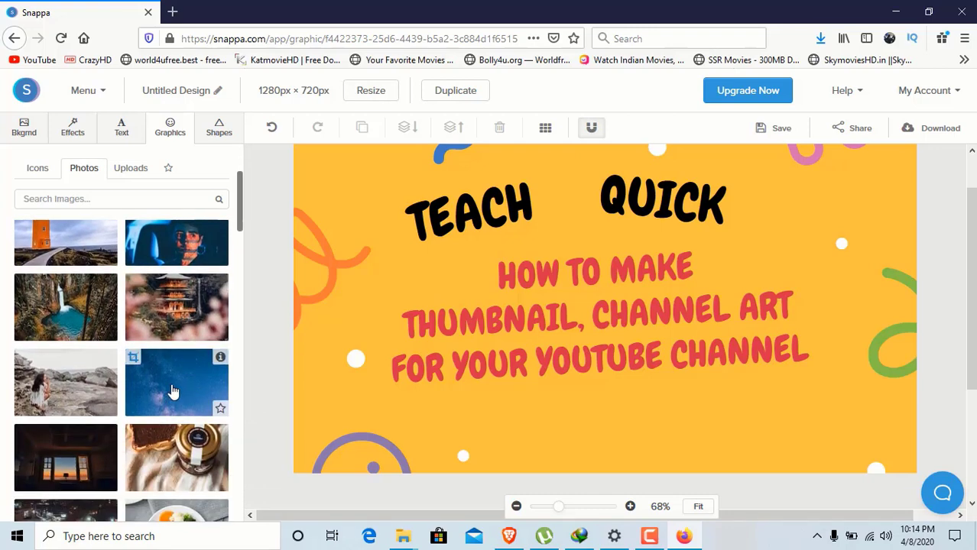
left_click(84, 376)
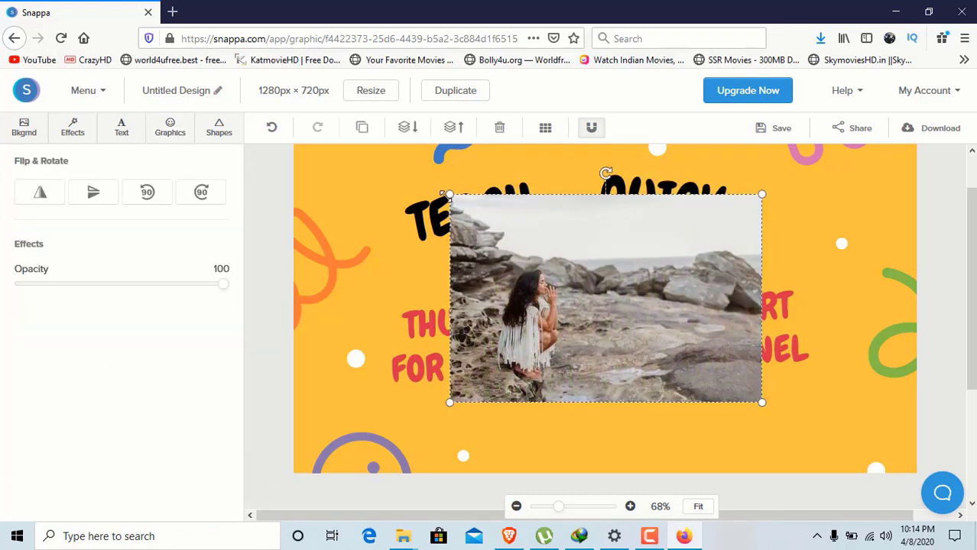
Step: Shrink the rocky shore photo, tilt it counter-clockwise and place it at the thumbnail's left edge beside the red text
left_click_drag(450, 195, 601, 297)
left_click_drag(645, 359, 369, 416)
left_click_drag(404, 334, 372, 314)
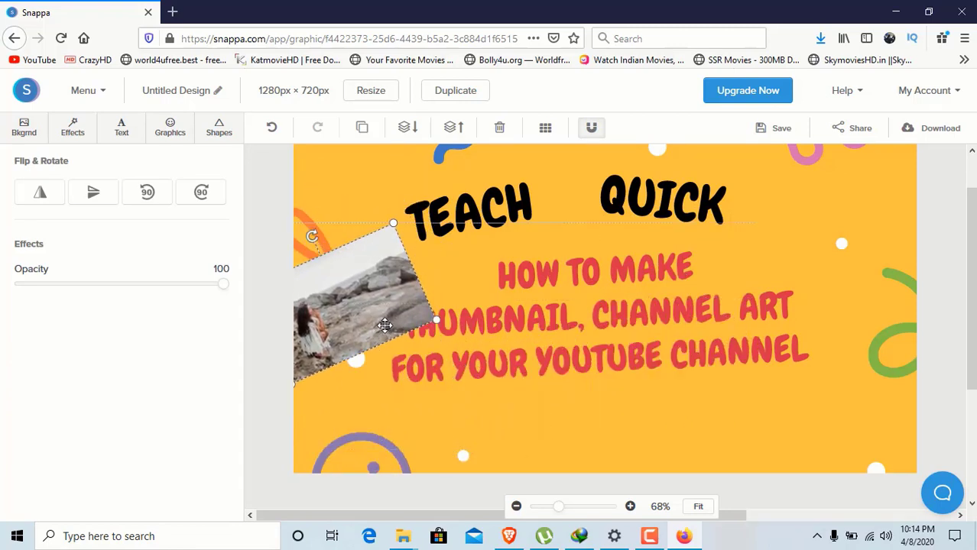